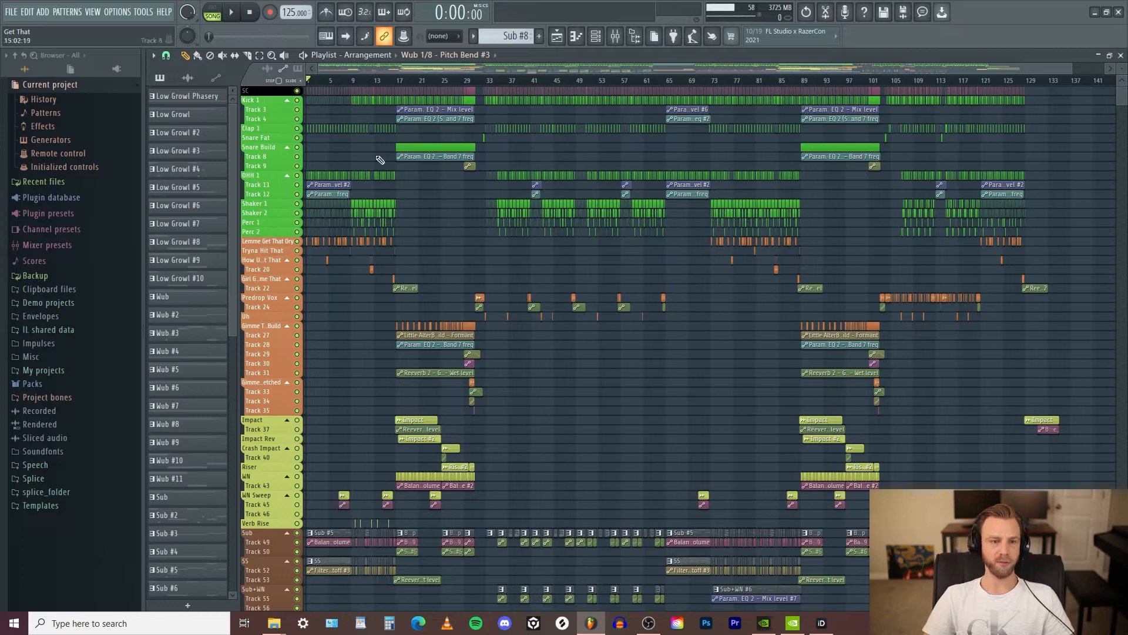
click(154, 56)
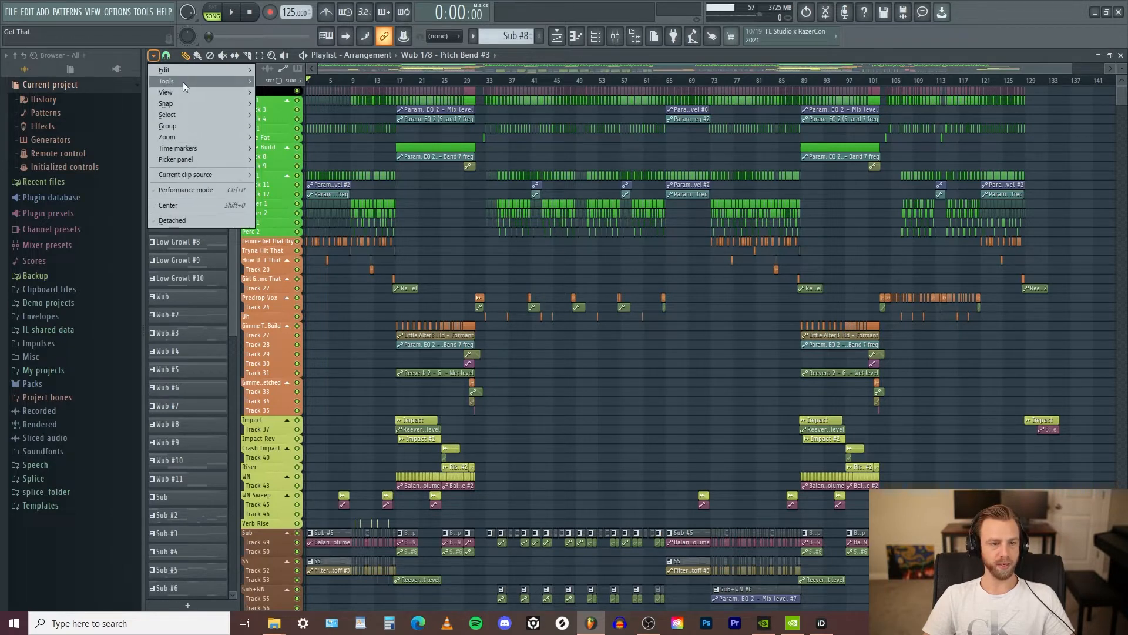
mouse_move(178, 71)
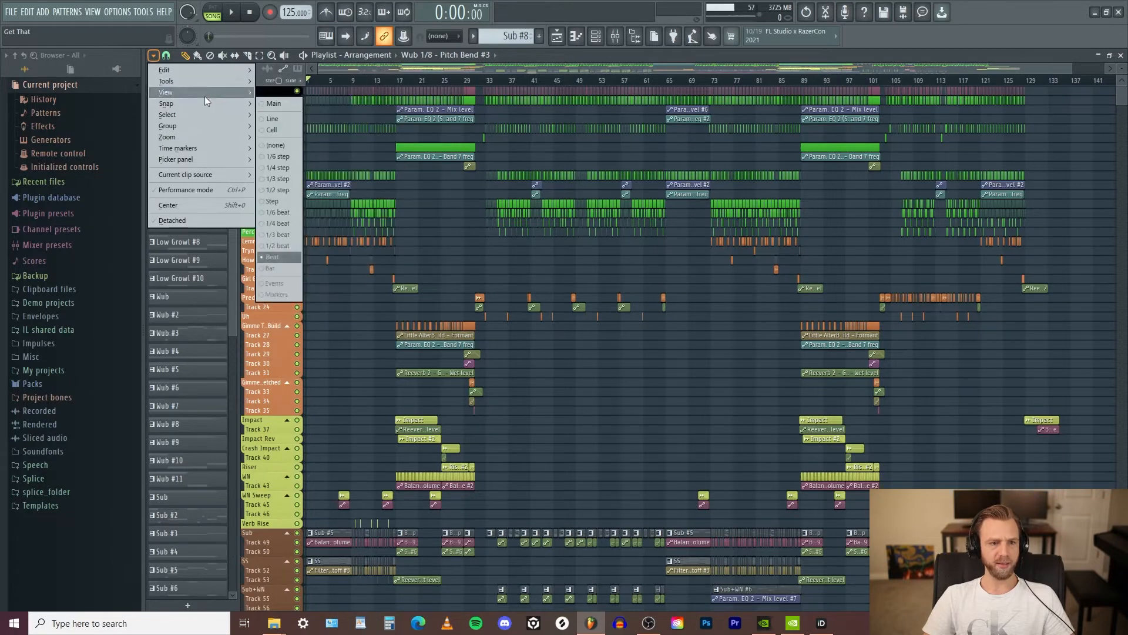
mouse_move(205, 94)
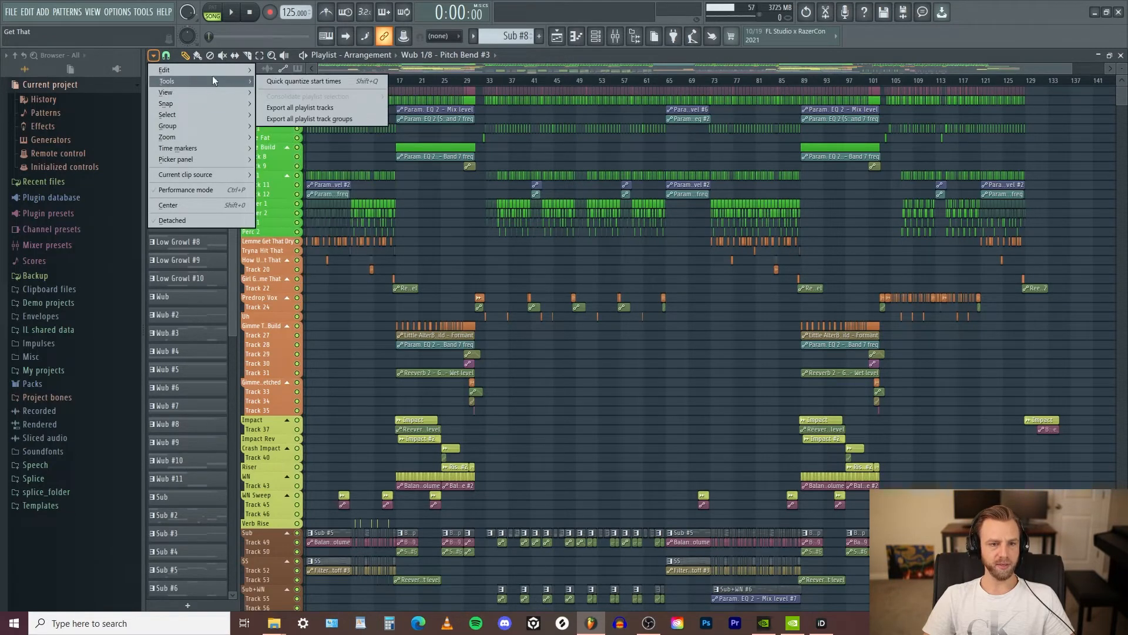
mouse_move(212, 73)
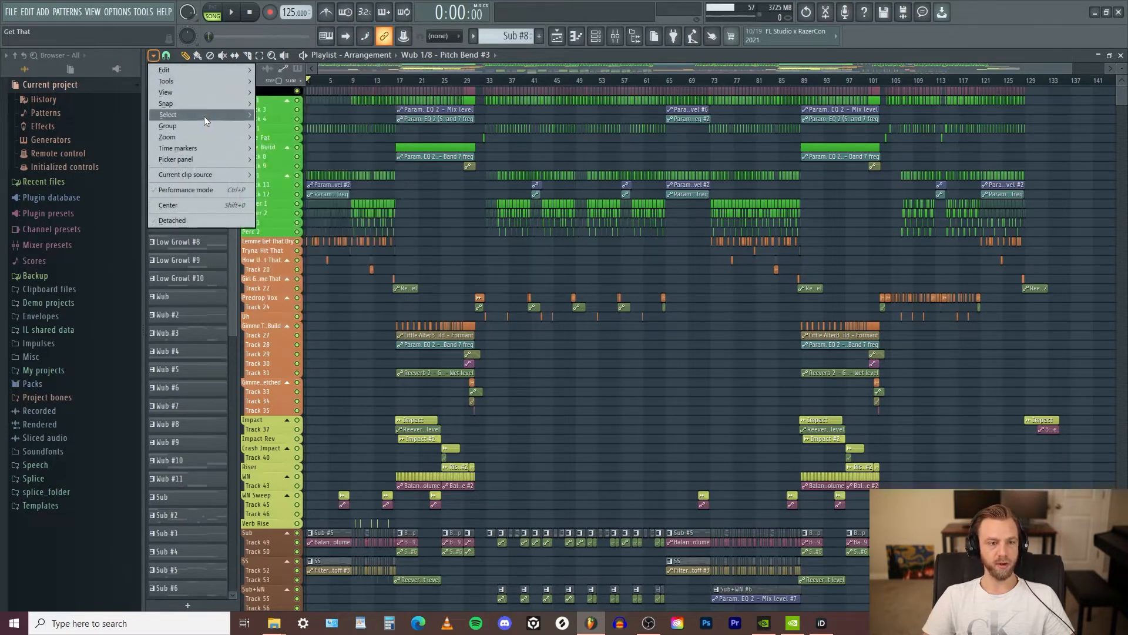
mouse_move(203, 115)
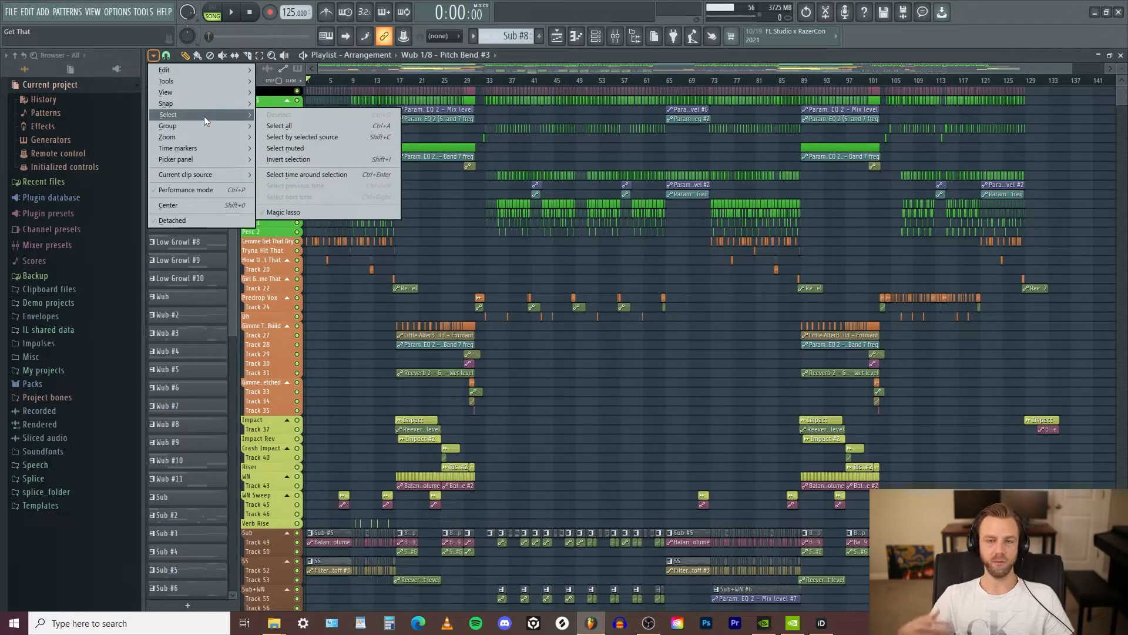
click(156, 56)
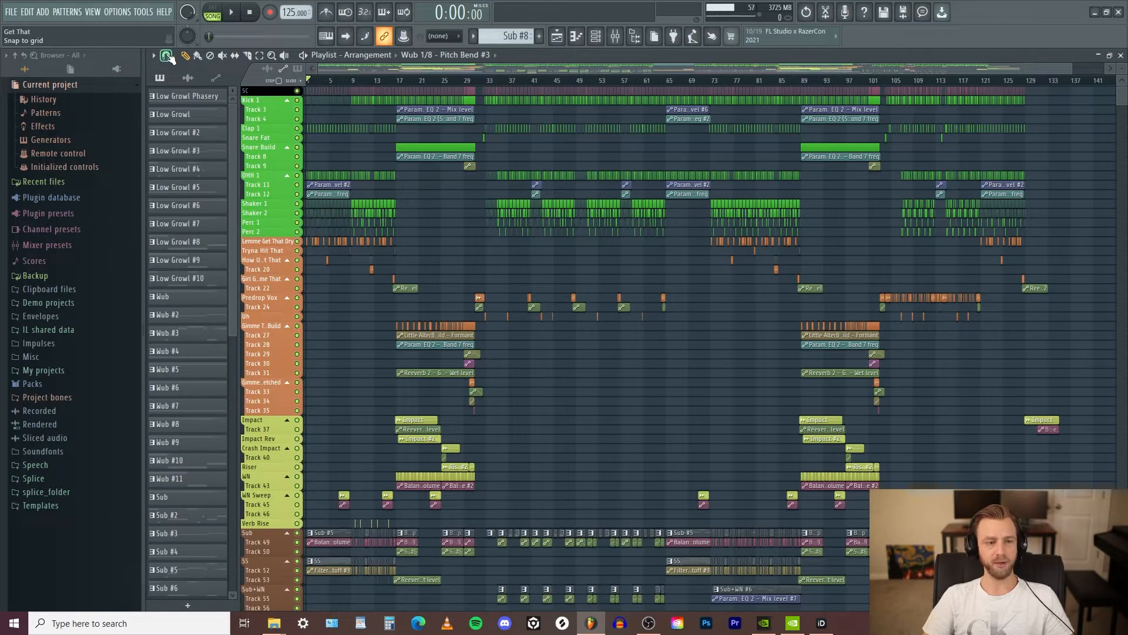
Set the playlist's snap to Bar and zoom in on the first bars of the arrangement
click(167, 56)
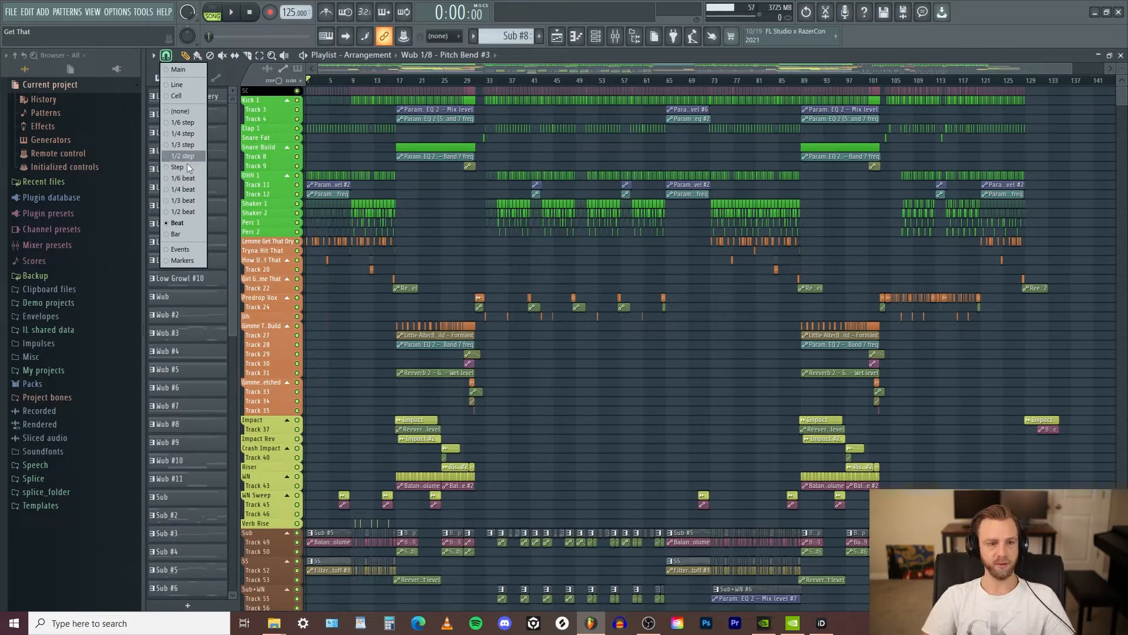
click(182, 234)
scroll(441, 202, up, 8)
drag(441, 207, 798, 253)
drag(431, 168, 965, 249)
drag(500, 182, 1011, 235)
Return the playhead to the song start and make a time selection over bar 1
click(365, 80)
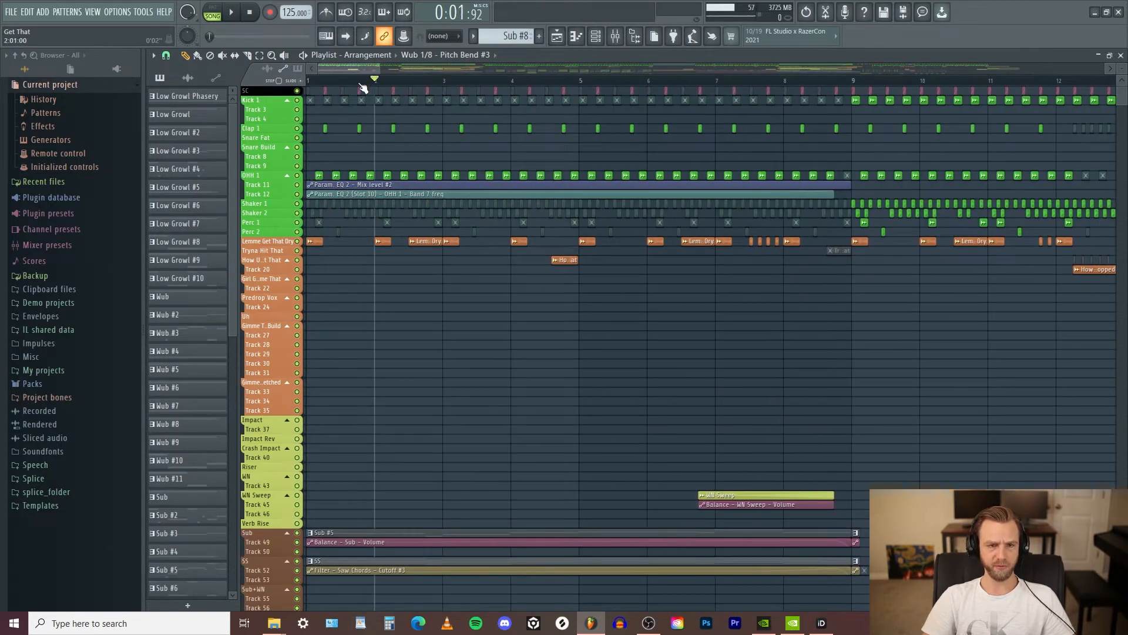
mouse_move(379, 85)
mouse_down()
mouse_move(574, 83)
mouse_move(307, 80)
mouse_up()
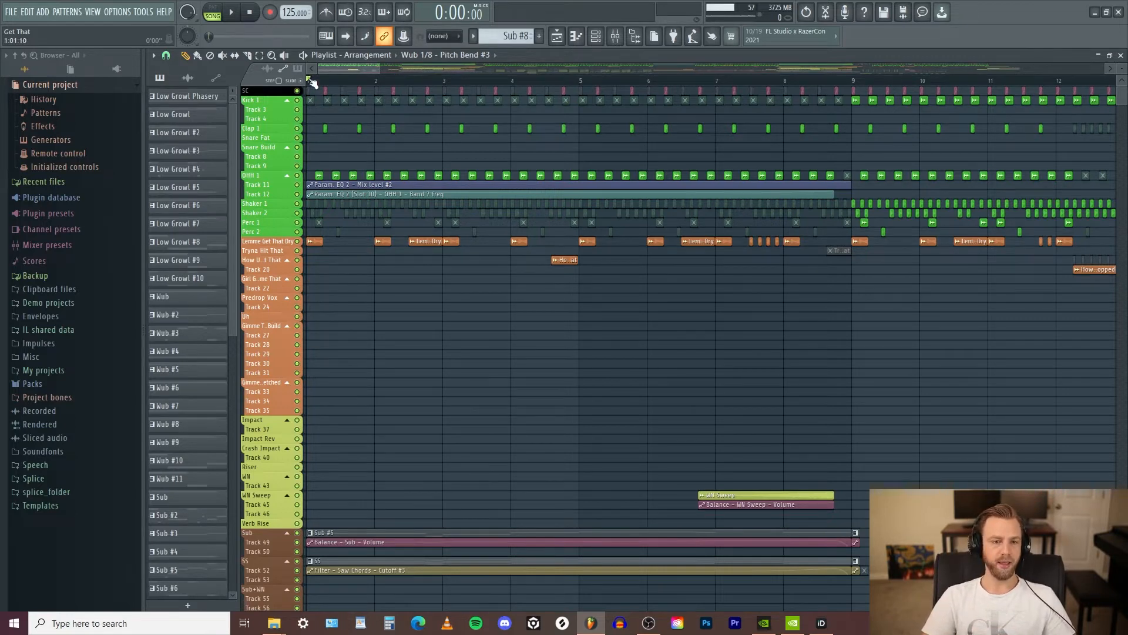
drag(321, 80, 366, 80)
scroll(263, 179, up, 5)
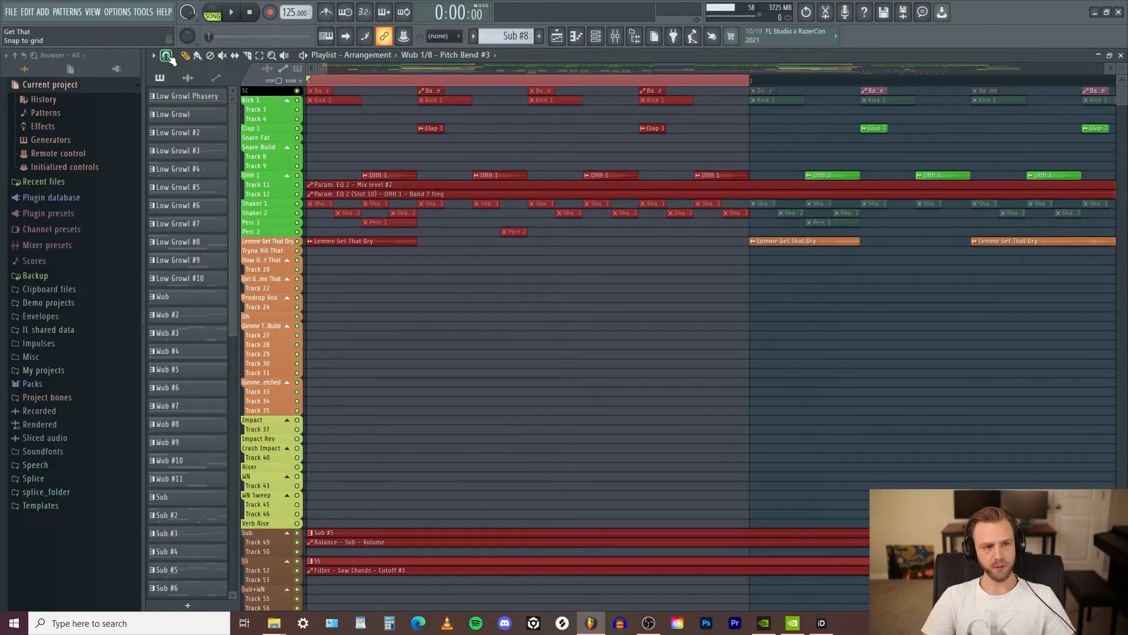
Set the playlist's snap to Beat and make a time selection across the beats of the first bar
click(165, 55)
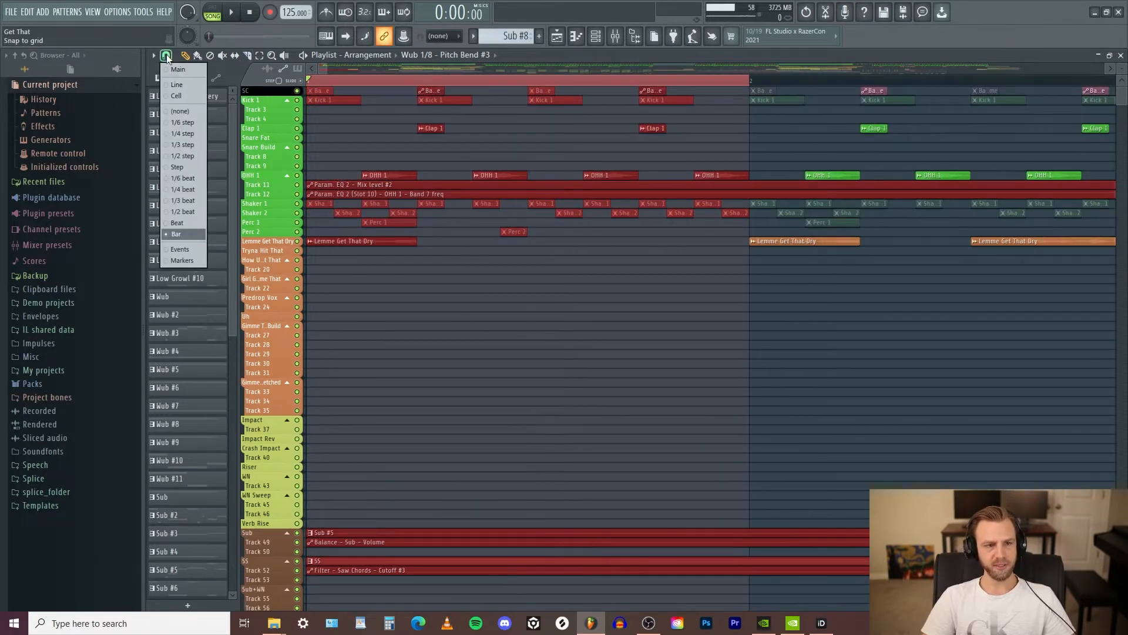
click(186, 222)
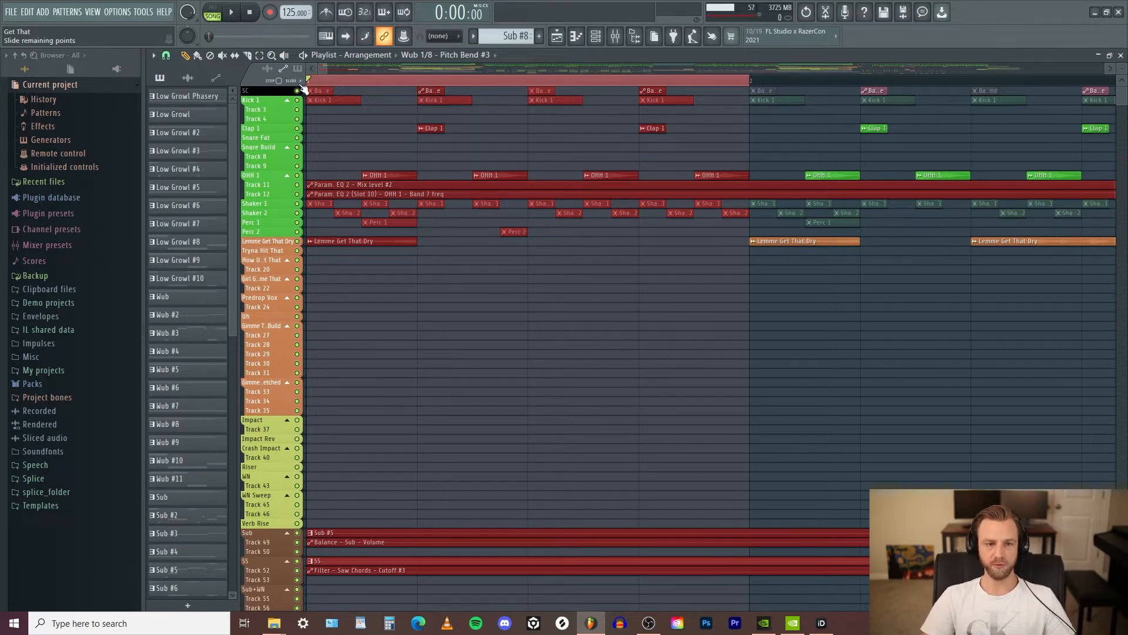
drag(309, 80, 723, 83)
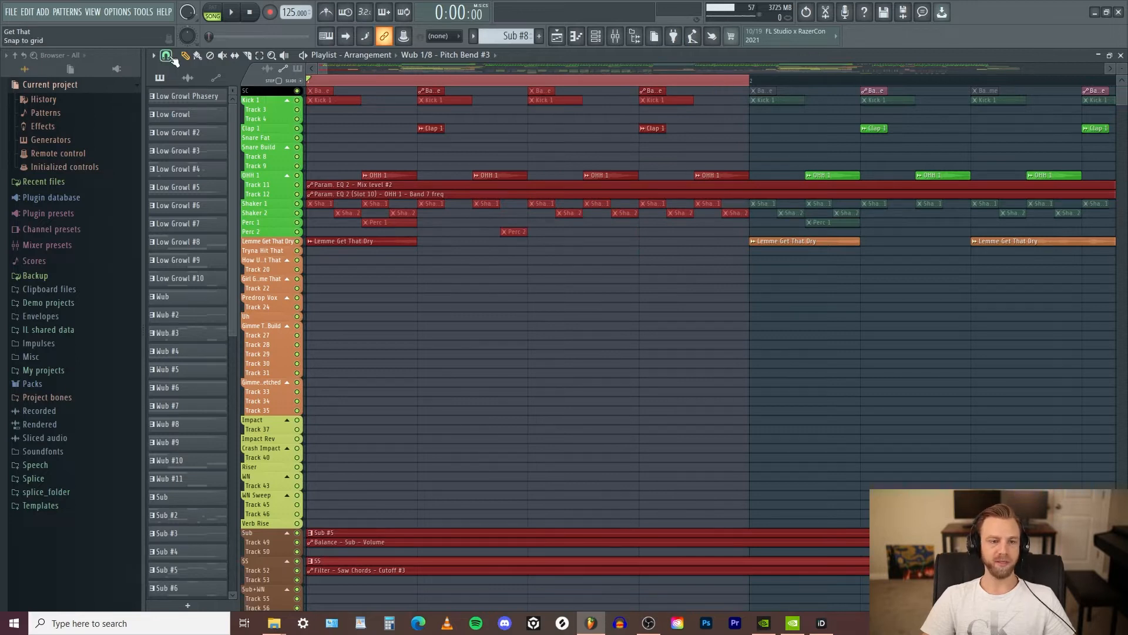
Try finer playlist snap values, choosing 1/2 beat followed by 1/3 beat
click(168, 55)
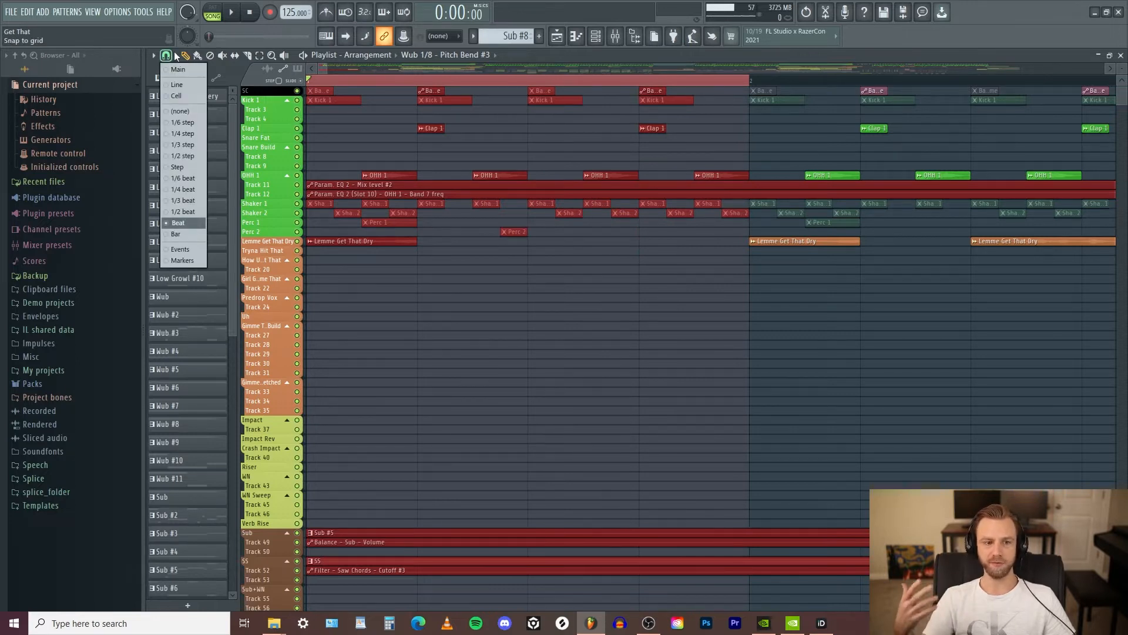
click(188, 210)
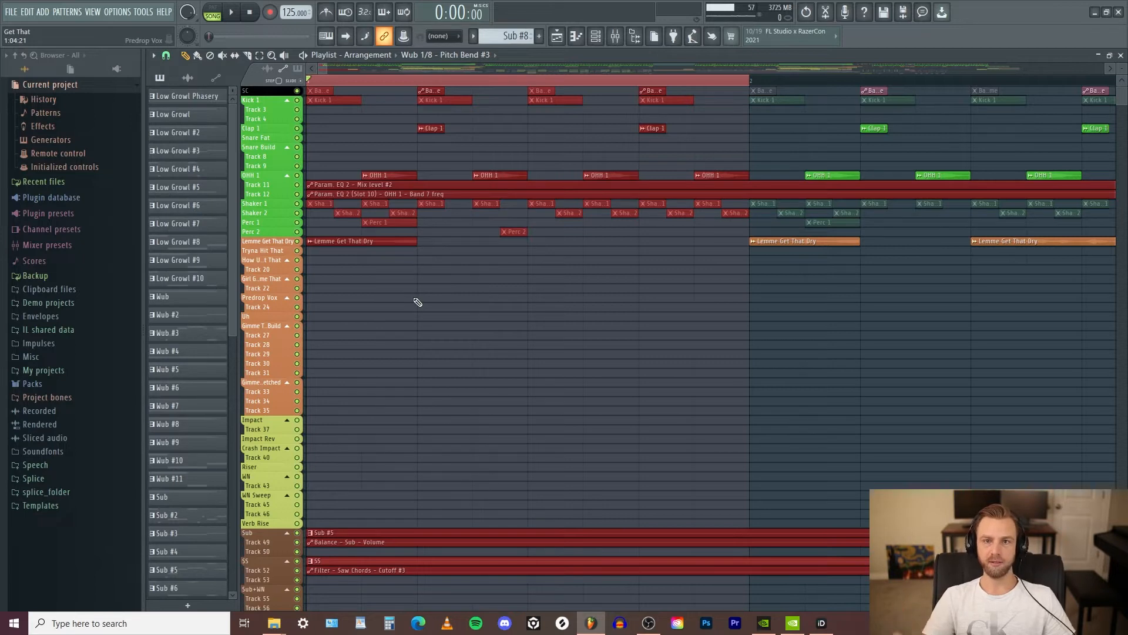
click(166, 55)
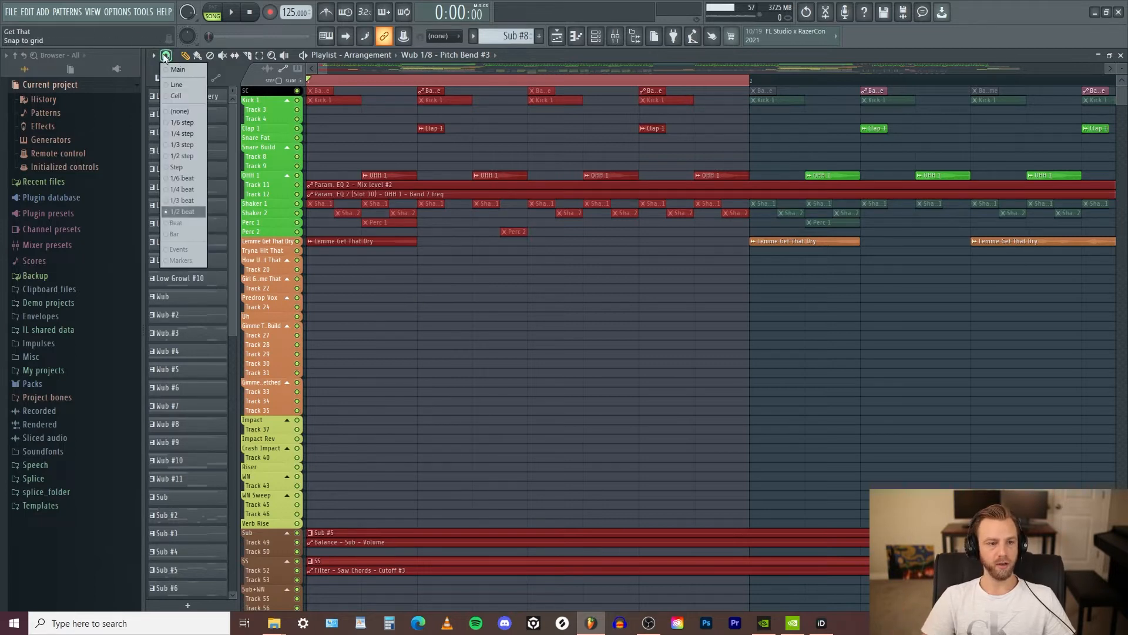
click(188, 201)
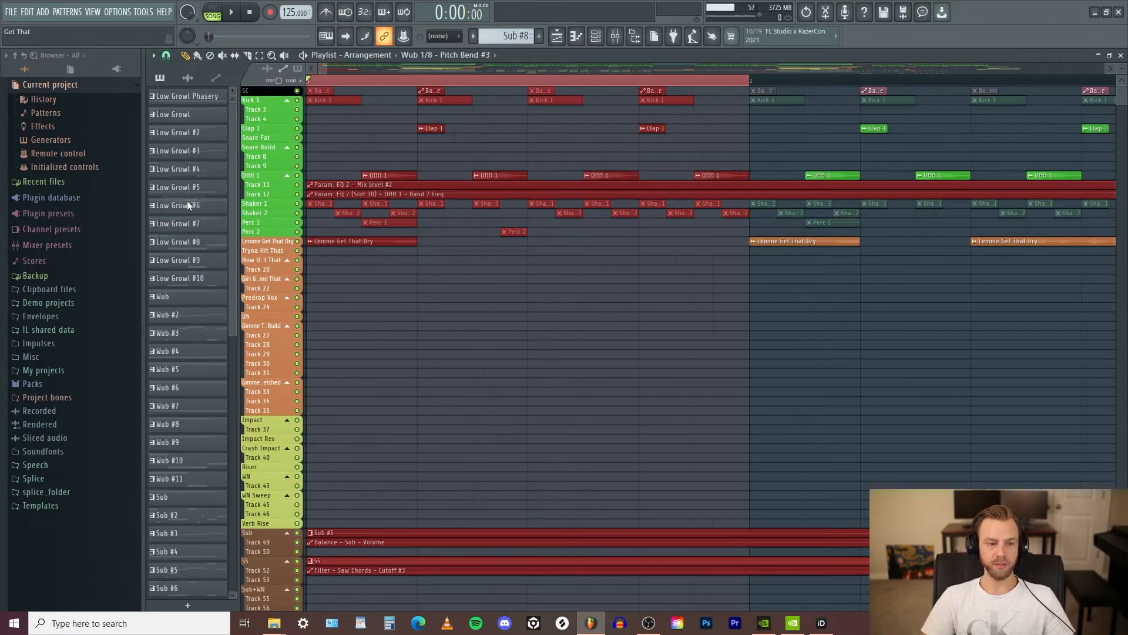
Set the playlist's snap to 1/6 step and try a very short time selection within the first beat
click(165, 56)
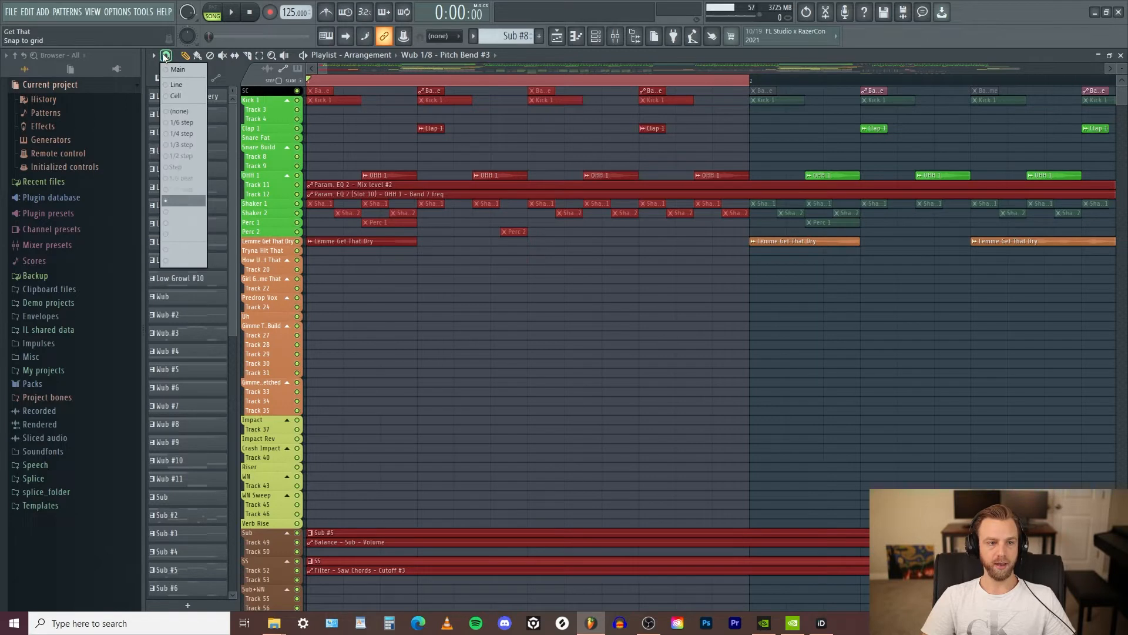
click(189, 124)
mouse_move(353, 81)
mouse_down()
mouse_move(367, 82)
mouse_move(356, 84)
mouse_up()
scroll(356, 177, up, 5)
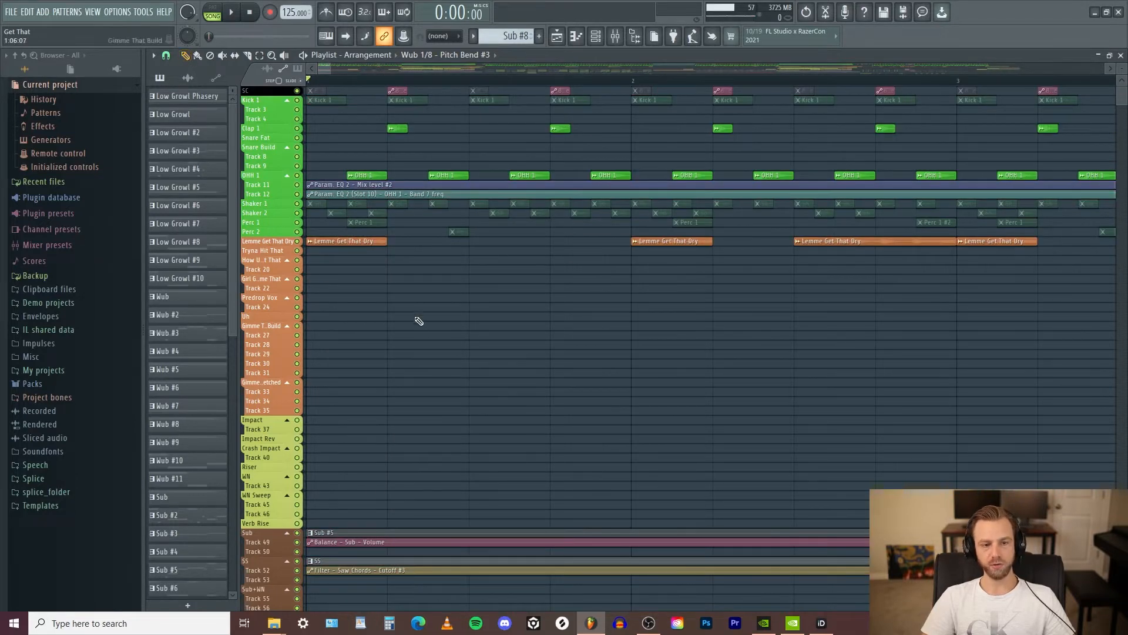
Place three Lemme Get That Dry clips two beats apart on the Gimme T. Build track from bar 1 beat 3, and delete them
click(371, 242)
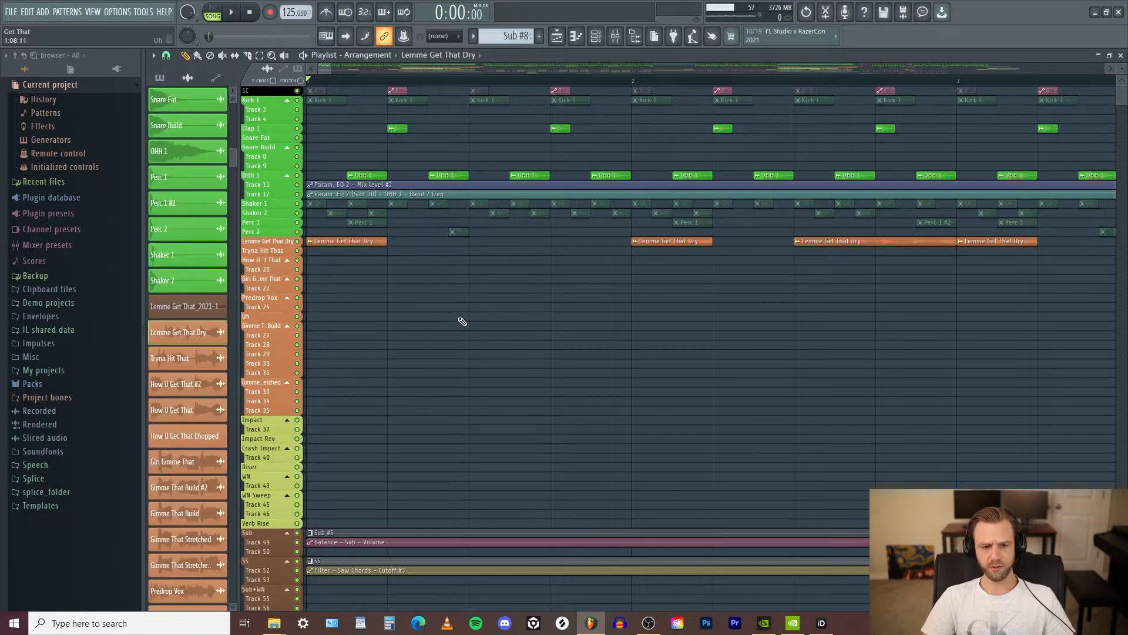
click(485, 326)
click(671, 326)
click(817, 326)
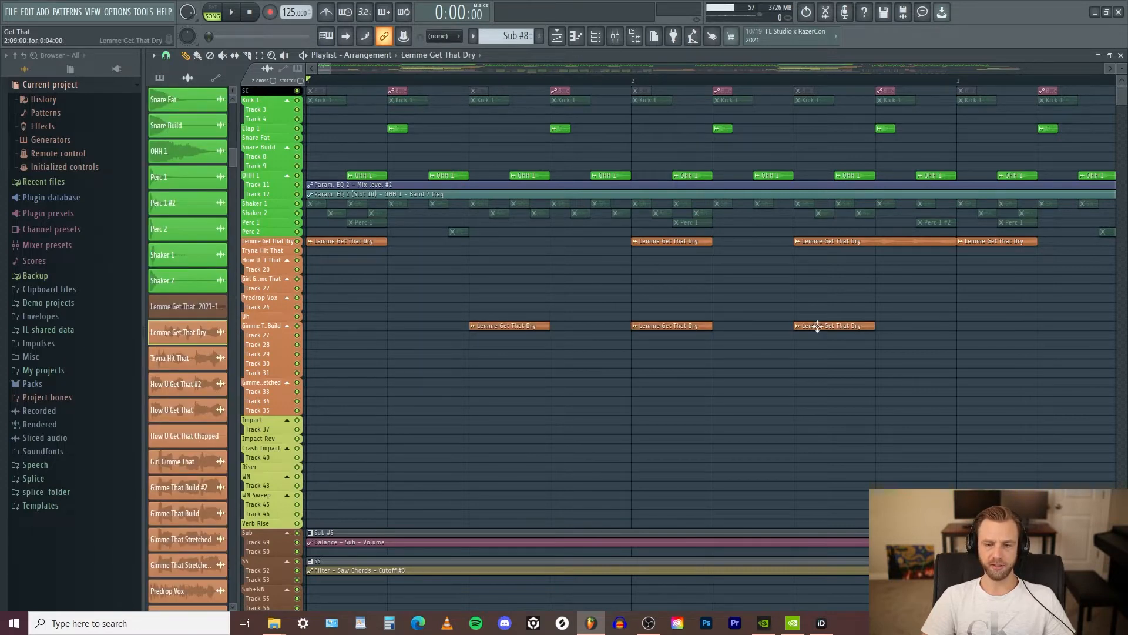
click(745, 318)
right_click(822, 326)
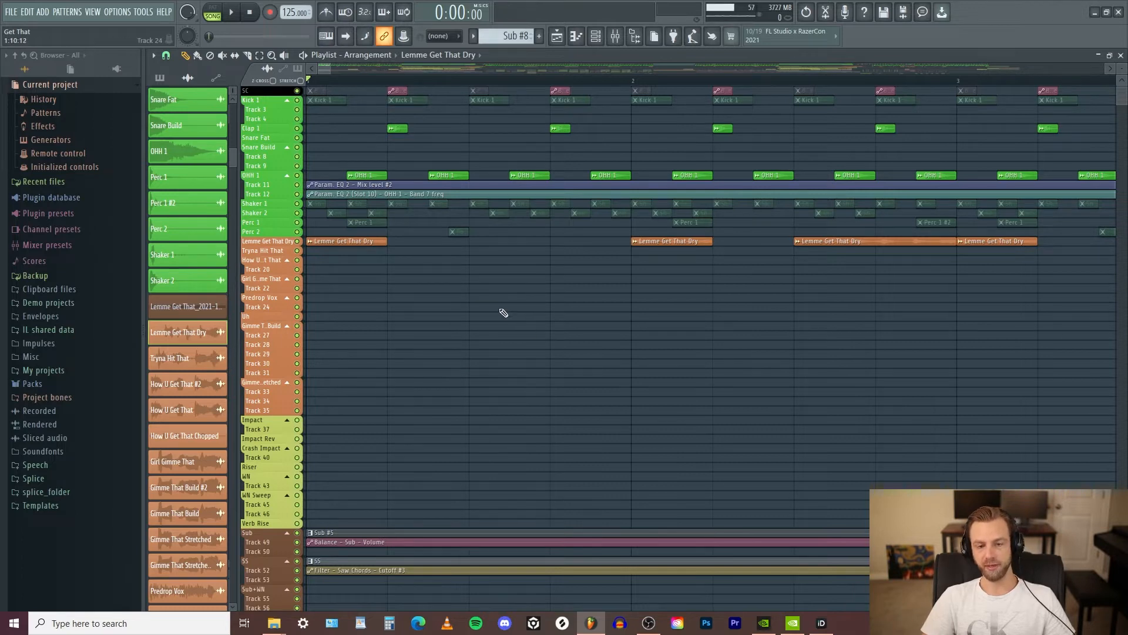
Place three back-to-back Lemme Get That Dry clips on Track 24 from bar 1 beat 3, and delete them
drag(504, 312, 669, 320)
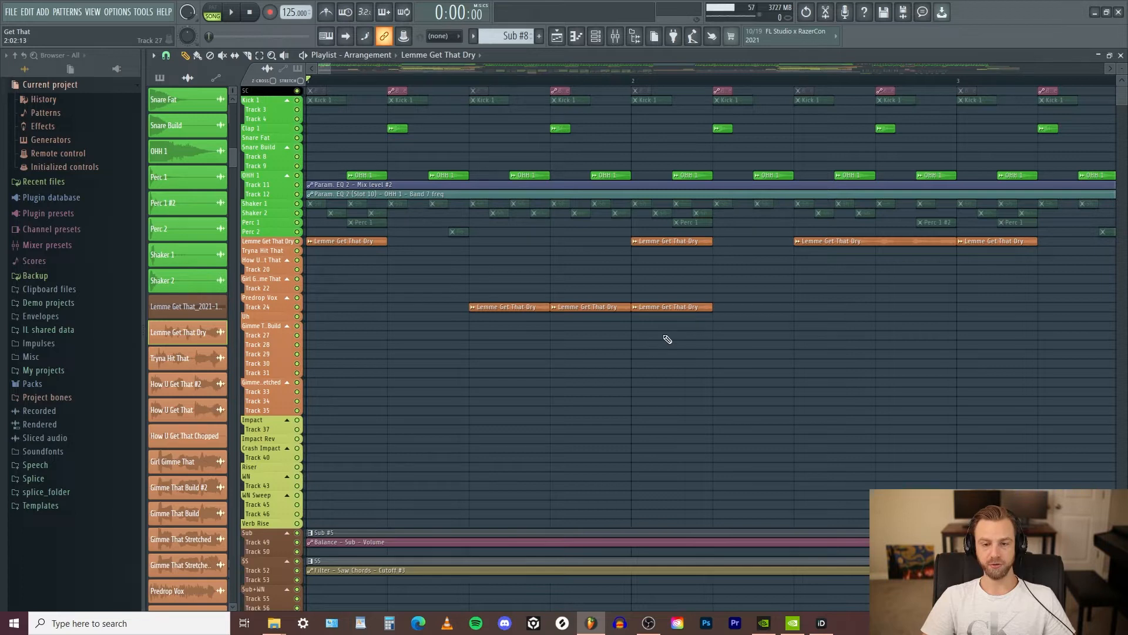
right_click(670, 307)
right_click(594, 307)
right_click(517, 307)
Draw one Lemme Get That Dry clip on Track 27 at bar 1 beat 3, and delete it
click(210, 56)
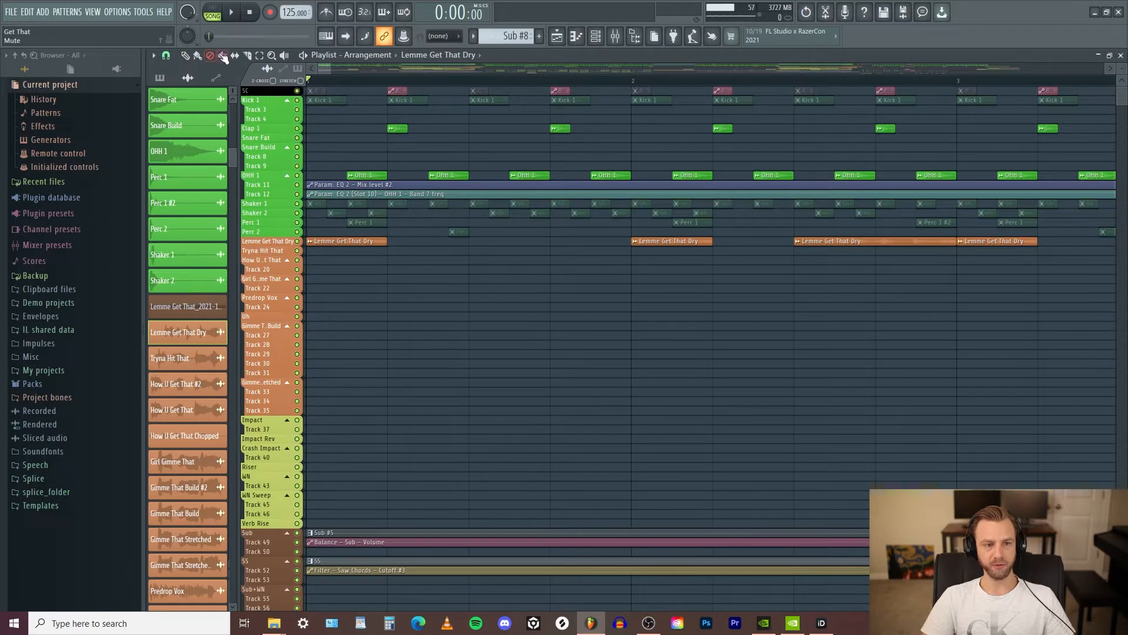
click(187, 56)
click(481, 335)
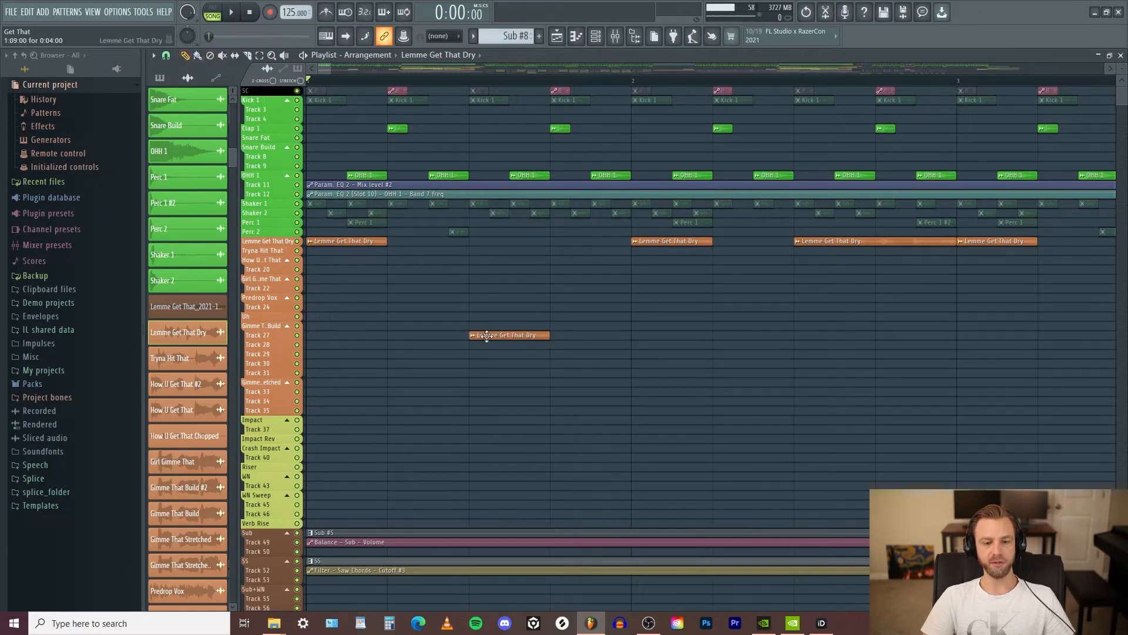
right_click(517, 335)
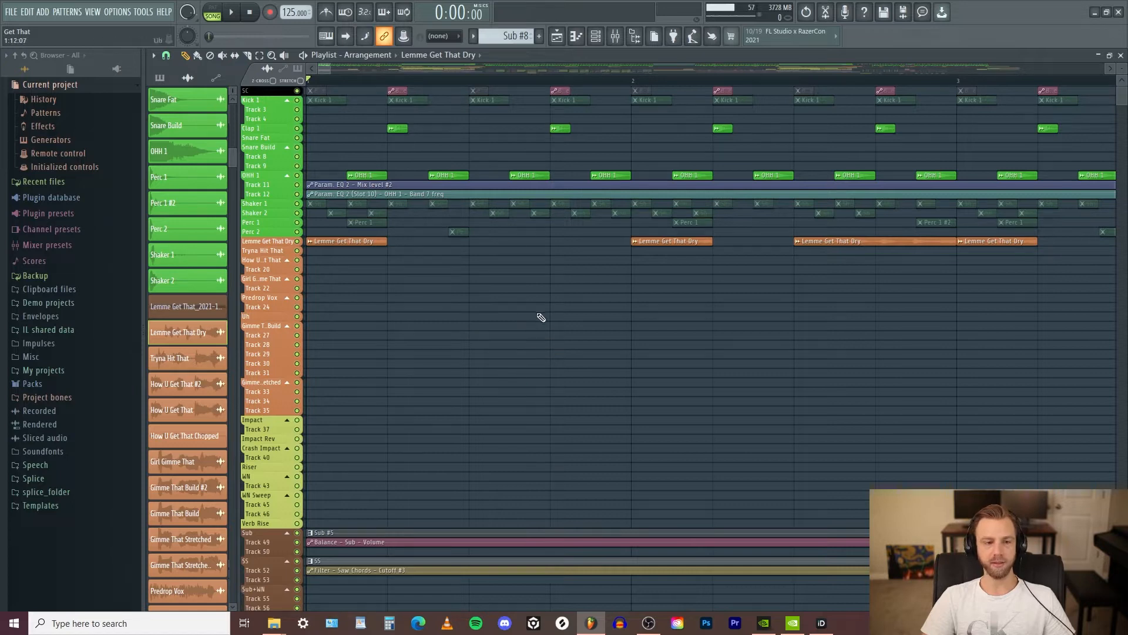
Use the Paint tool to lay a row of Lemme Get That Dry clips along Track 28 from bar 1 beat 3, and undo it
click(198, 57)
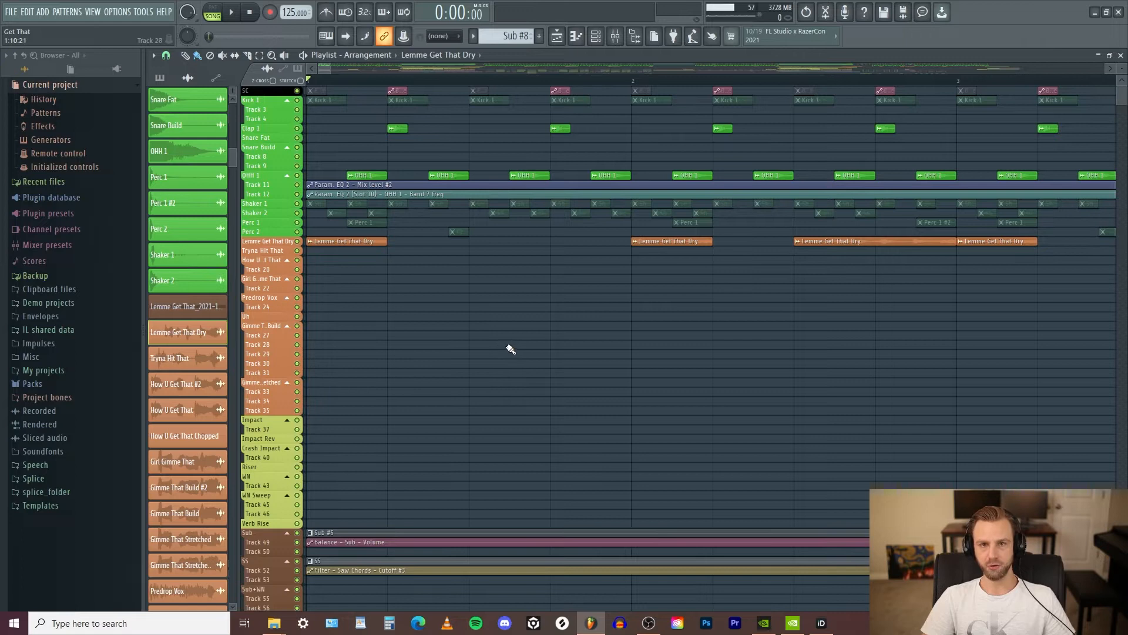
click(477, 346)
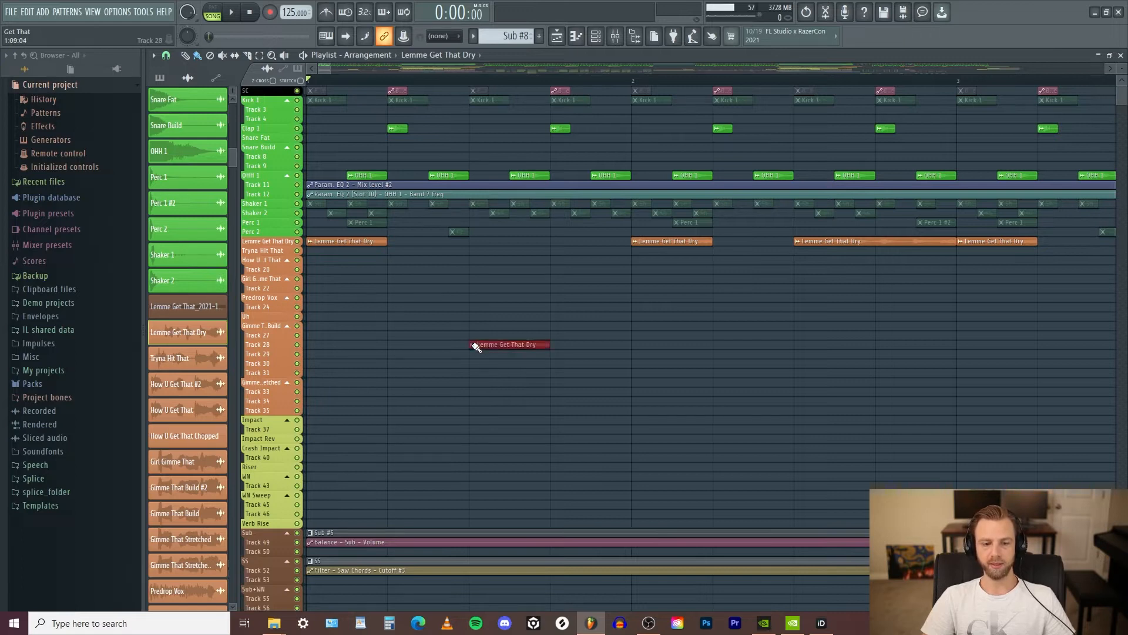
drag(476, 346, 835, 352)
key(ctrl+z)
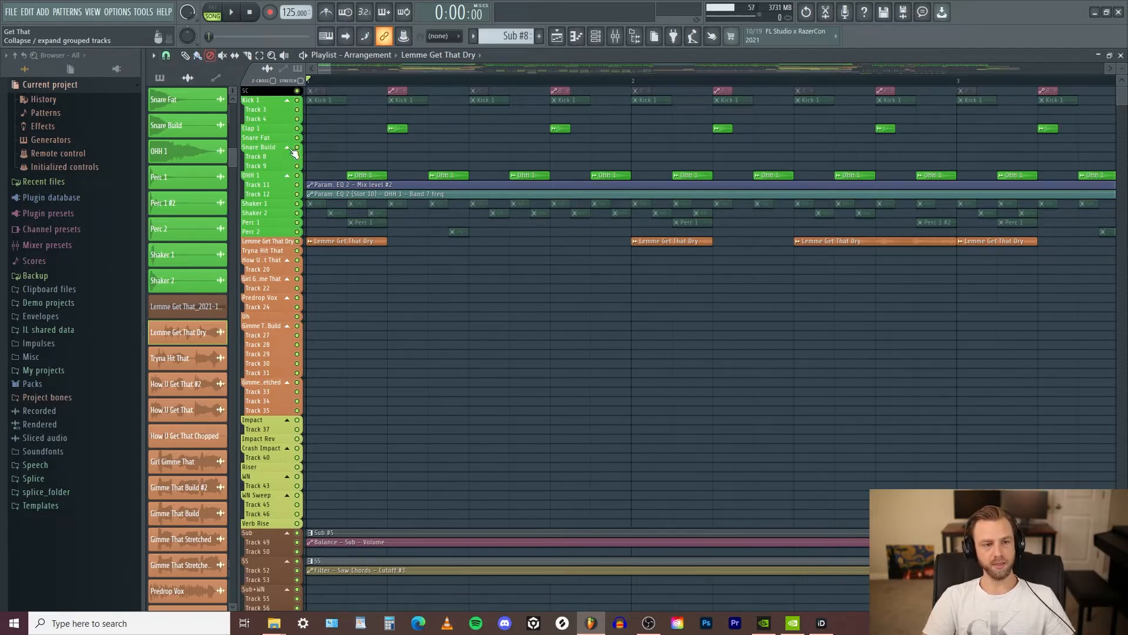
Delete the first clip on the Lemme Get That Dry track and undo the deletion
right_click(367, 243)
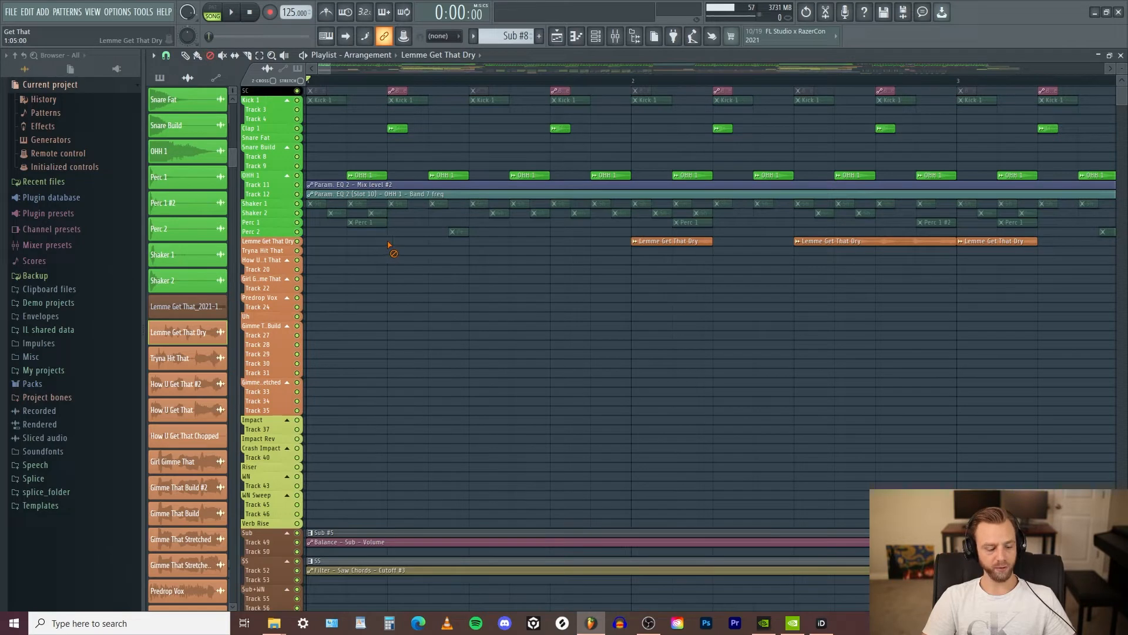
key(ctrl+z)
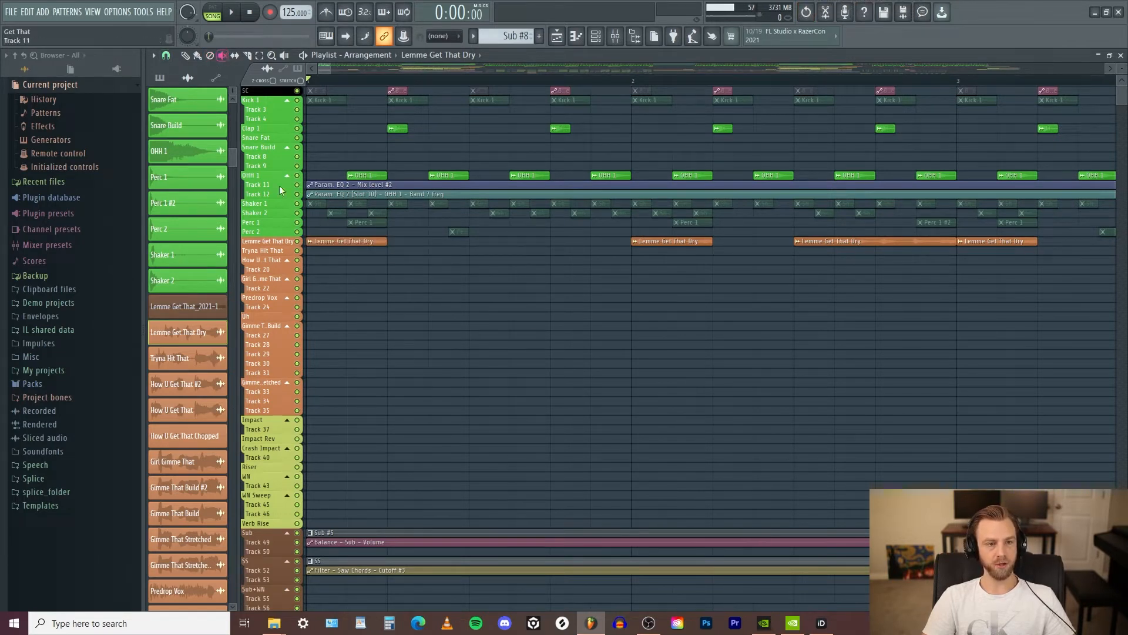
Use the Mute tool to mute and unmute the second and third clips on the Lemme Get That Dry track
click(671, 242)
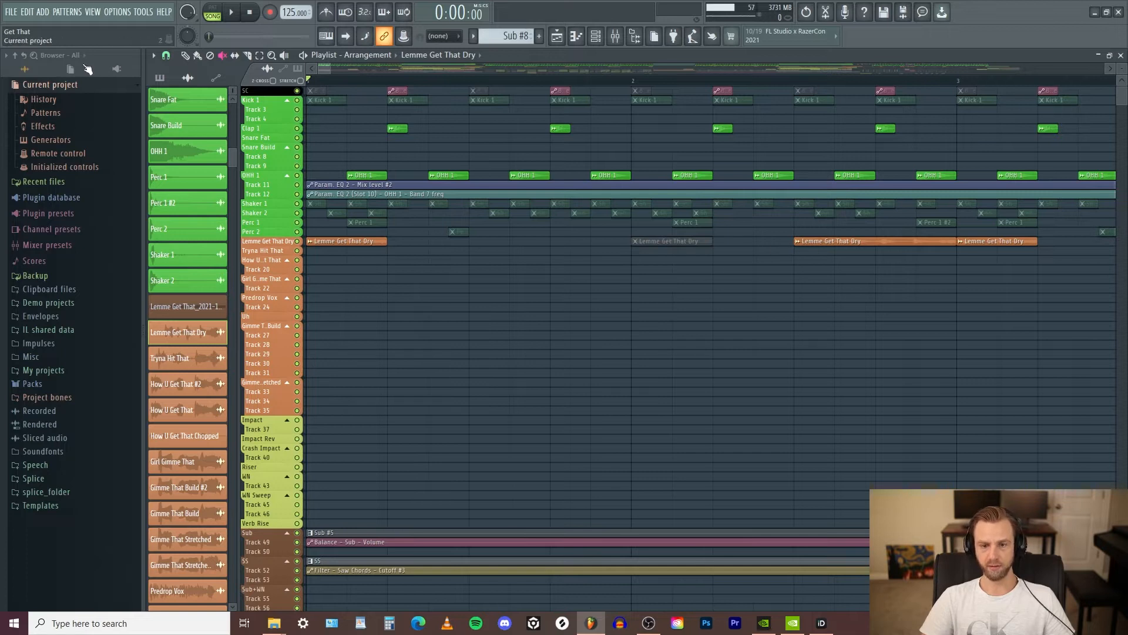
click(674, 243)
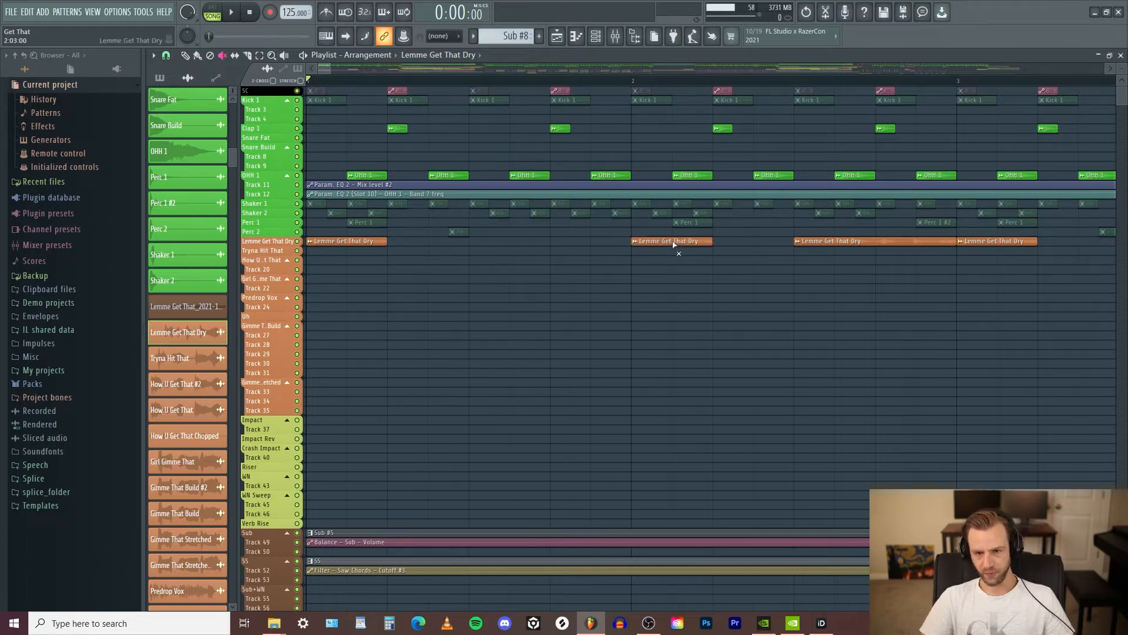
click(849, 246)
click(873, 245)
click(685, 246)
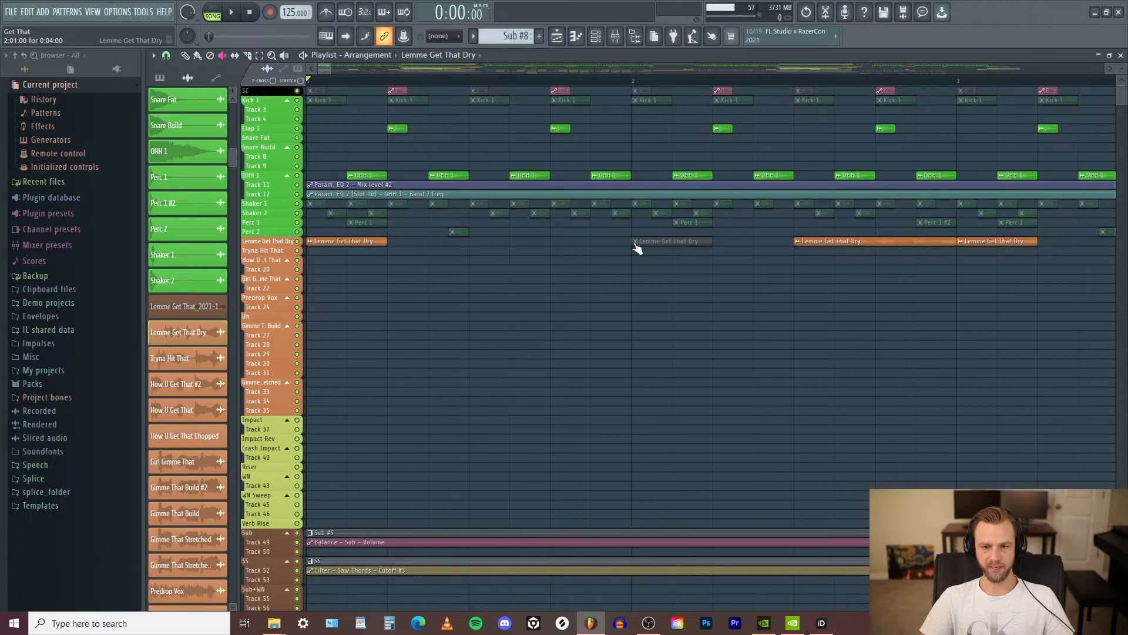
click(664, 243)
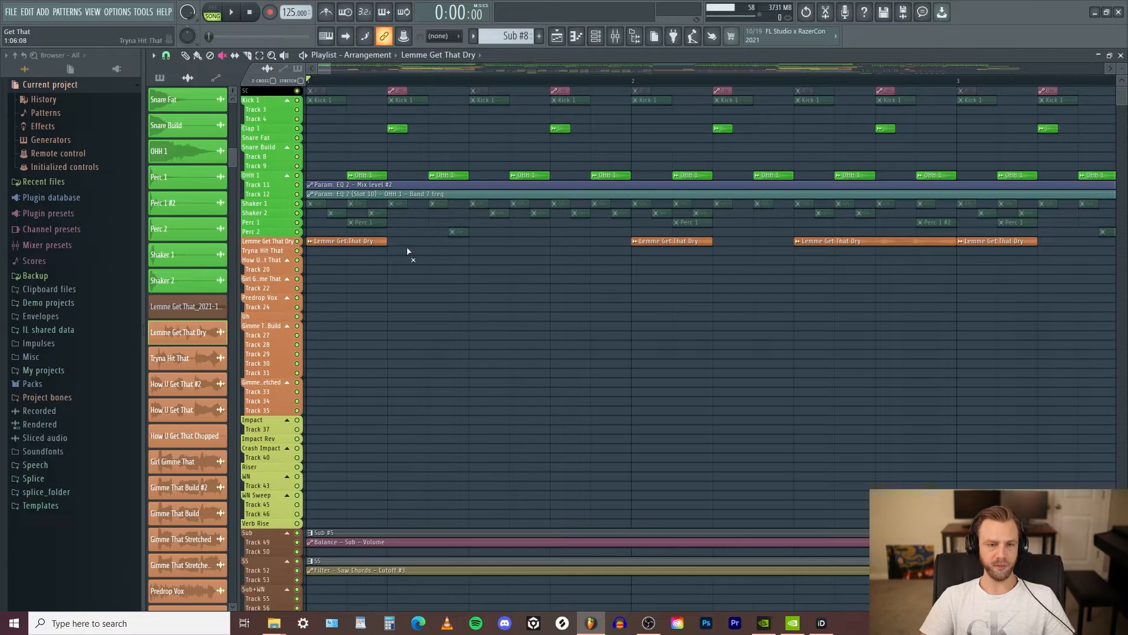
Use the Slip tool to shift the audio back and forth inside the Lemme Get That Dry clip at bar 2
click(235, 55)
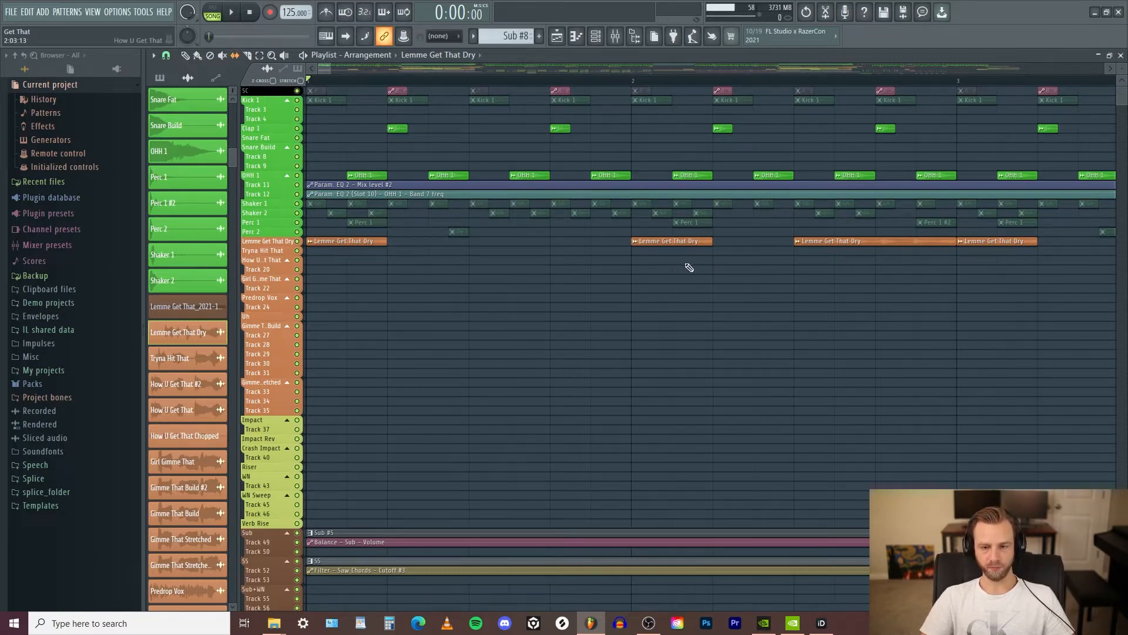
scroll(664, 274, up, 6)
scroll(683, 252, up, 4)
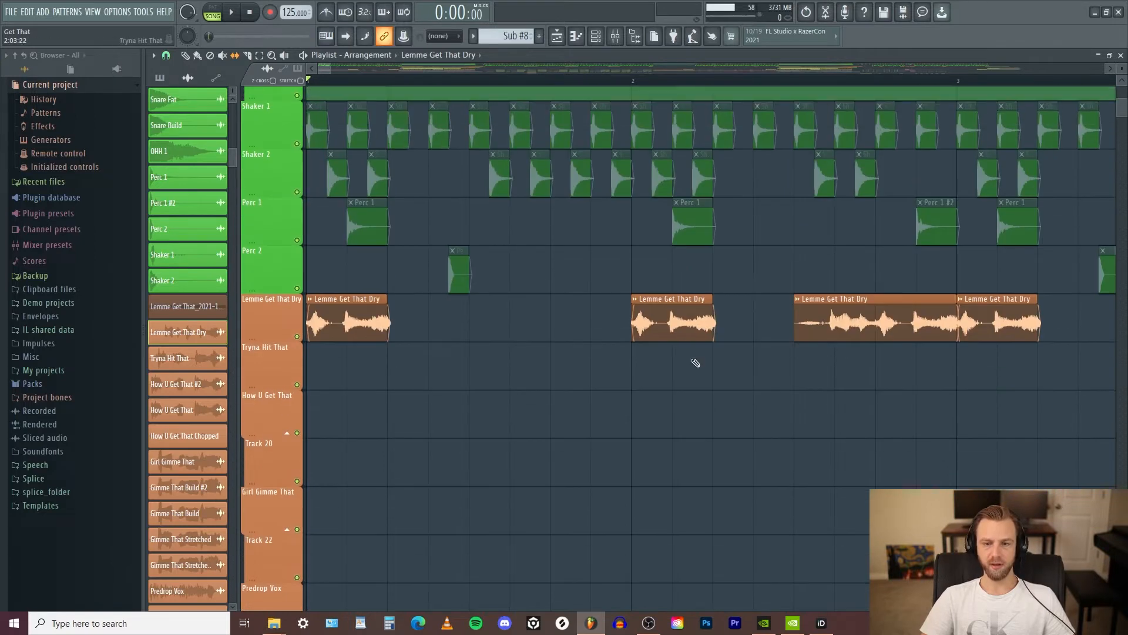
scroll(670, 334, up, 4)
drag(667, 334, 636, 275)
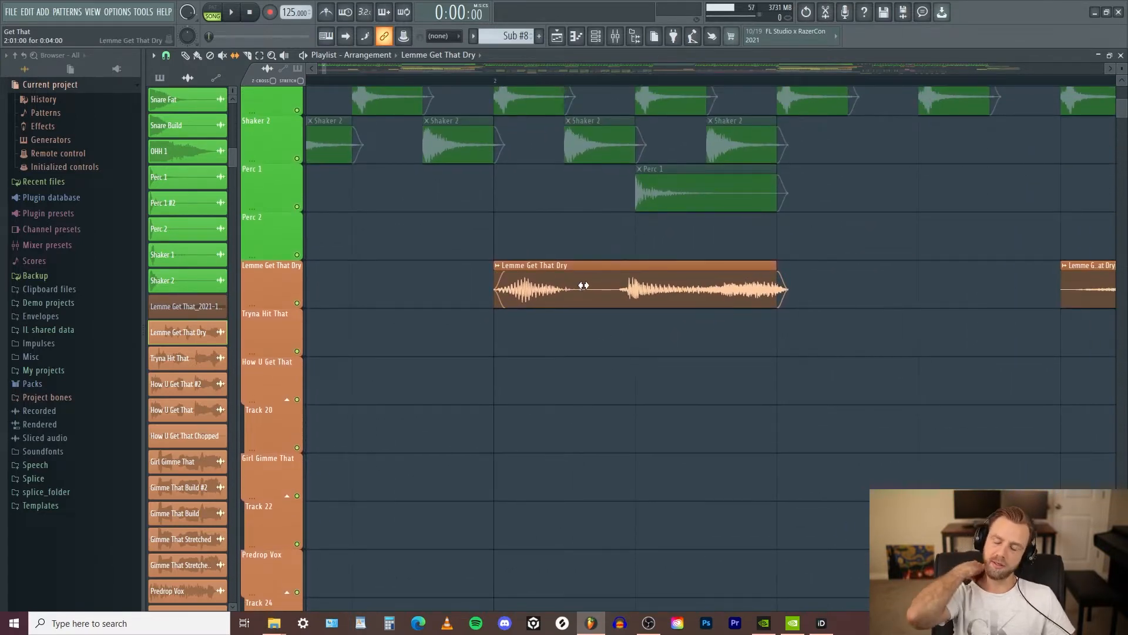
scroll(658, 270, down, 6)
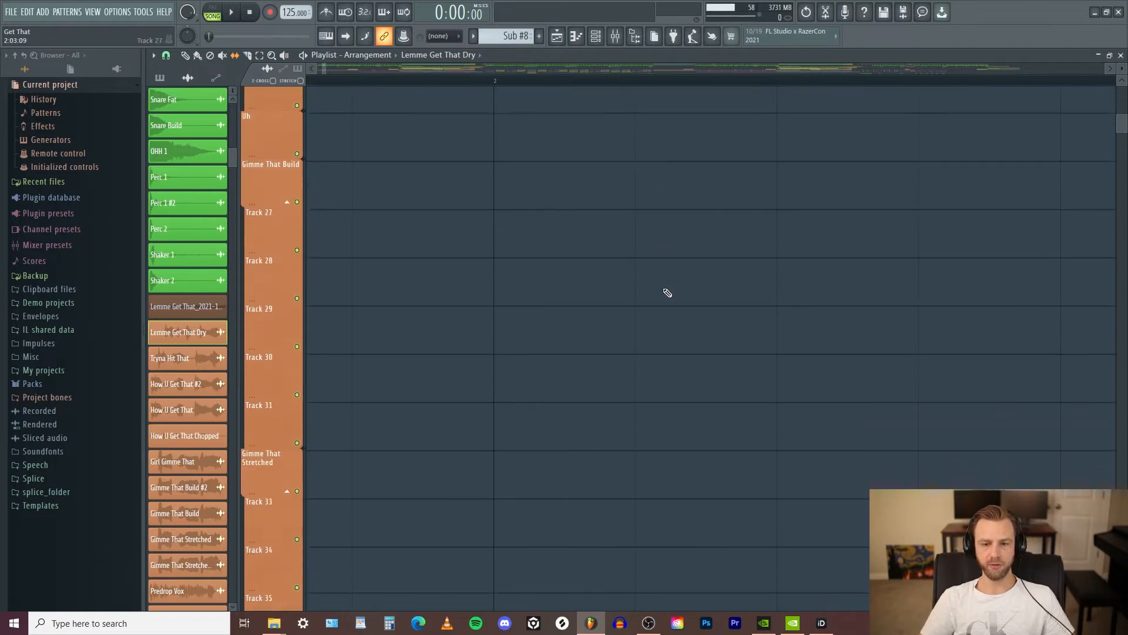
scroll(679, 275, down, 5)
scroll(623, 250, up, 4)
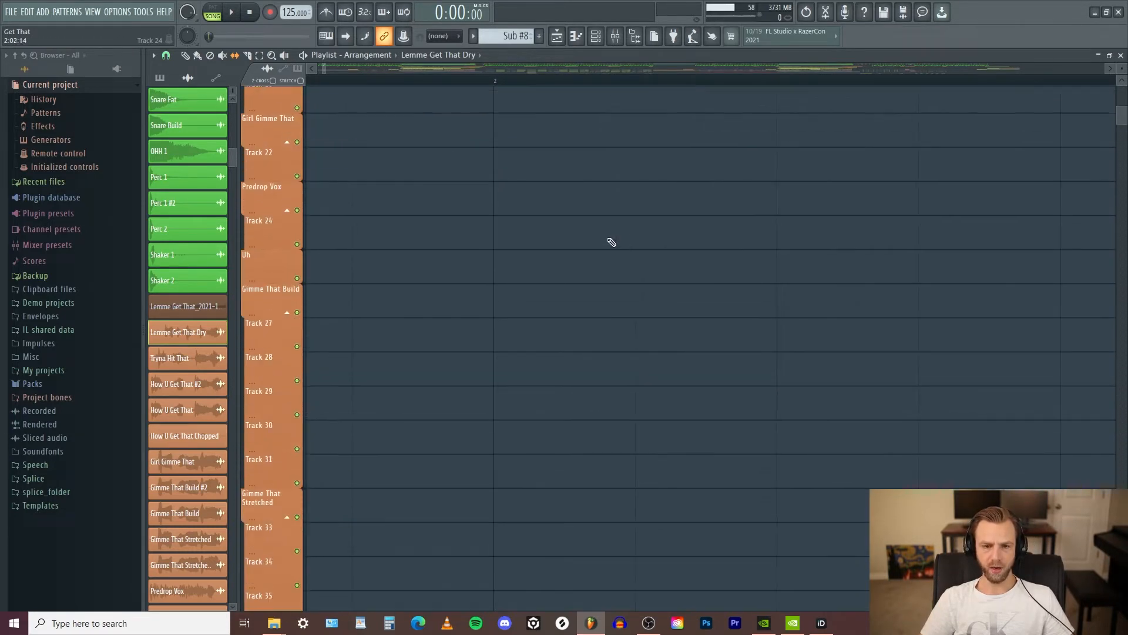
scroll(614, 252, up, 4)
scroll(617, 262, up, 3)
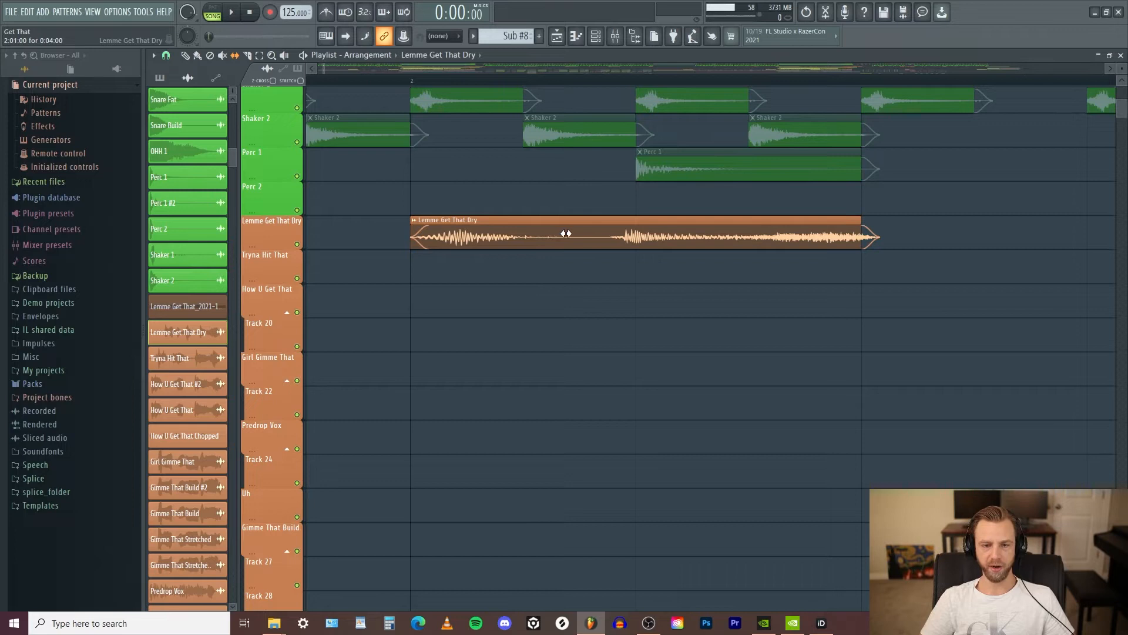
drag(695, 241, 601, 231)
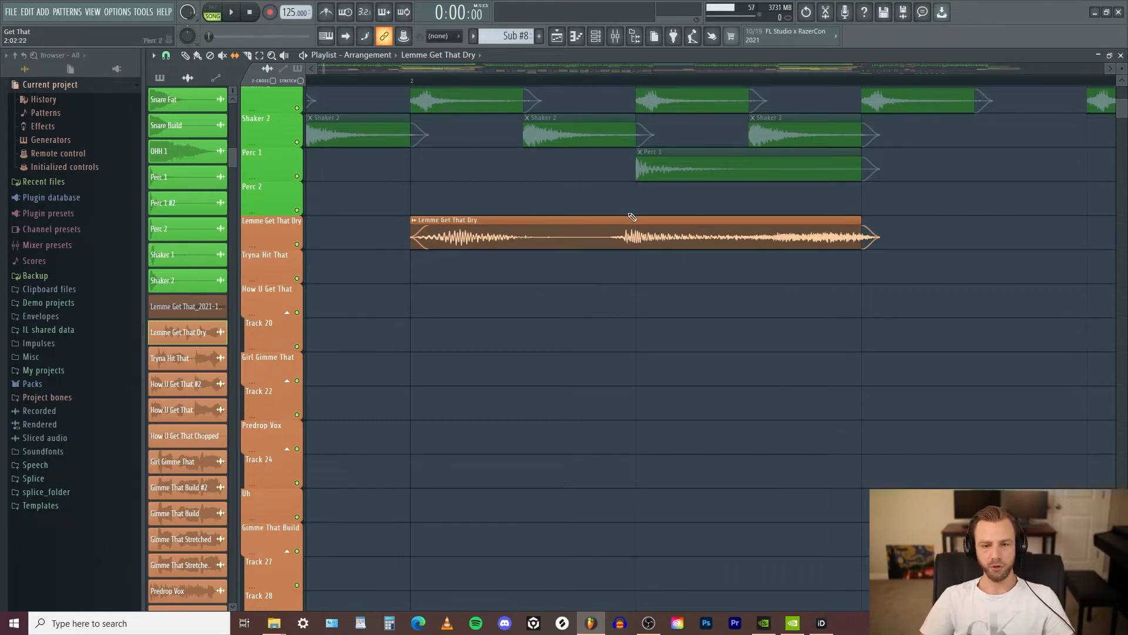
mouse_move(585, 236)
mouse_down()
mouse_move(1099, 228)
mouse_move(597, 231)
mouse_up()
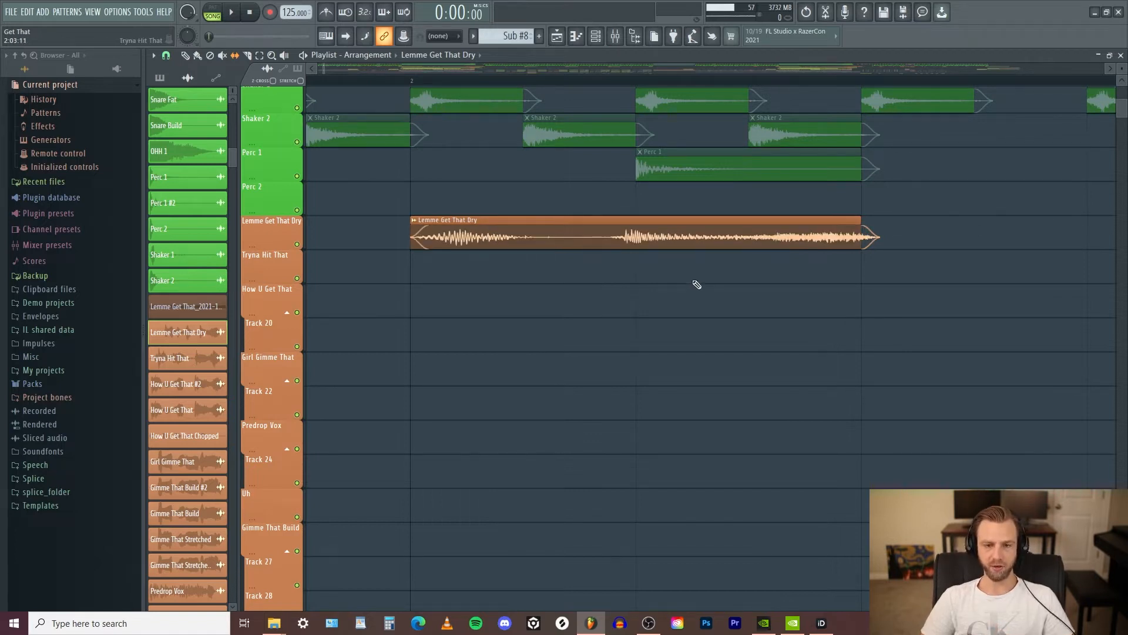
Play the Lemme Get That Dry clip at bar 2, slip its audio earlier within the clip, and play it again
scroll(700, 285, down, 4)
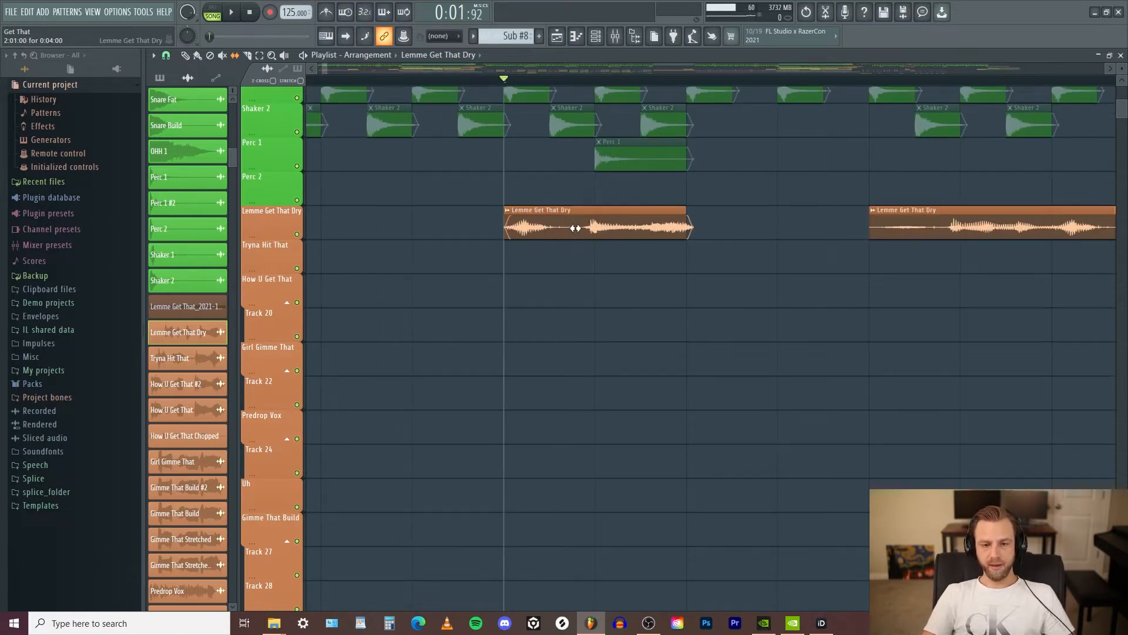
key(space)
key(space)
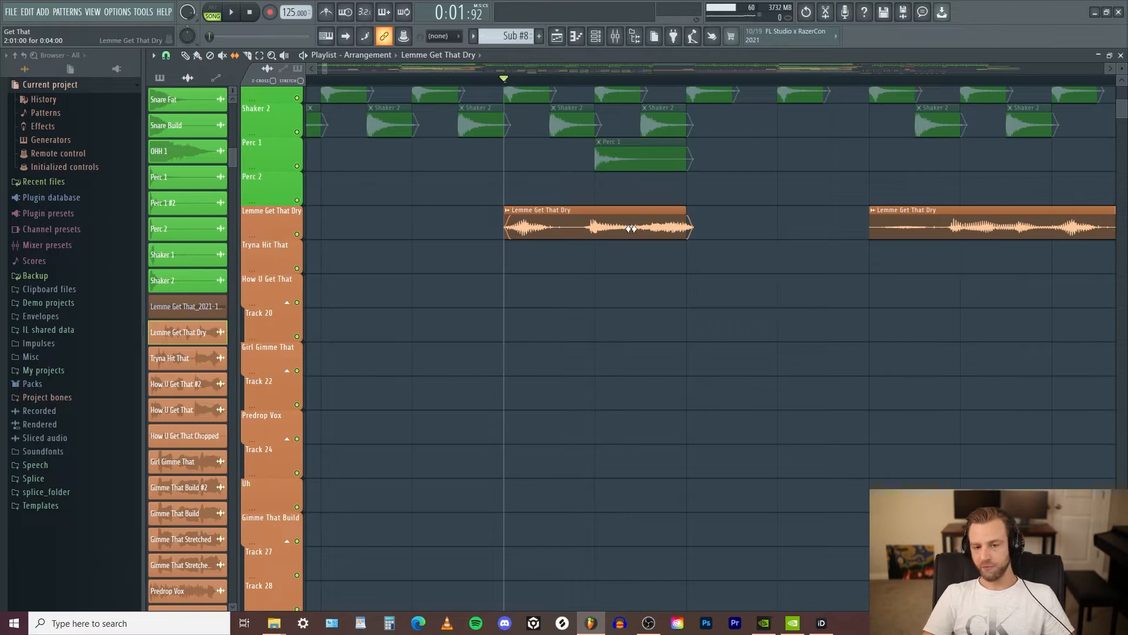
drag(631, 227, 576, 227)
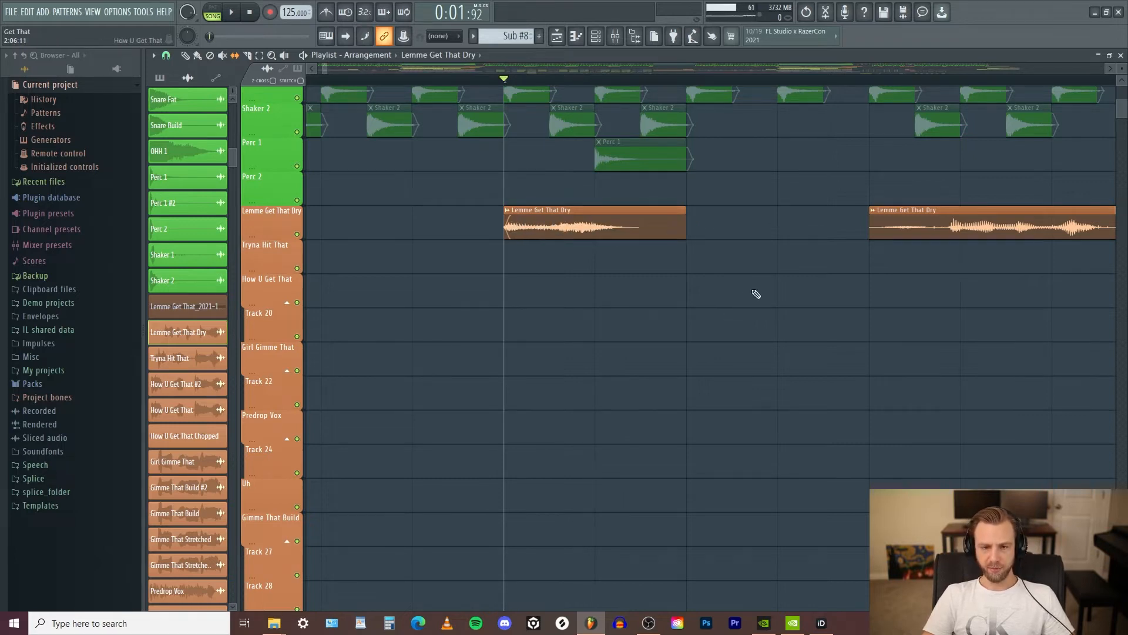
key(space)
Slip the audio inside the bar 2 clip far later without moving the clip, and play back the result
drag(561, 228, 878, 228)
key(space)
key(space)
key(space)
key(space)
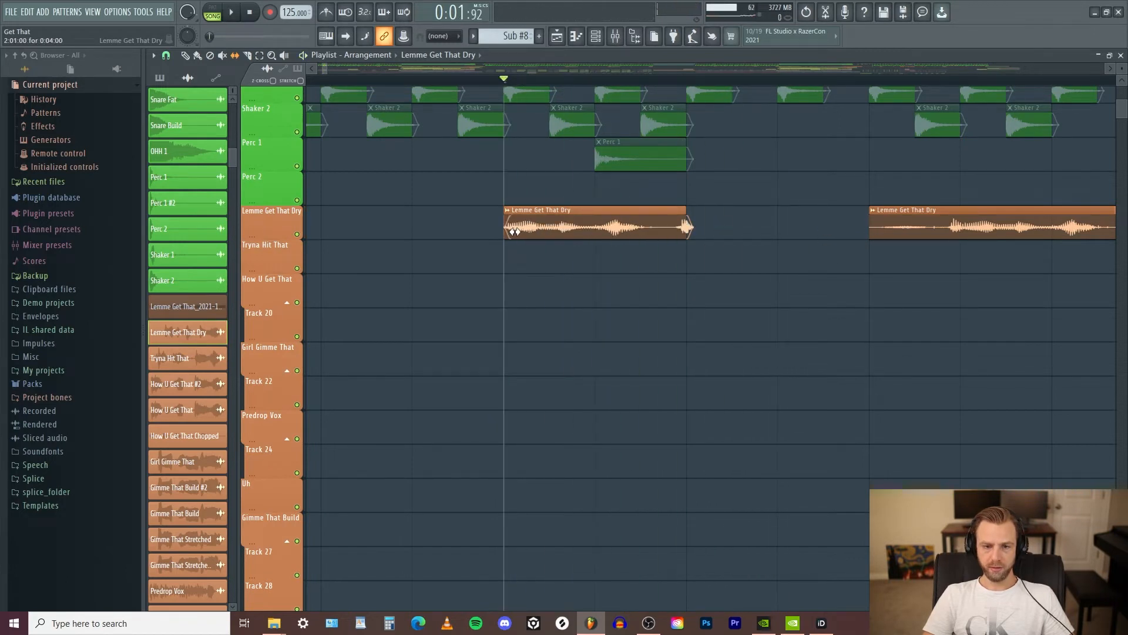
key(space)
key(space)
Slip the bar 2 clip's audio back to its original position and play it
drag(629, 227, 557, 229)
key(space)
key(space)
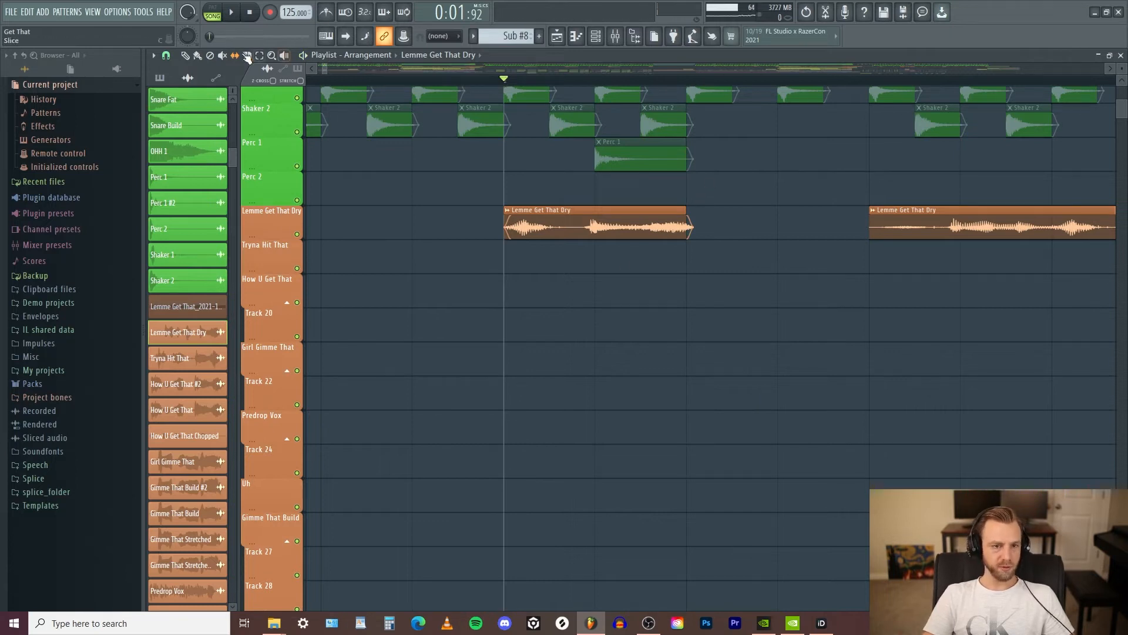
Use the Slice tool to cut the Lemme Get That Dry clip at bar 2 in half, and undo the slice
click(250, 56)
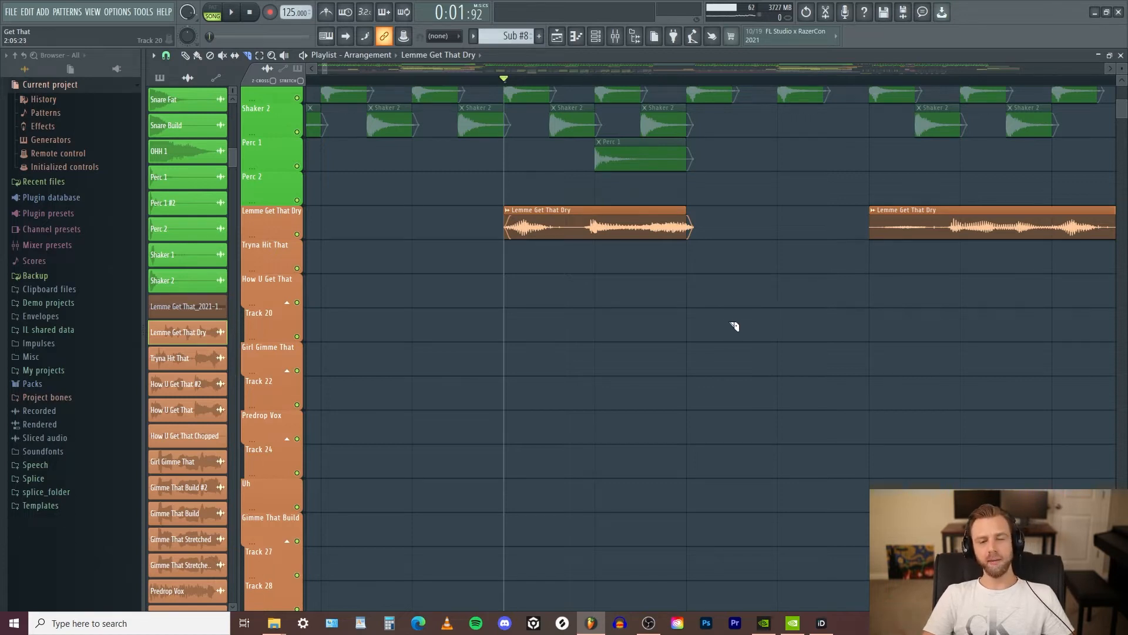
drag(746, 285, 768, 262)
drag(597, 194, 605, 282)
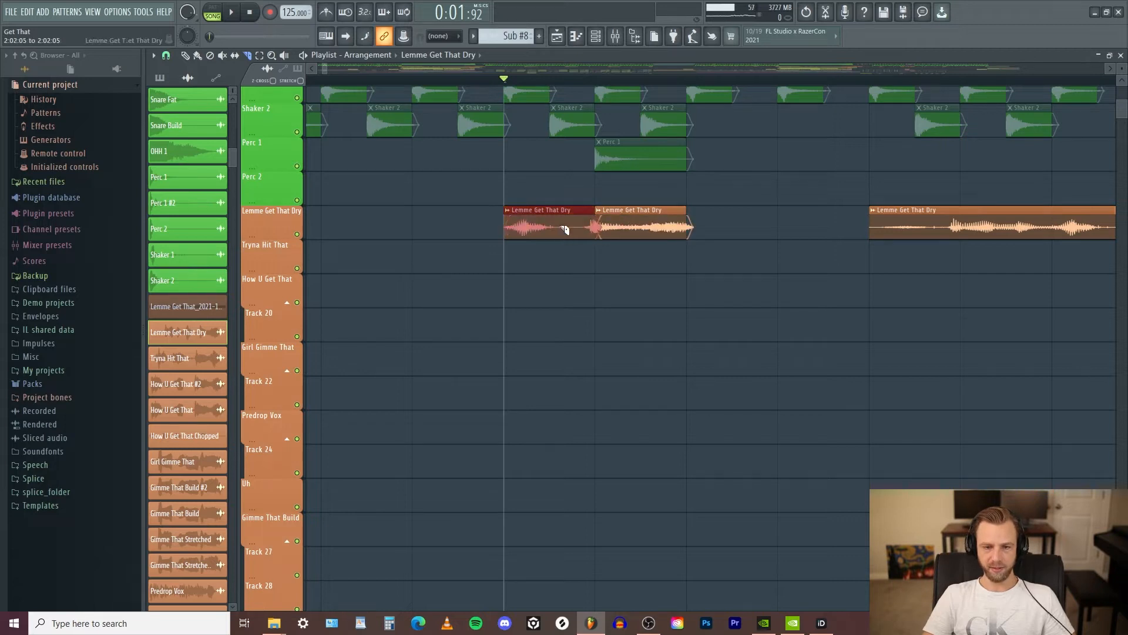
key(ctrl+z)
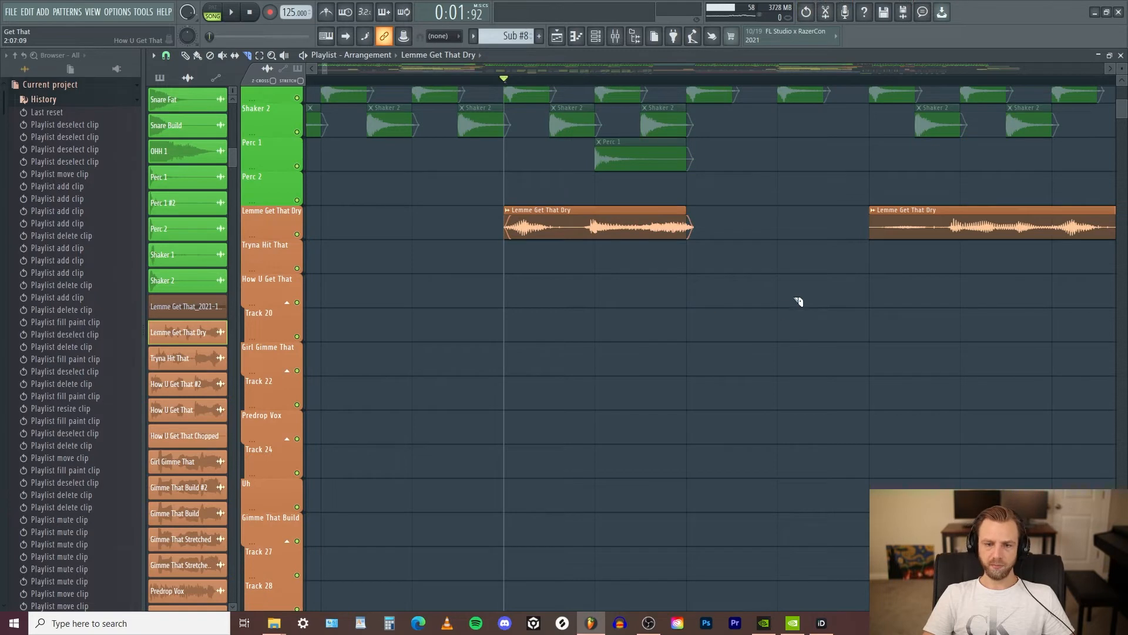
Slice the bar 2 clip about three quarters along its length, off the snap grid, and undo the slice
drag(780, 279, 671, 268)
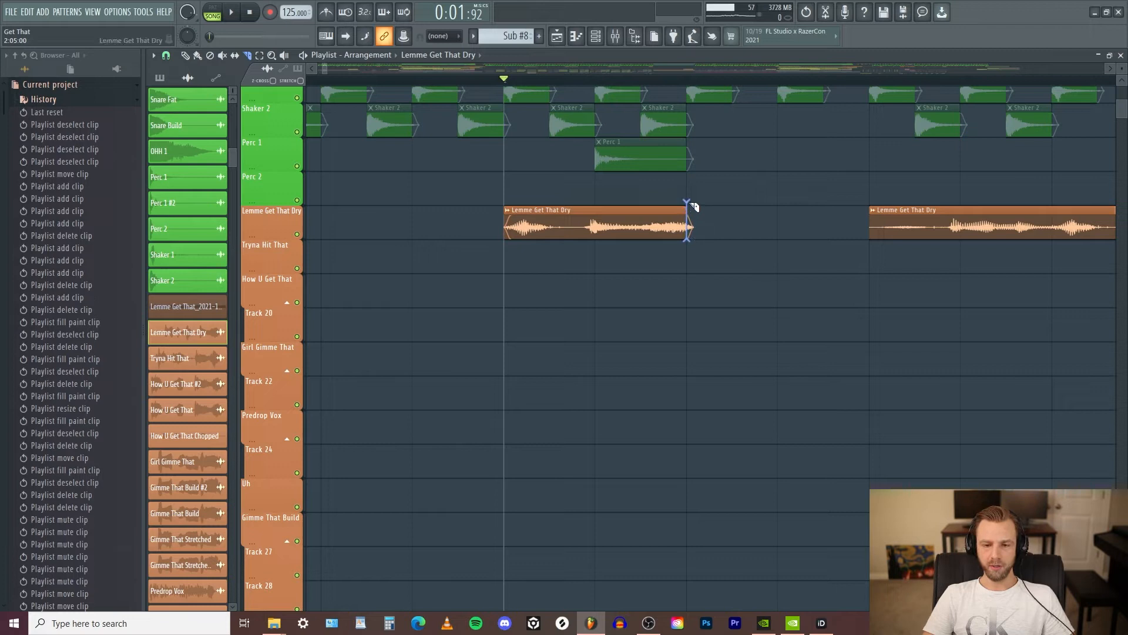
click(643, 201)
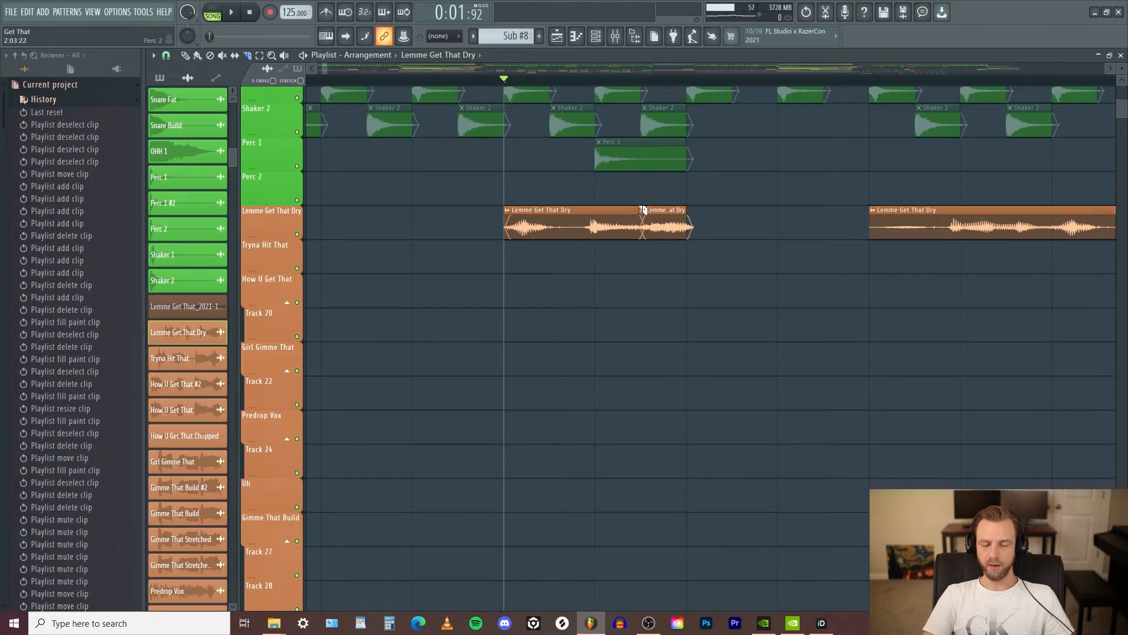
key(ctrl+z)
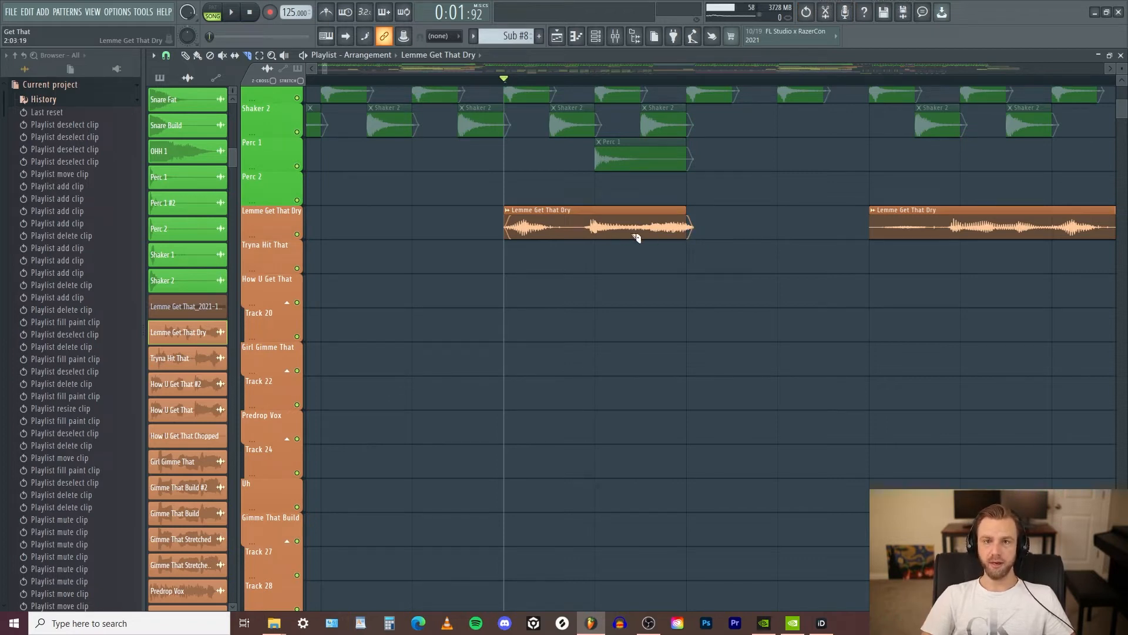
key(ctrl+z)
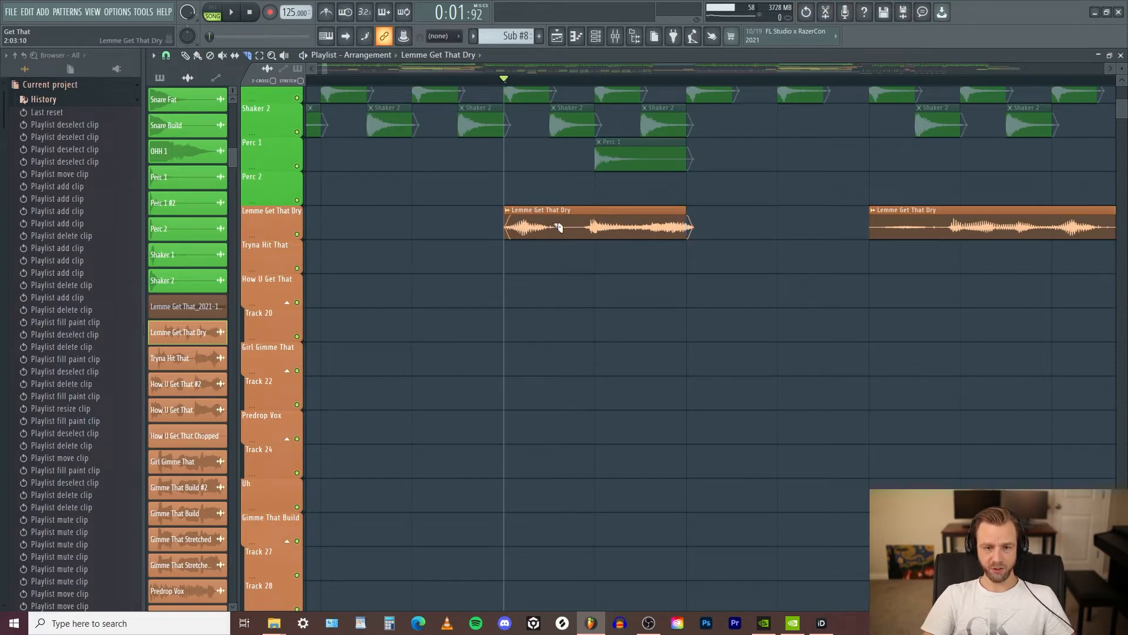
Slice off the last quarter of the bar 2 clip, remove that piece with the Draw tool, and undo the changes
click(644, 226)
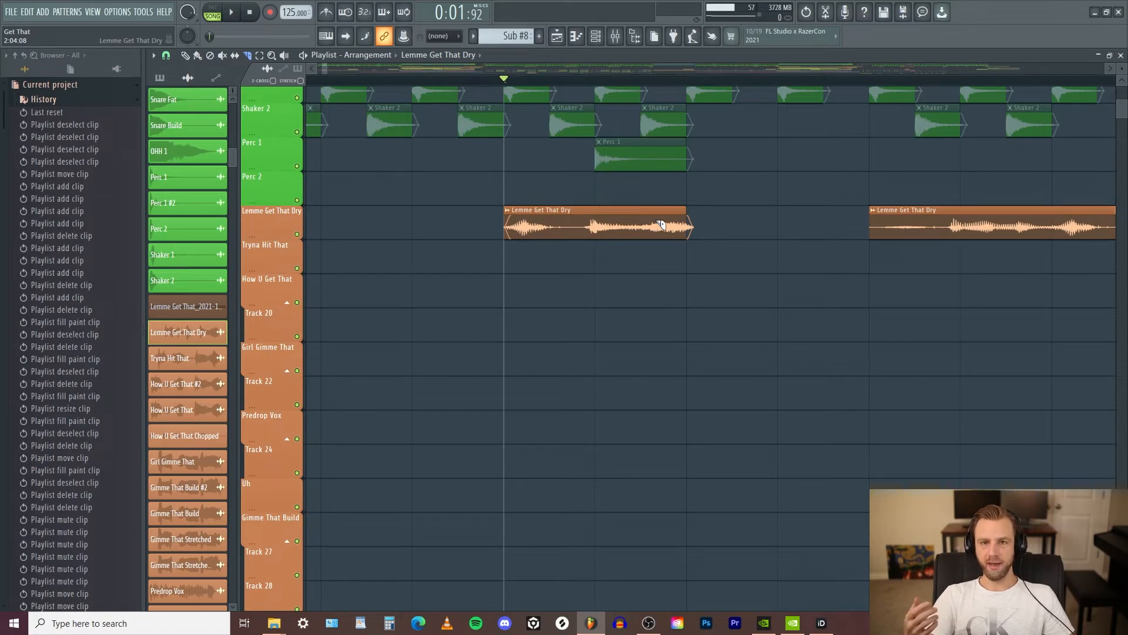
click(638, 232)
key(p)
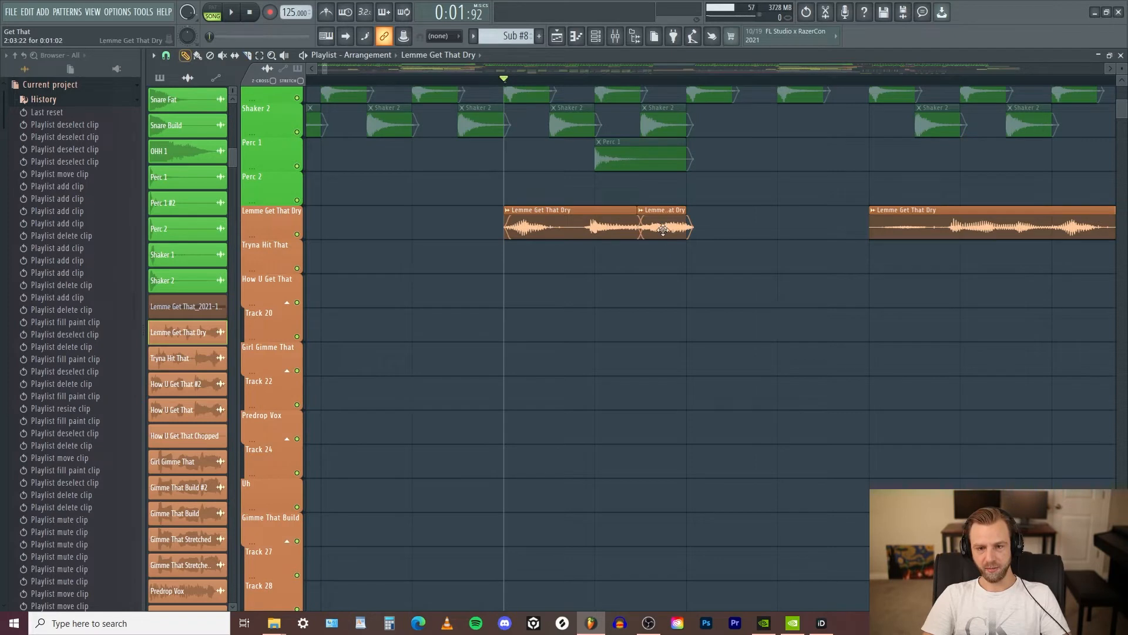
right_click(667, 229)
drag(643, 229, 686, 229)
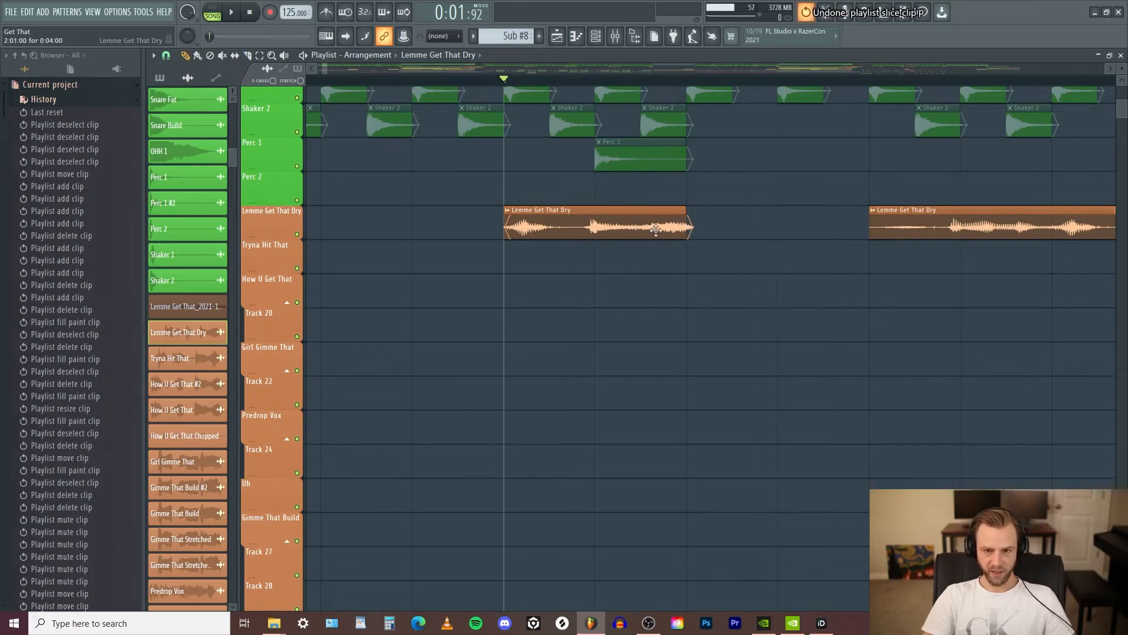
Use cut-and-remove slices to drop the bar 2 clip's second half and, separately, its opening third, undoing each one
shift+click(604, 229)
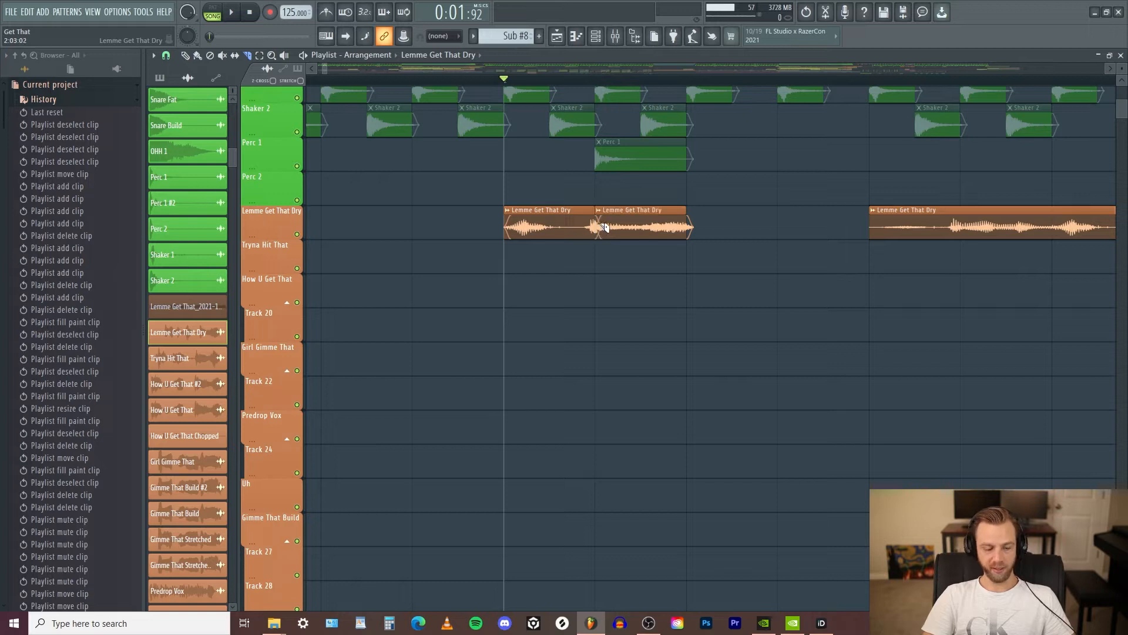
right_click(603, 230)
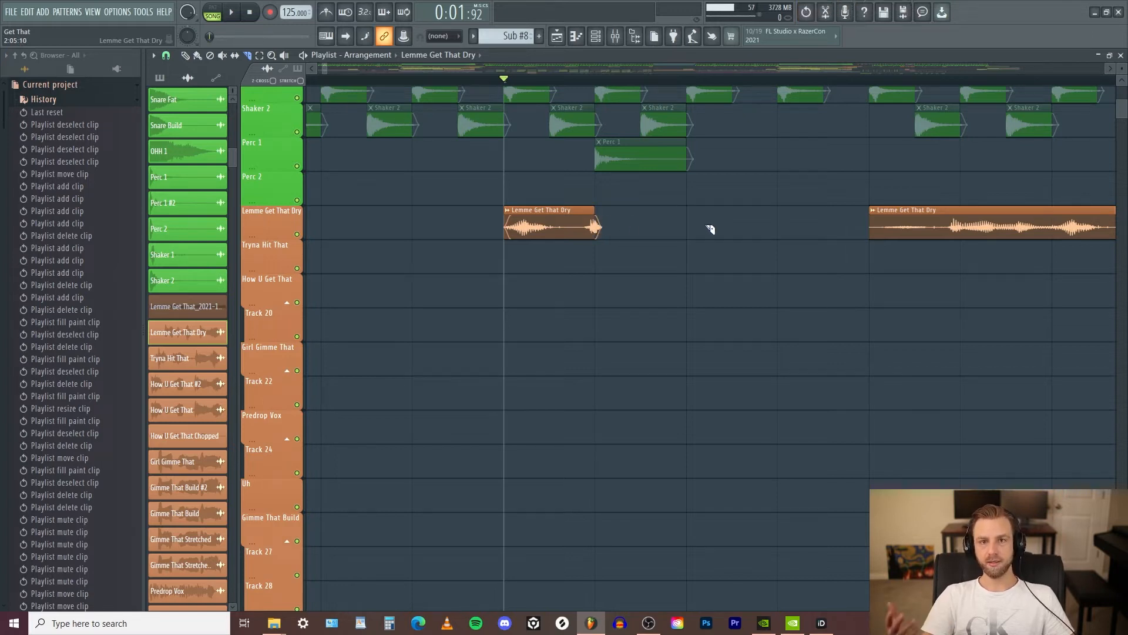
key(ctrl+z)
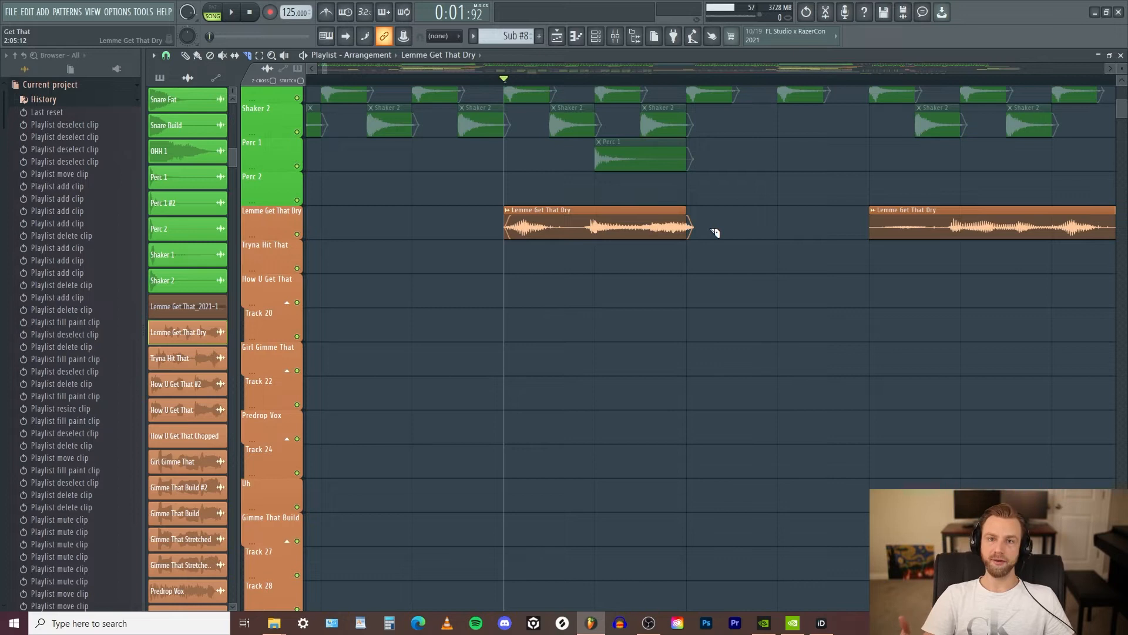
right_click(563, 228)
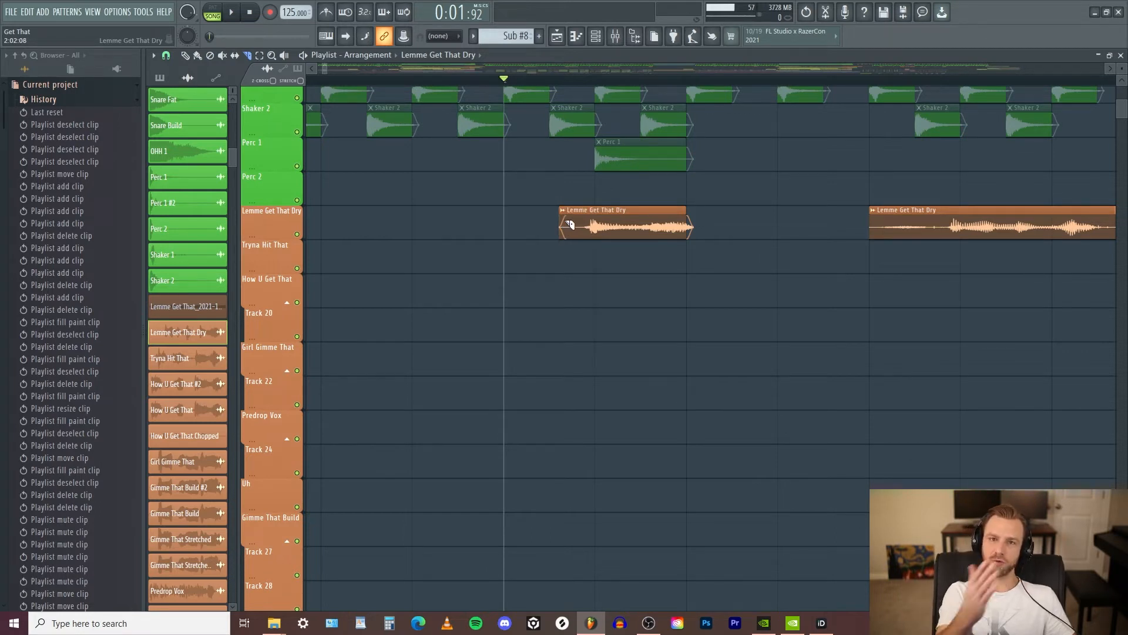
key(ctrl+z)
Trim the bar 2 clip from both ends with six cut-and-remove slices, leaving only a short piece near its middle
right_click(541, 228)
right_click(650, 228)
right_click(584, 228)
right_click(643, 227)
right_click(614, 228)
right_click(597, 228)
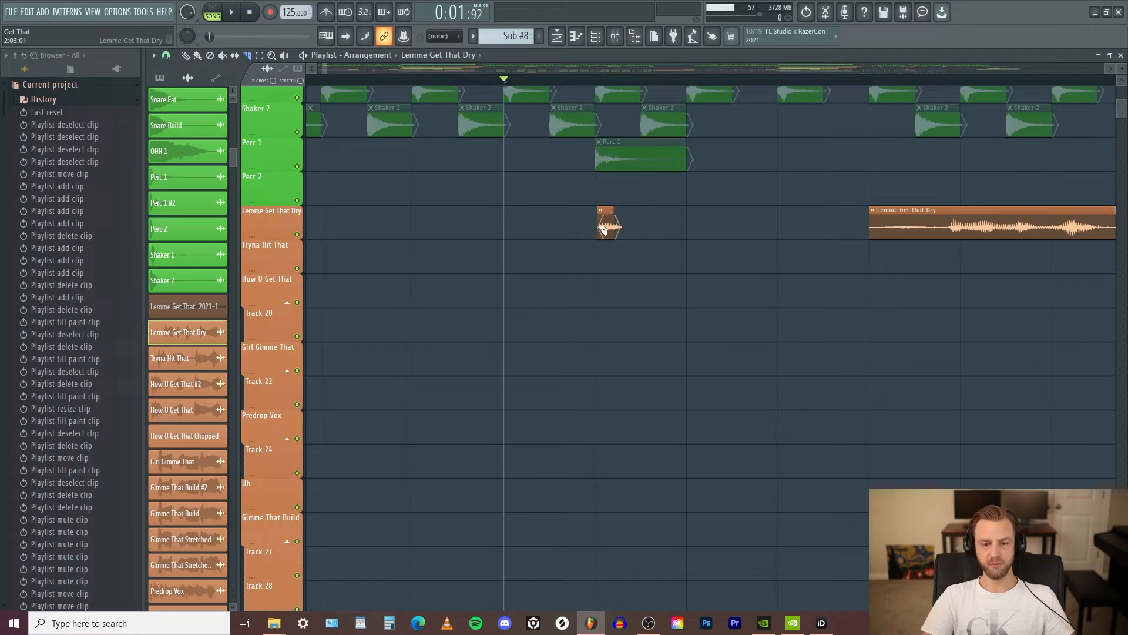
Undo all six cut-and-remove slices to restore the full Lemme Get That Dry clip at bar 2
key(ctrl+z)
key(ctrl+z)
key(ctrl+z)
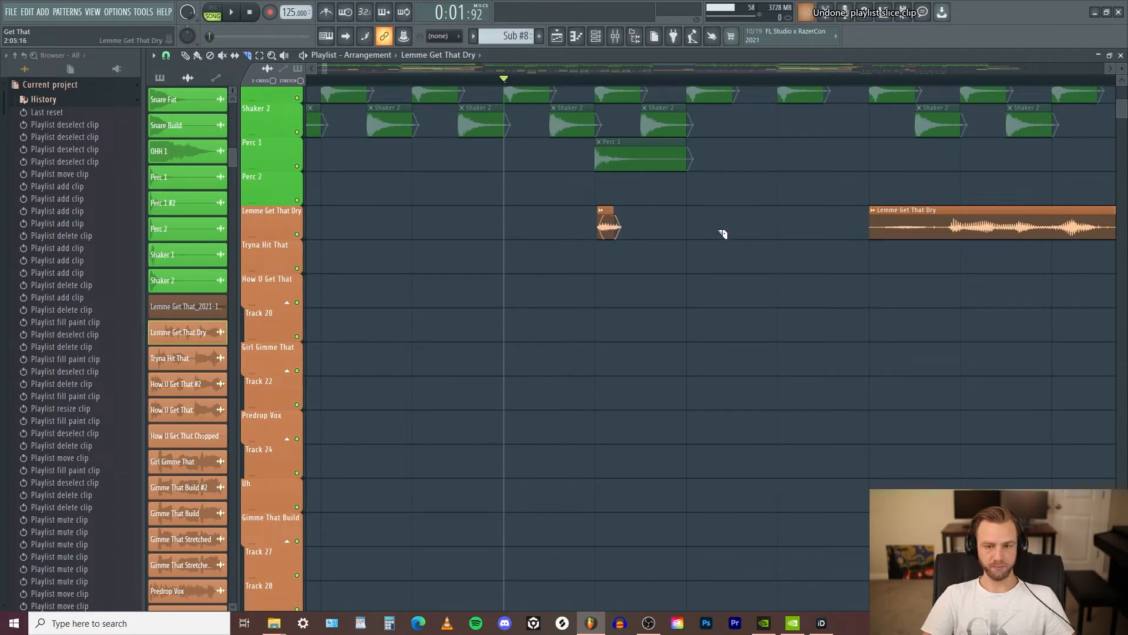
key(ctrl+z)
key(ctrl+z)
key(ctrl+z)
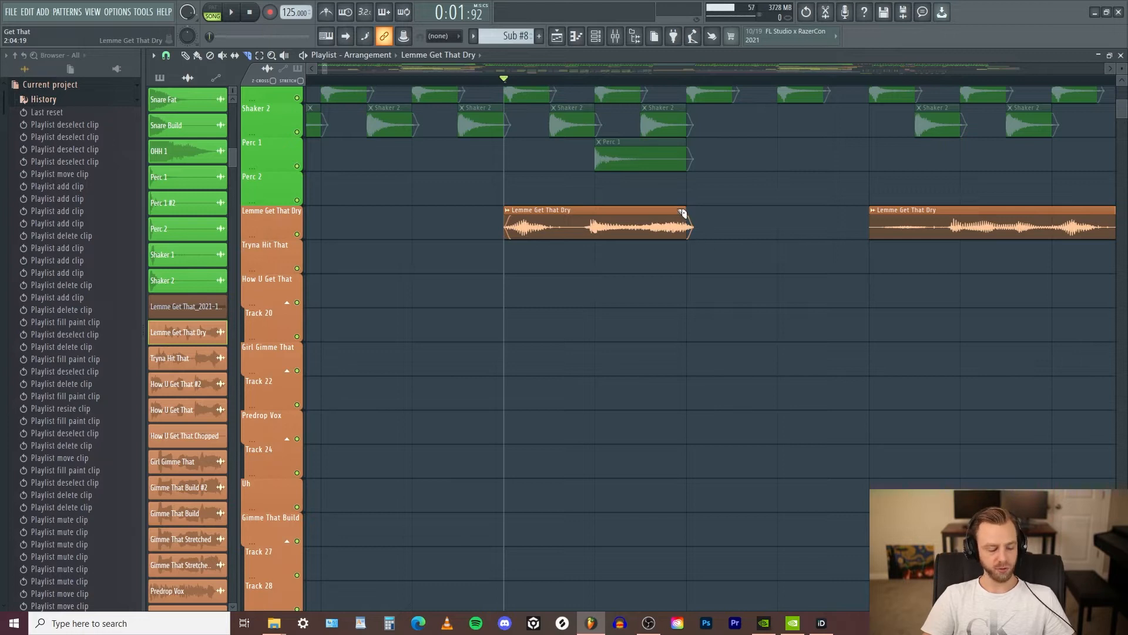
Redo the six slices on the bar 2 clip one by one, and undo them all again
key(ctrl+shift+z)
key(ctrl+shift+z)
key(ctrl+shift+z)
key(ctrl+shift+z)
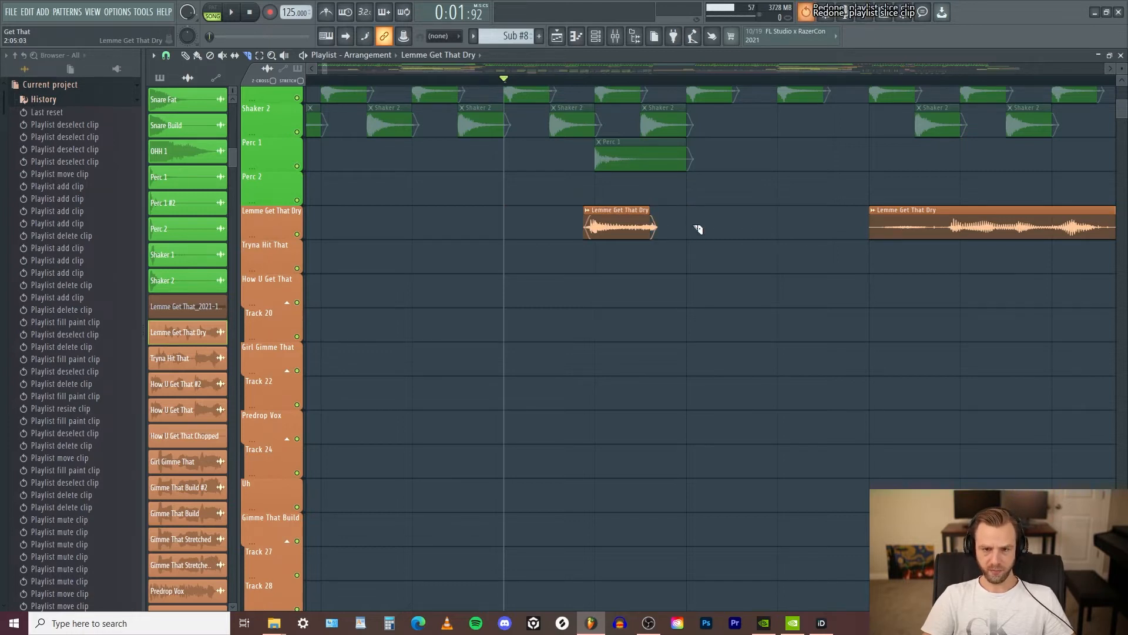
key(ctrl+shift+z)
key(ctrl+shift+z)
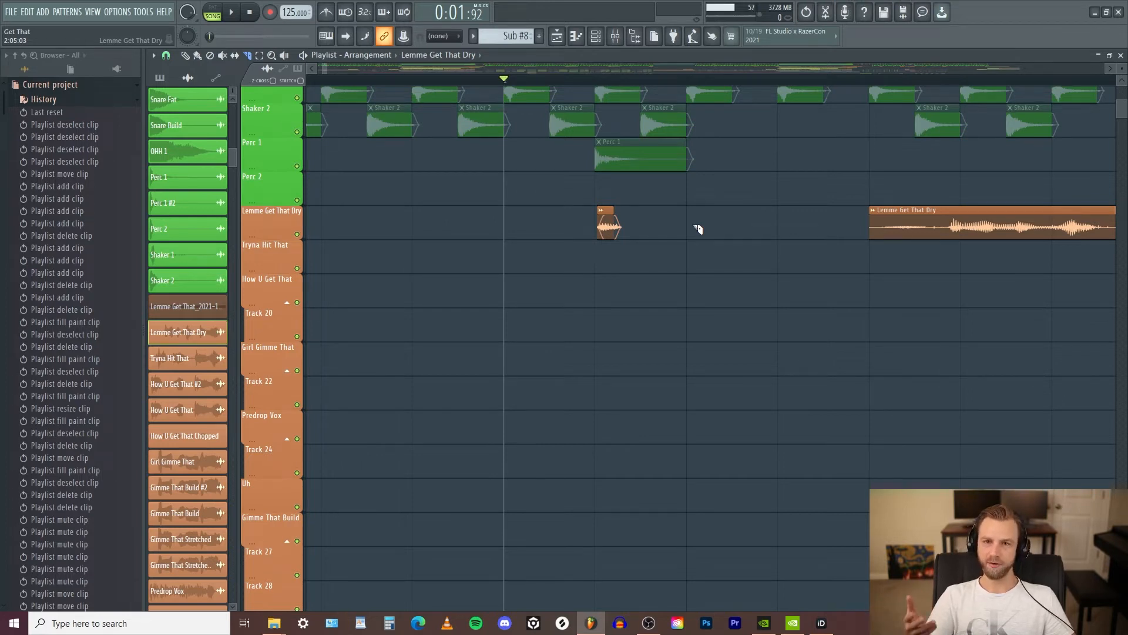
key(ctrl+z)
key(ctrl+z)
key(ctrl+z)
key(ctrl+z)
key(ctrl+z)
key(ctrl+z)
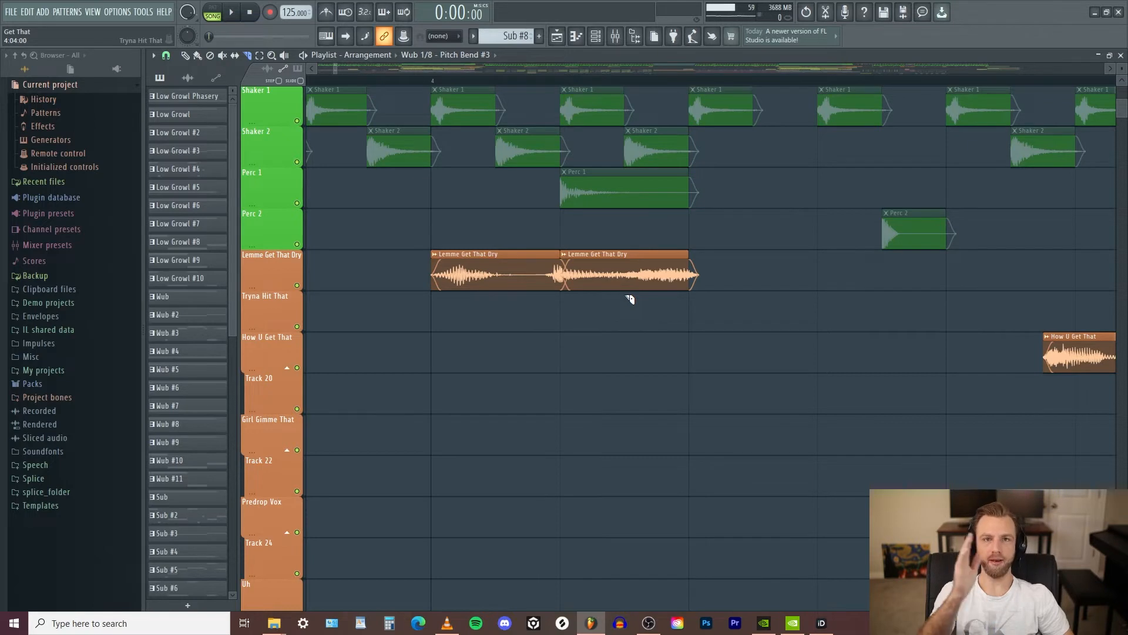
Slice the halved Lemme Get That Dry clip at bar 4 at further uneven points, dividing it into nine pieces
click(598, 282)
click(528, 276)
click(470, 272)
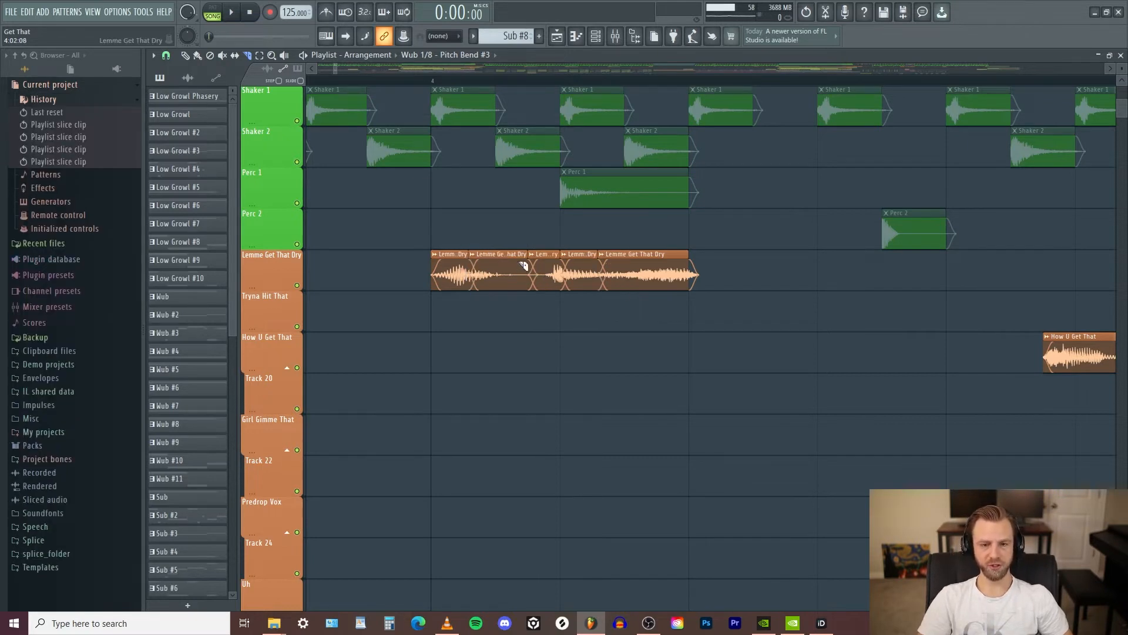
click(505, 270)
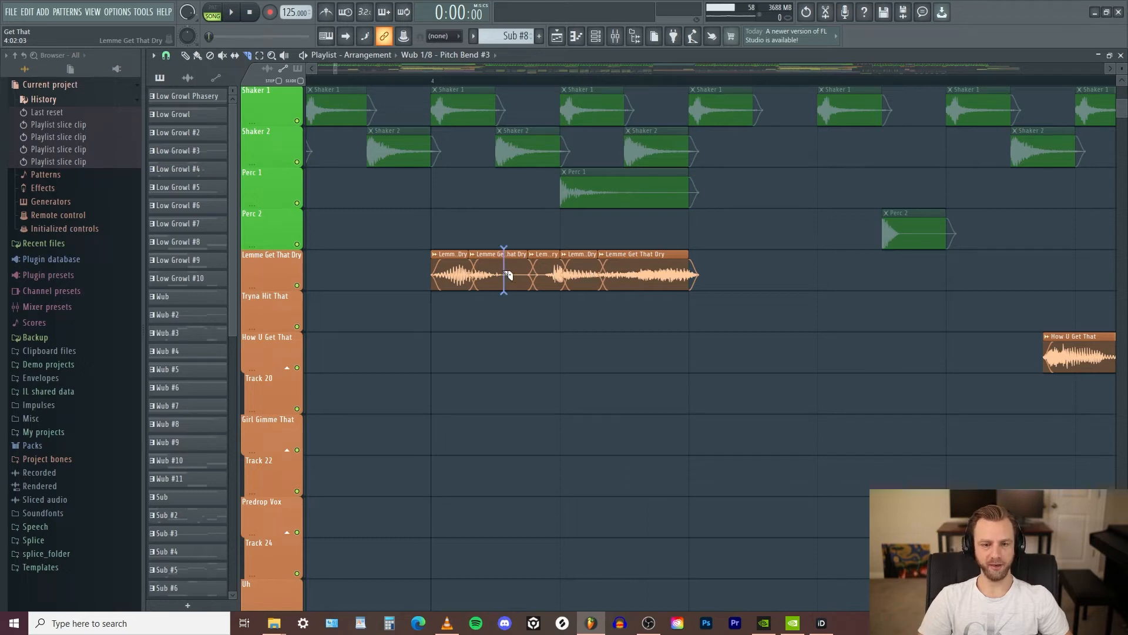
click(607, 274)
click(664, 279)
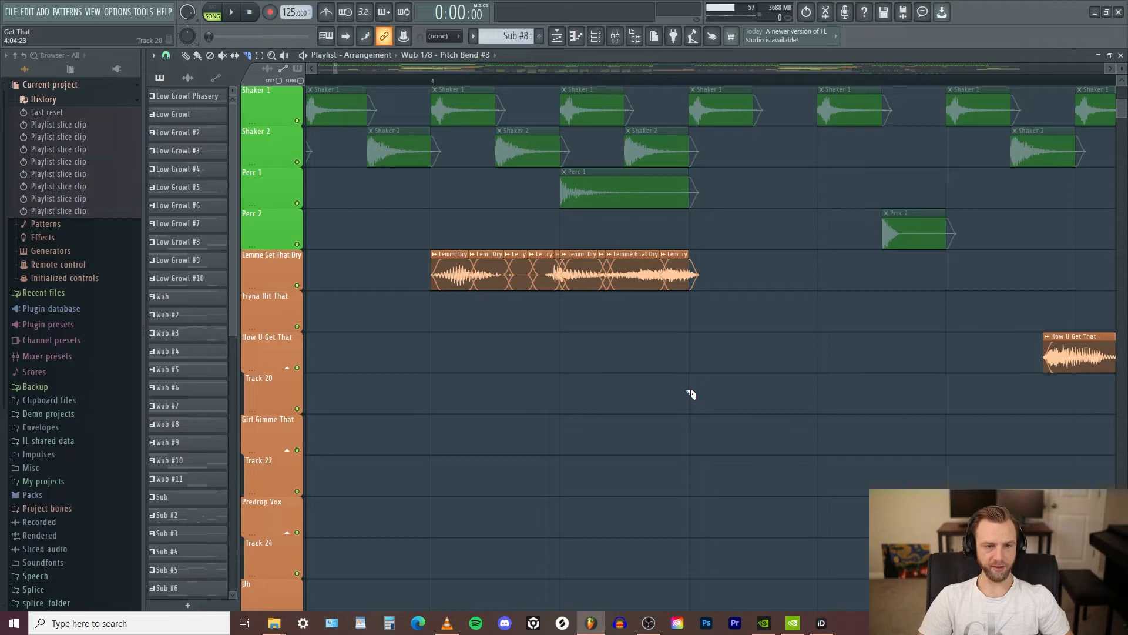
Repeatedly undo and redo only the most recent slice near the end of the bar 4 clip
key(ctrl+z)
key(ctrl+z)
key(ctrl+z)
key(ctrl+z)
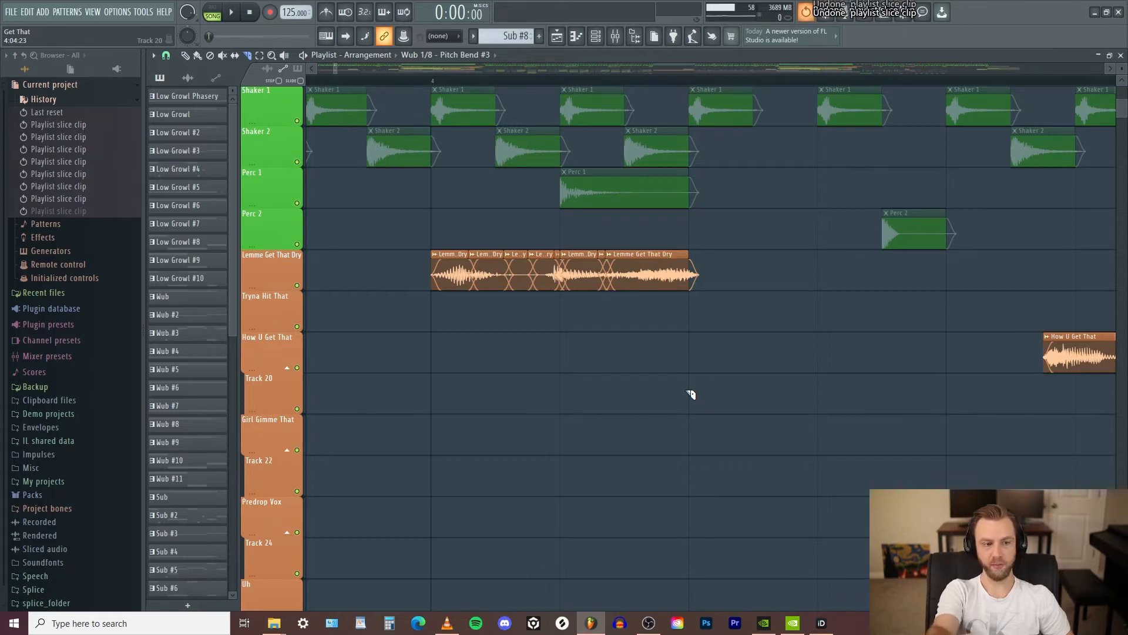
key(ctrl+z)
key(ctrl+z)
key(ctrl+z)
key(ctrl+z)
key(ctrl+z)
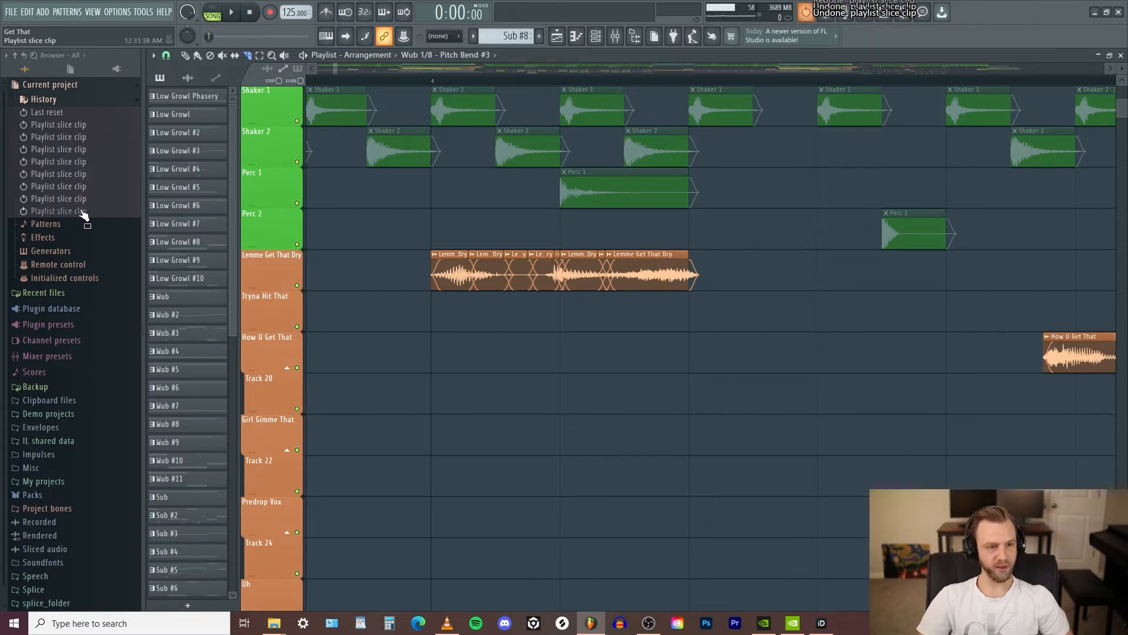
key(ctrl+z)
key(ctrl+z)
key(ctrl+z)
key(ctrl+z)
key(ctrl+z)
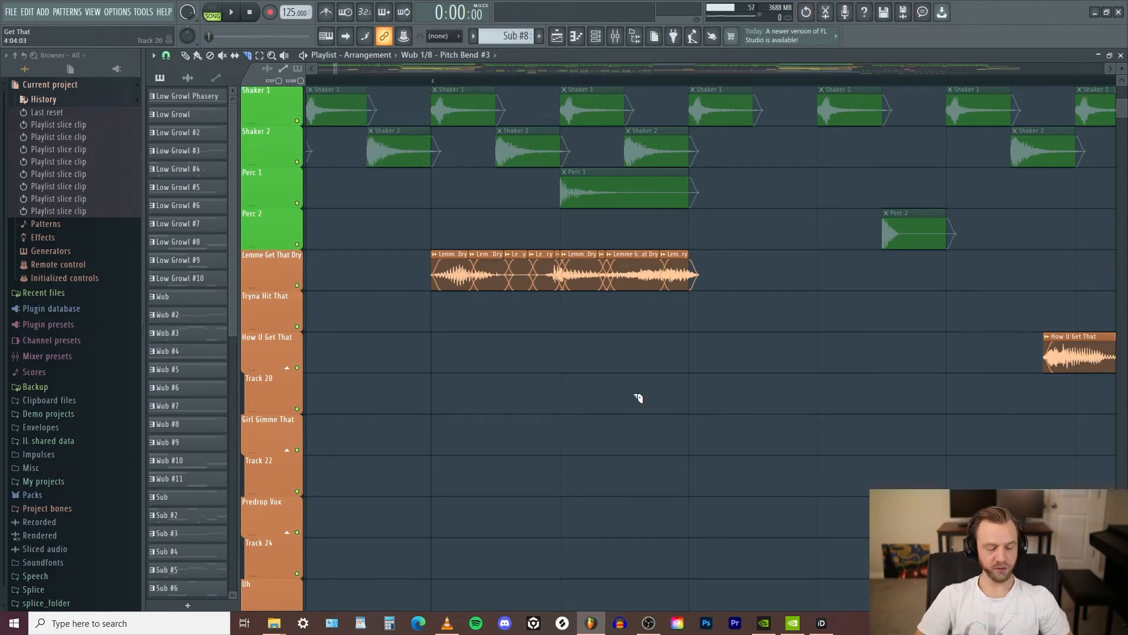
Undo every slice of the bar 4 clip step by step to restore the full Lemme Get That Dry clip
key(ctrl+z)
key(ctrl+z)
key(ctrl+z)
key(ctrl+z)
key(ctrl+z)
key(ctrl+z)
key(ctrl+z)
key(ctrl+z)
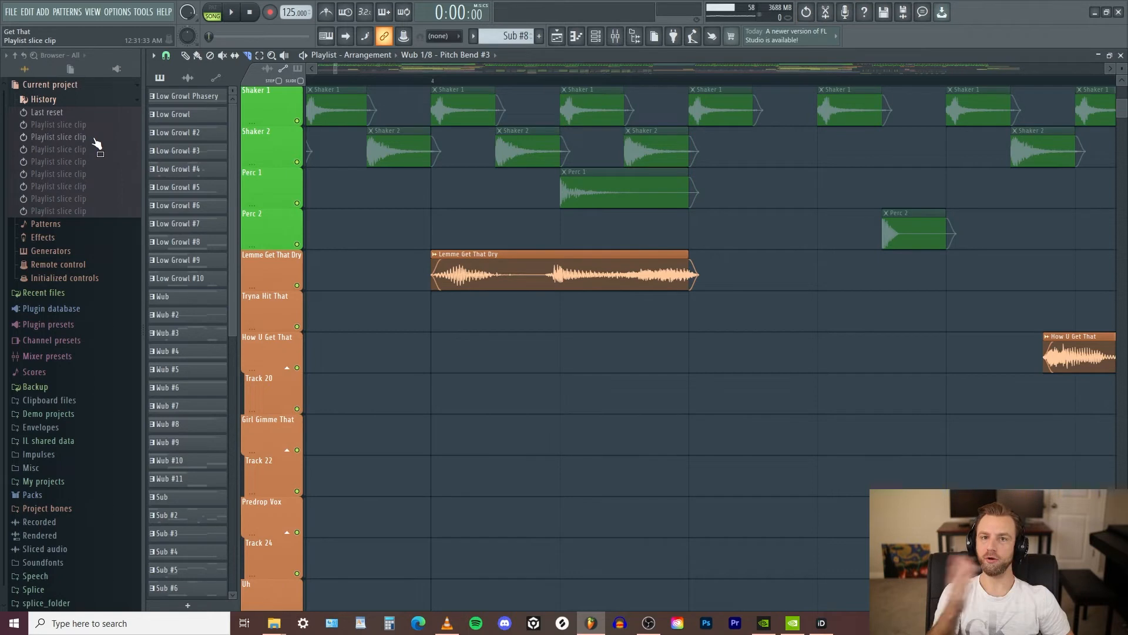
Redo all the undone slices one by one until the bar 4 clip is fully divided again
key(ctrl+shift+z)
key(ctrl+shift+z)
key(ctrl+shift+z)
key(ctrl+shift+z)
key(ctrl+shift+z)
key(ctrl+shift+z)
key(ctrl+shift+z)
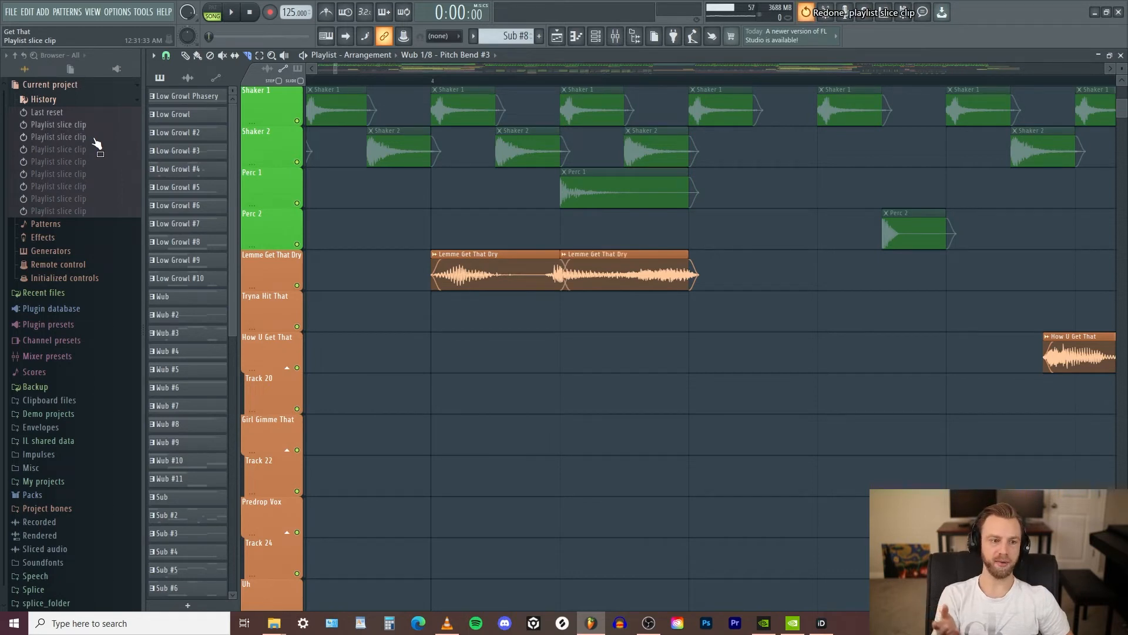
key(ctrl+shift+z)
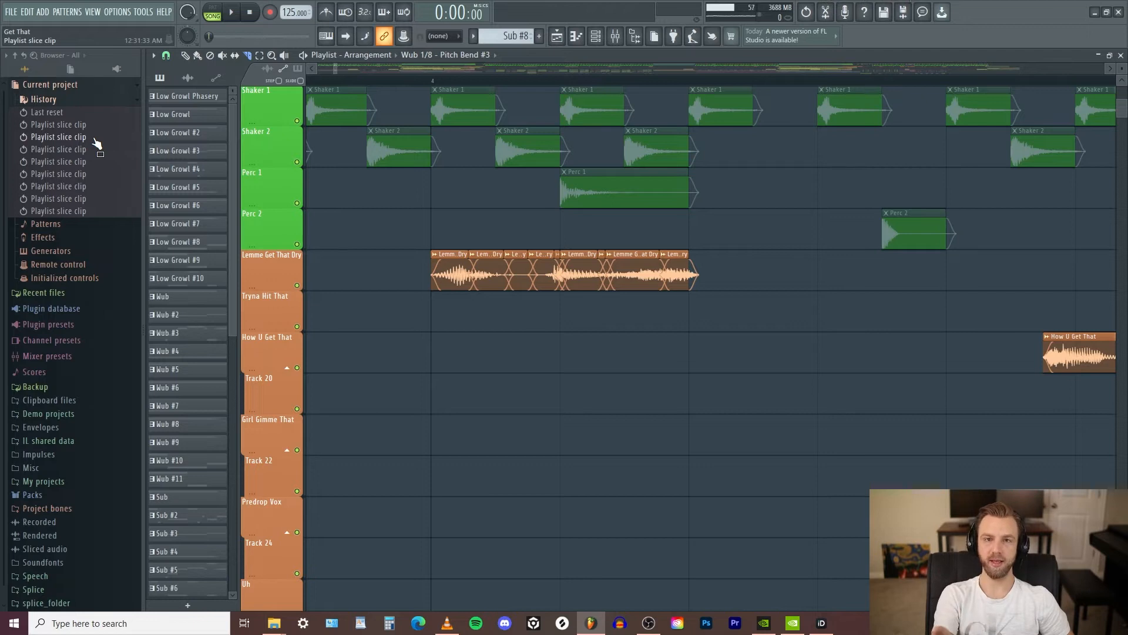
Toggle the final slice of the bar 4 clip off and on several times, leaving all slices in place
key(ctrl+z)
key(ctrl+z)
key(ctrl+z)
key(ctrl+z)
key(ctrl+z)
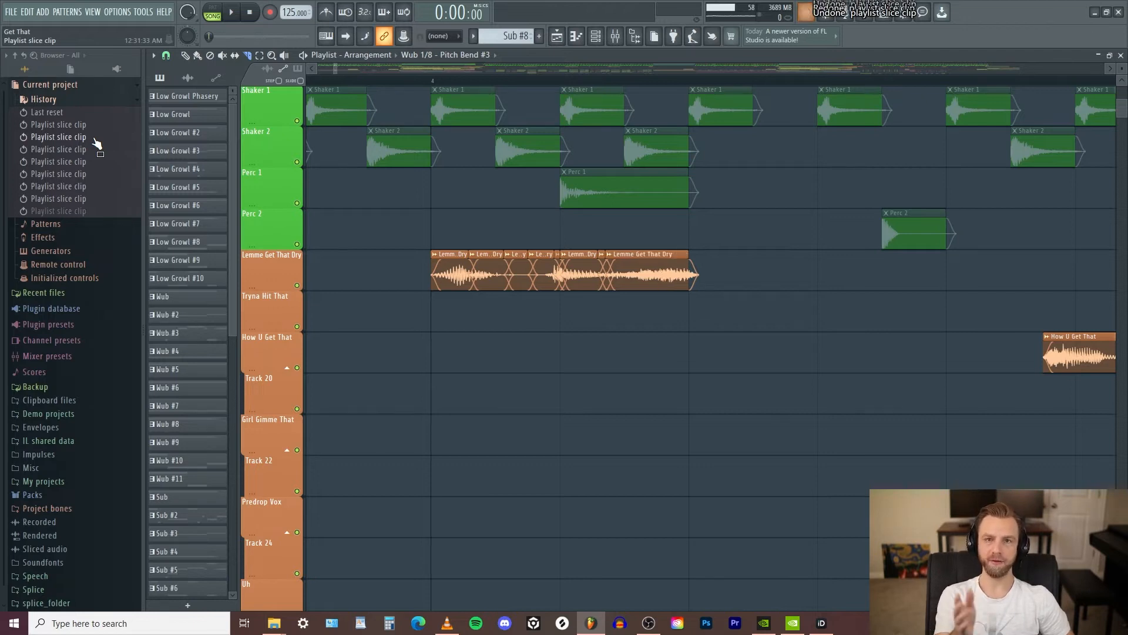
key(ctrl+shift+z)
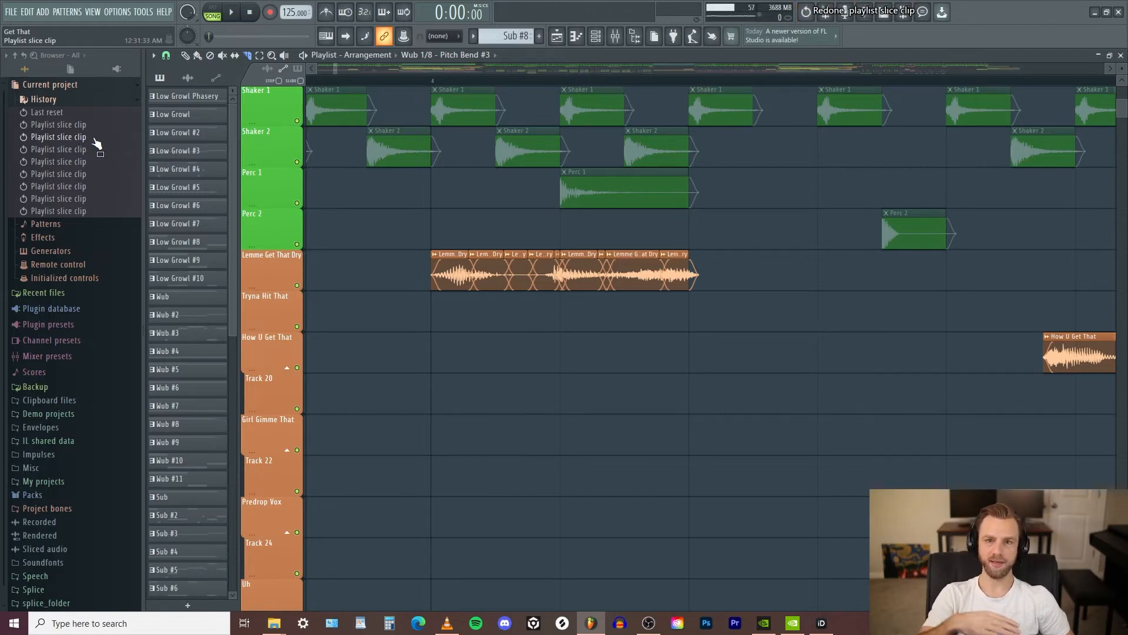
key(ctrl+z)
key(ctrl+z)
key(ctrl+z)
key(ctrl+z)
Select all pieces of the sliced clip, and use the Select tool to marquee the two full Lemme Get That Dry clips
drag(713, 269, 425, 274)
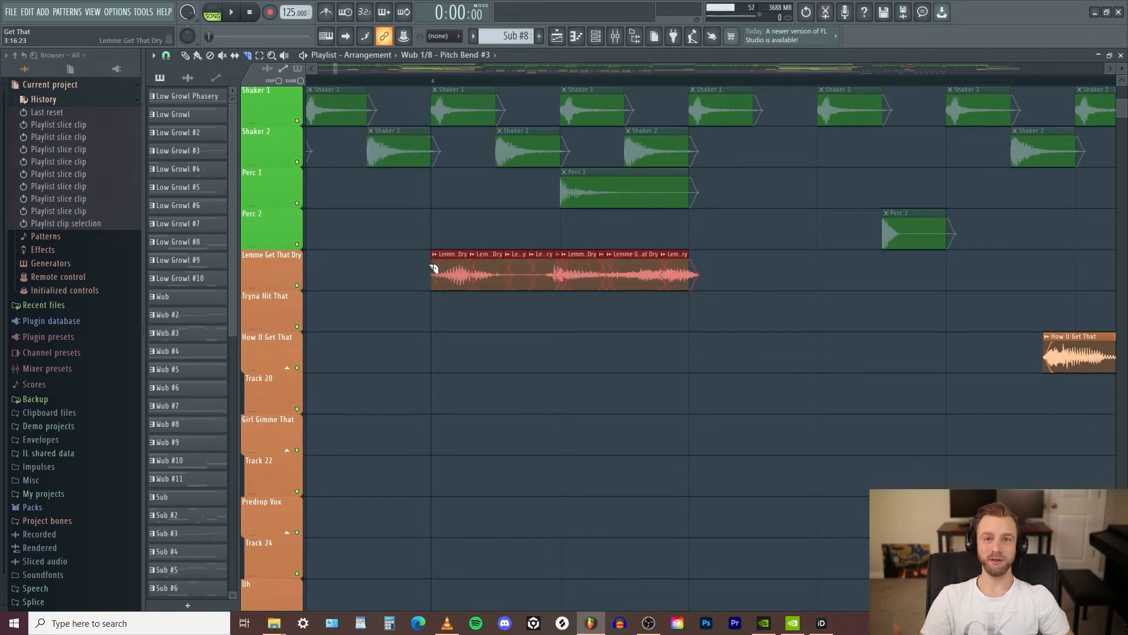
click(260, 55)
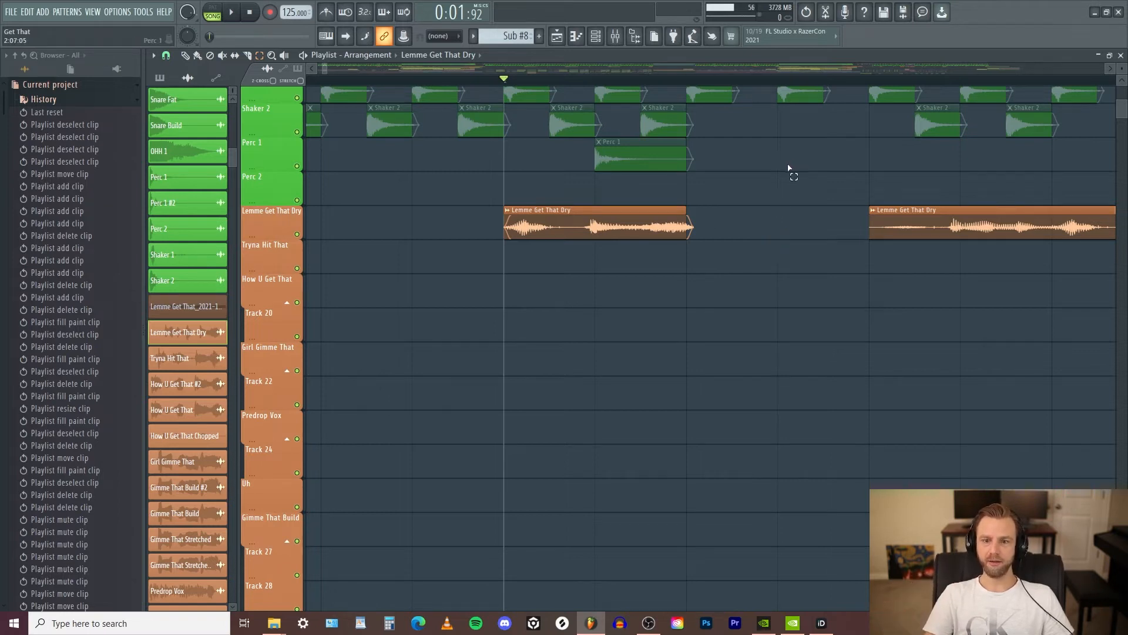
drag(758, 196, 456, 285)
drag(860, 252, 936, 186)
Marquee a large area spanning the OHH 1, automation, shaker, percussion and vocal clips, and clear the selection
scroll(778, 178, up, 7)
drag(808, 391, 312, 206)
drag(964, 138, 368, 537)
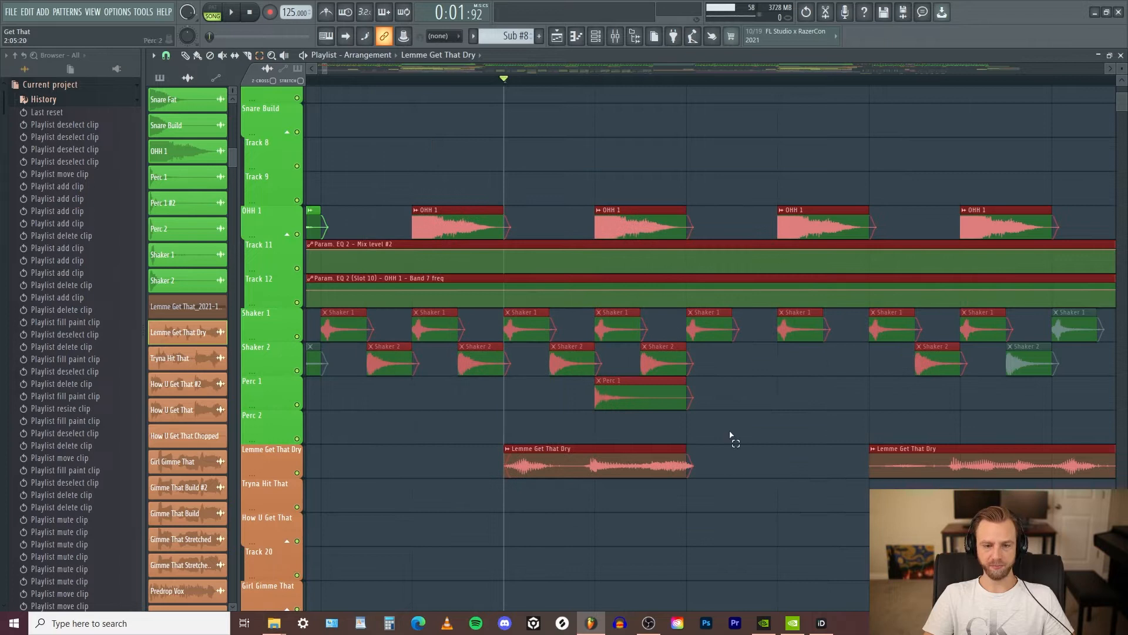
click(773, 404)
With the Draw tool active, marquee the clips around bar 2 from several directions, and clear the selection
scroll(761, 376, down, 3)
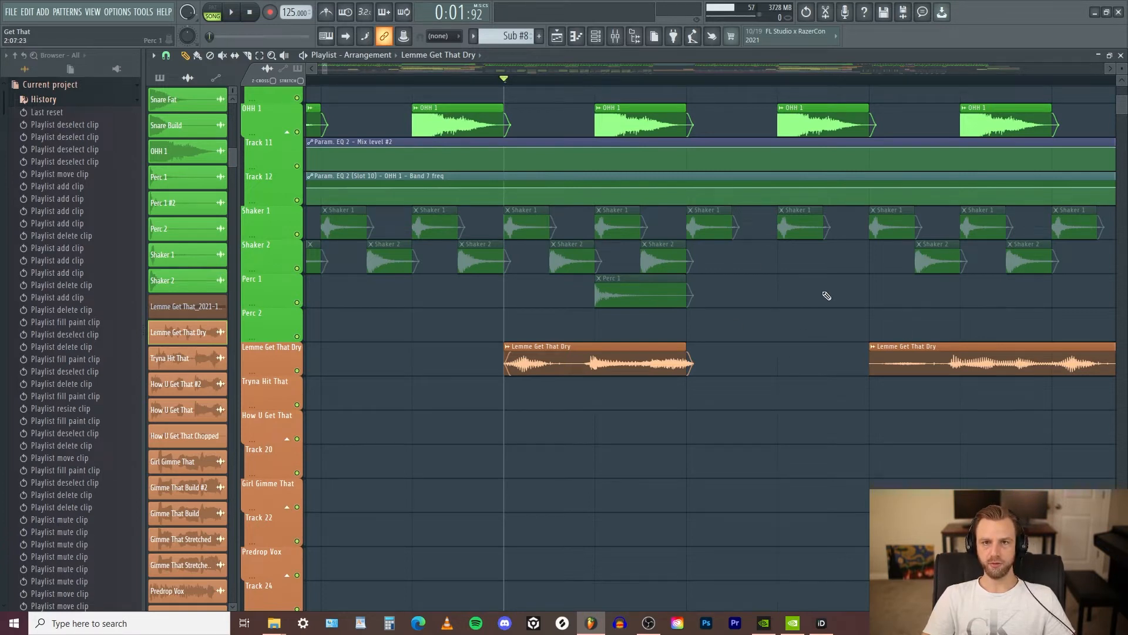
drag(822, 409, 416, 105)
drag(407, 409, 741, 152)
drag(814, 409, 439, 137)
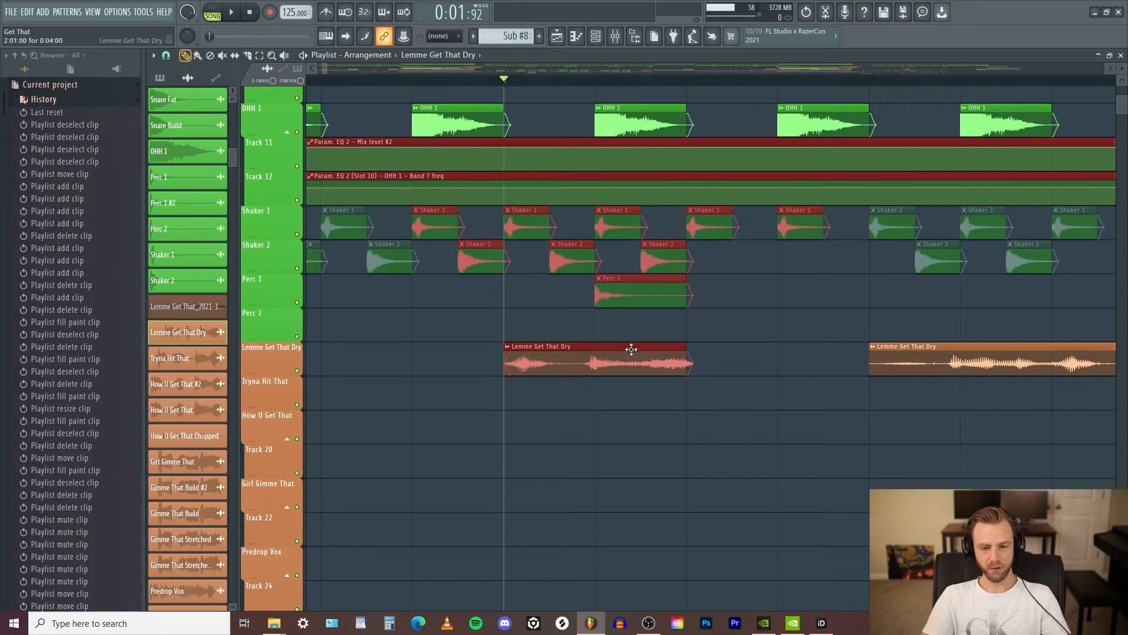
drag(813, 408, 405, 111)
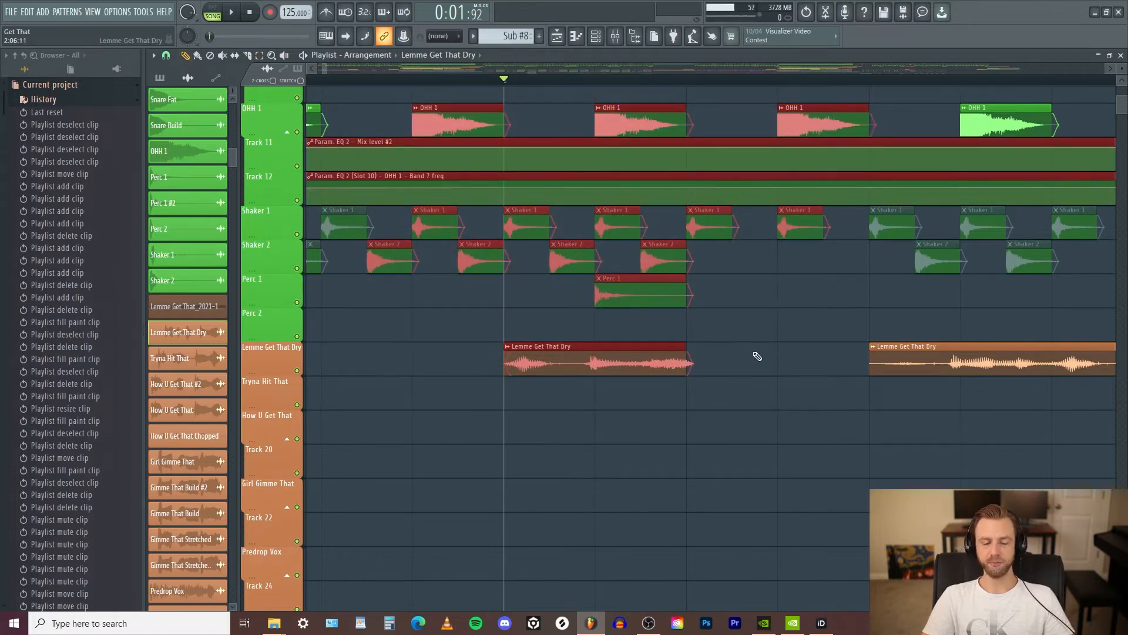
click(776, 360)
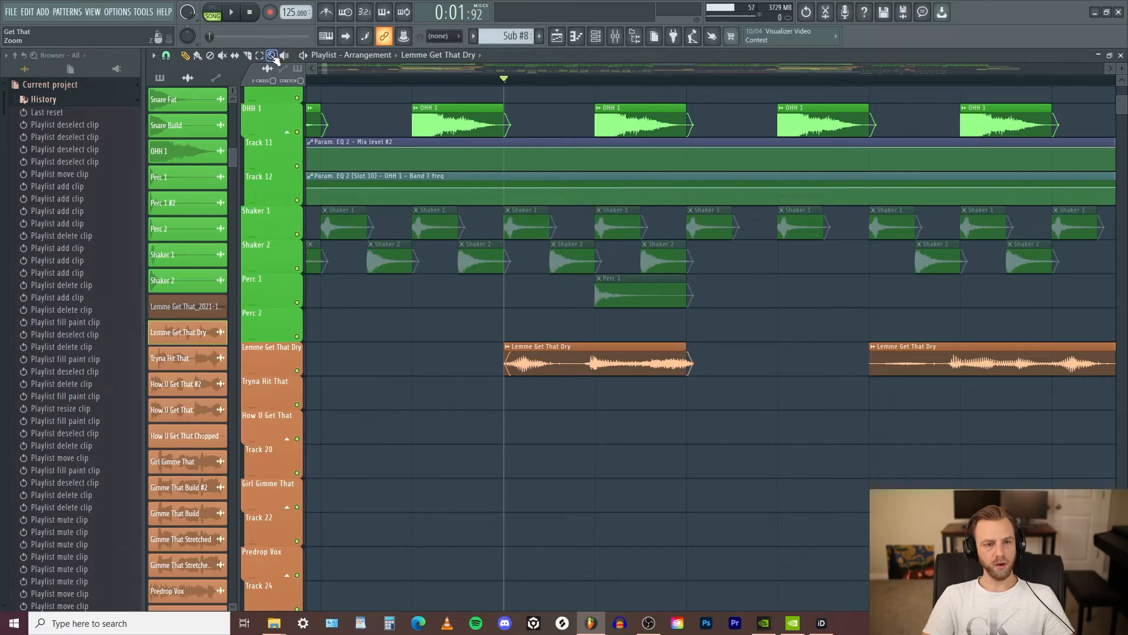
Use the Zoom tool to frame the bar 2 Lemme Get That Dry clip and other playlist areas, zooming back out after each
drag(700, 341, 476, 397)
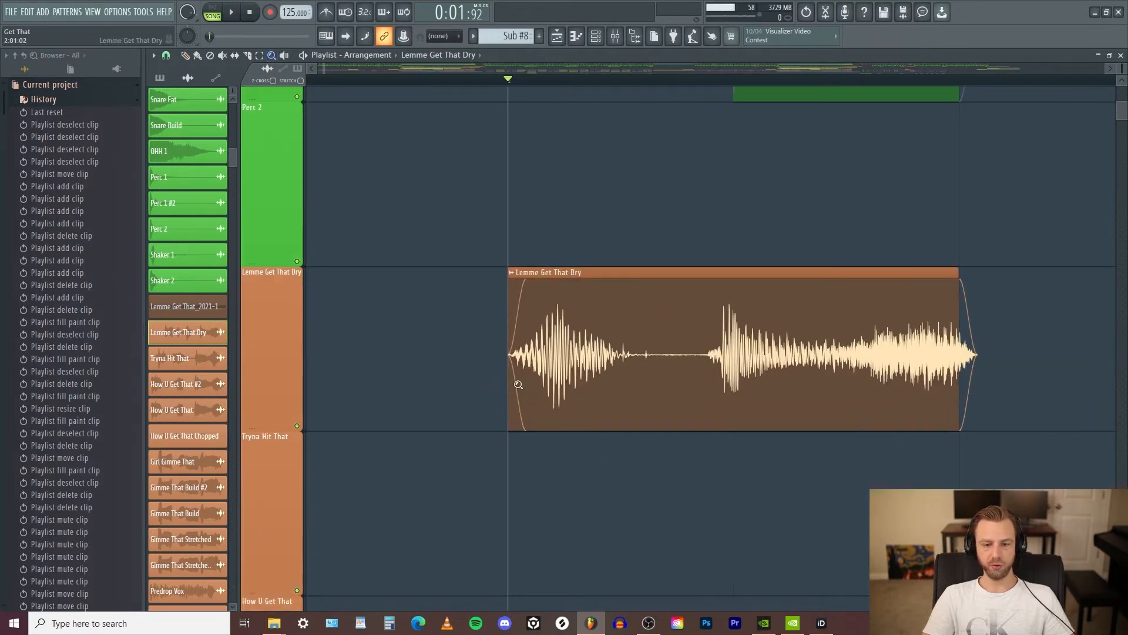
right_click(791, 426)
drag(404, 175, 494, 563)
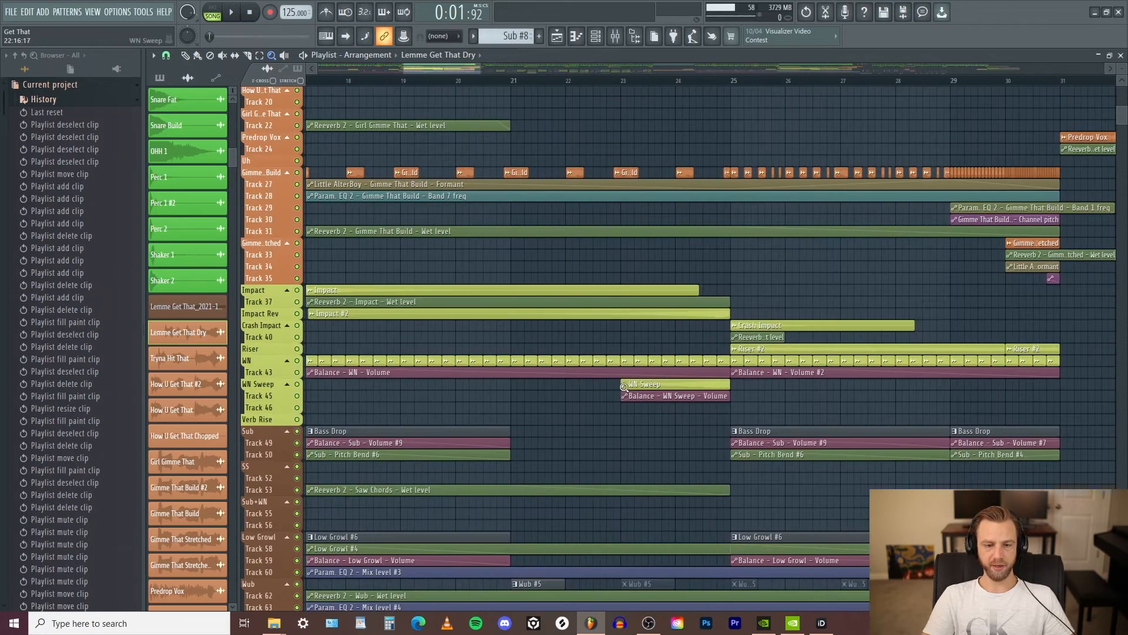
right_click(500, 450)
drag(502, 230, 874, 388)
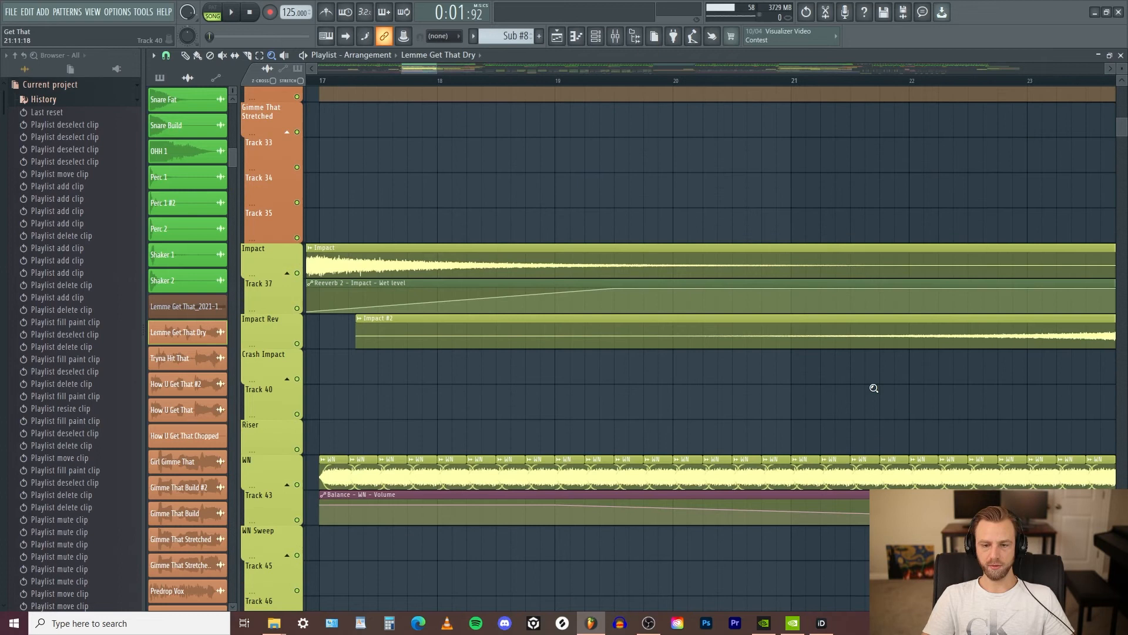
right_click(698, 416)
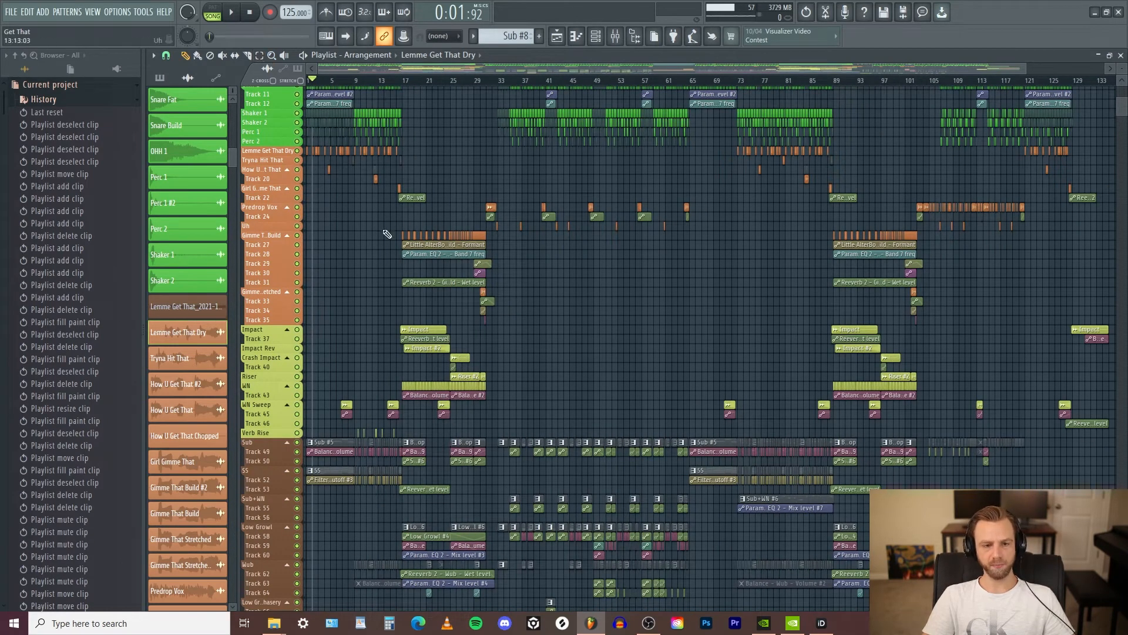
With the Draw tool active, zoom to the Gimme That Build clips from bar 17, and closely onto the piece at bar 24
drag(392, 214, 504, 282)
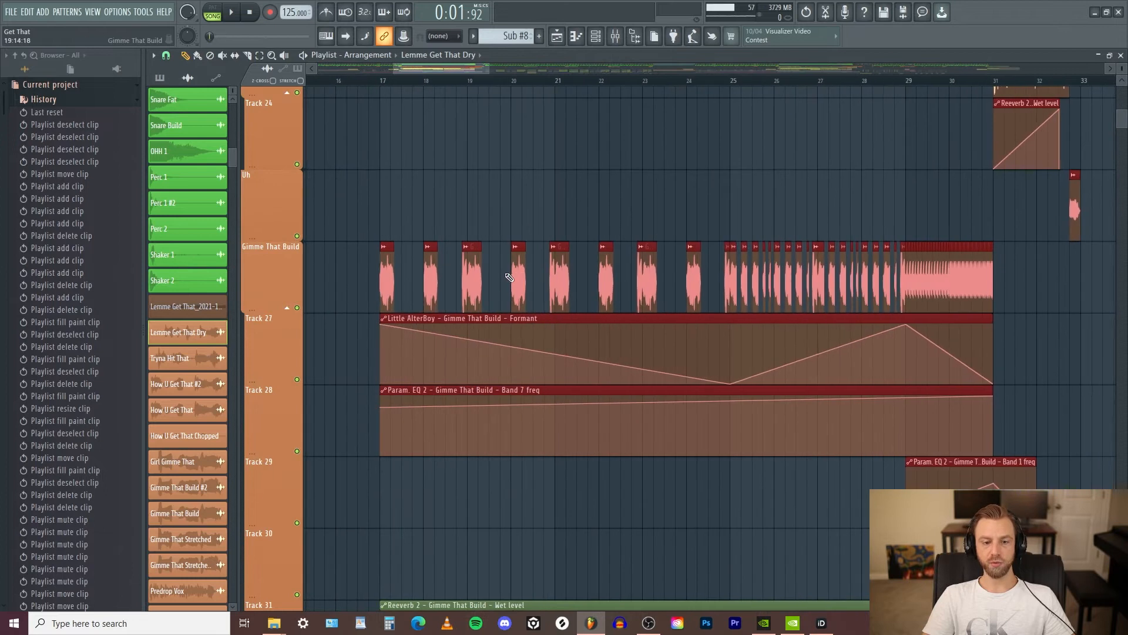
click(586, 227)
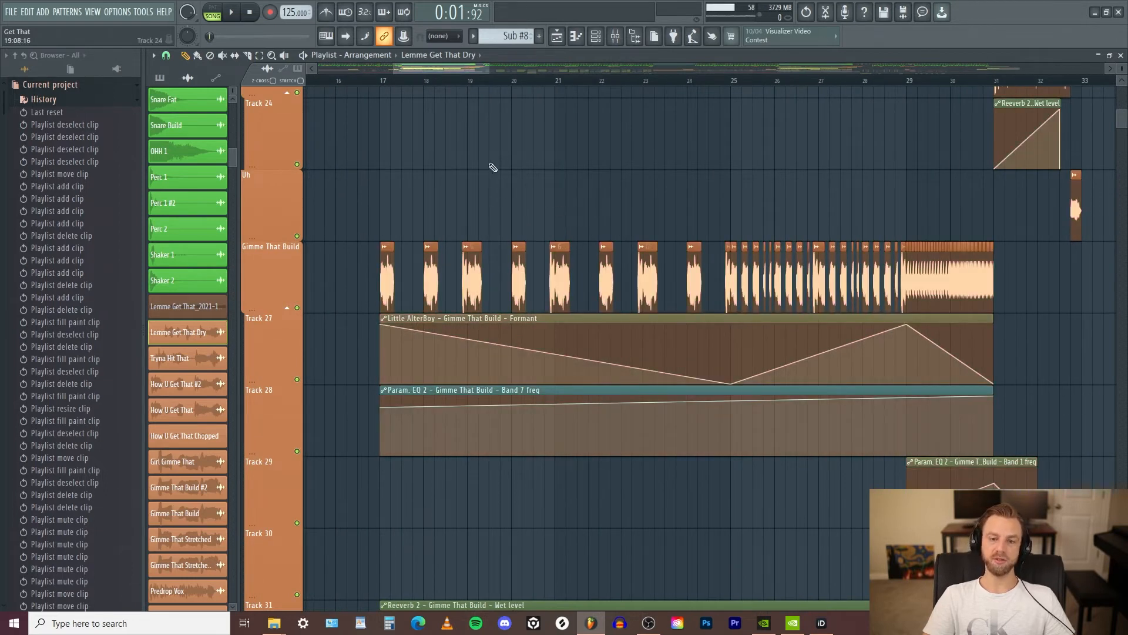
drag(411, 176, 985, 384)
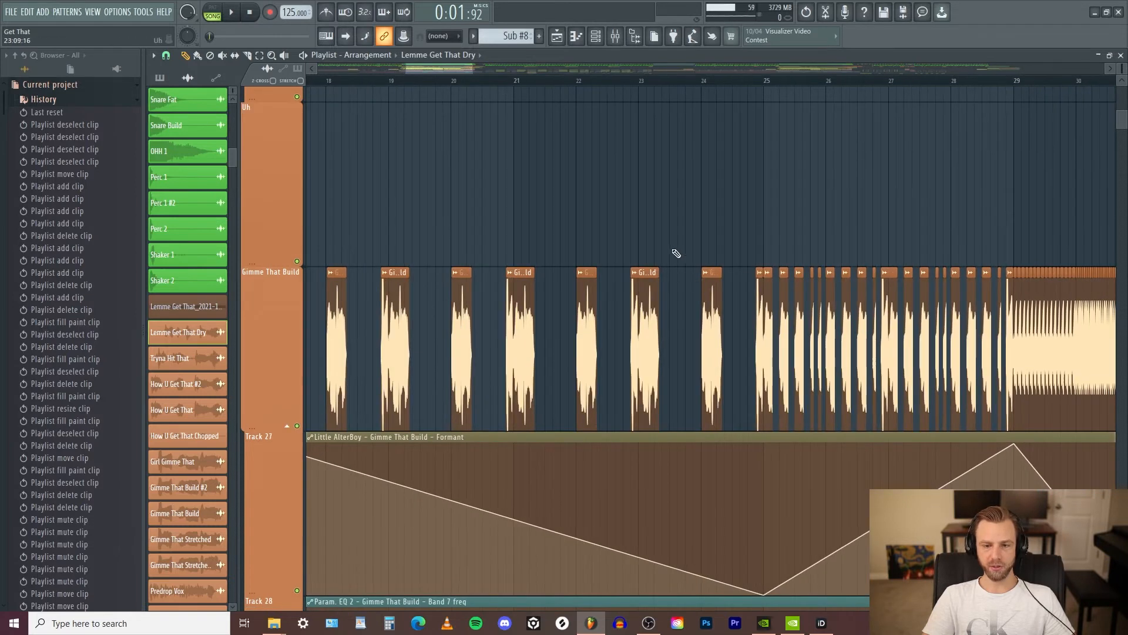
drag(496, 177, 923, 348)
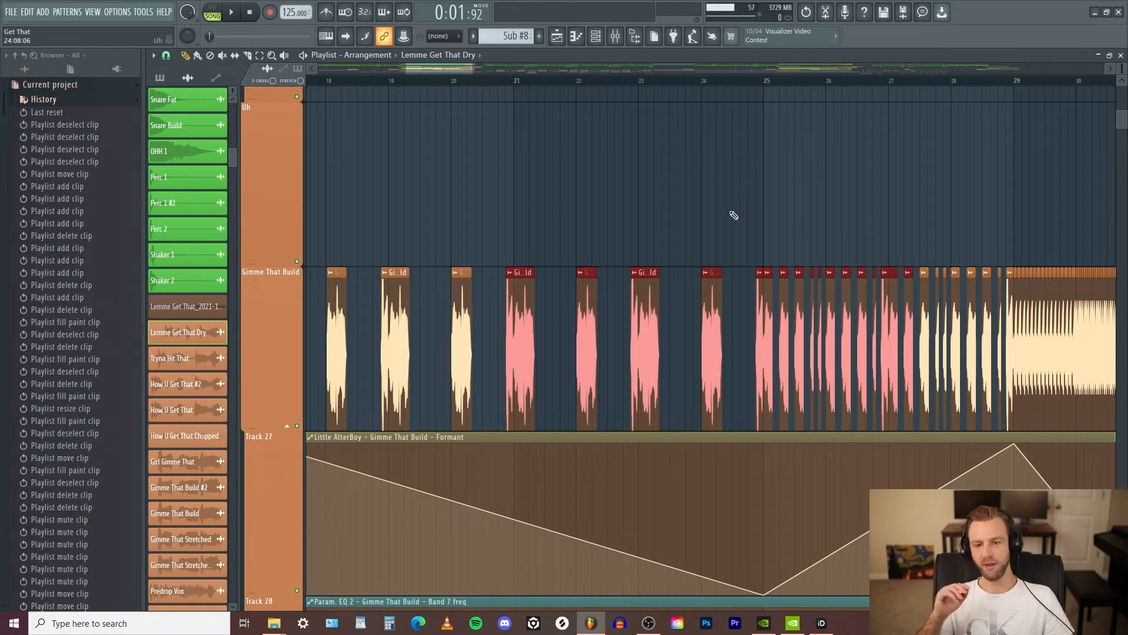
drag(676, 247, 754, 392)
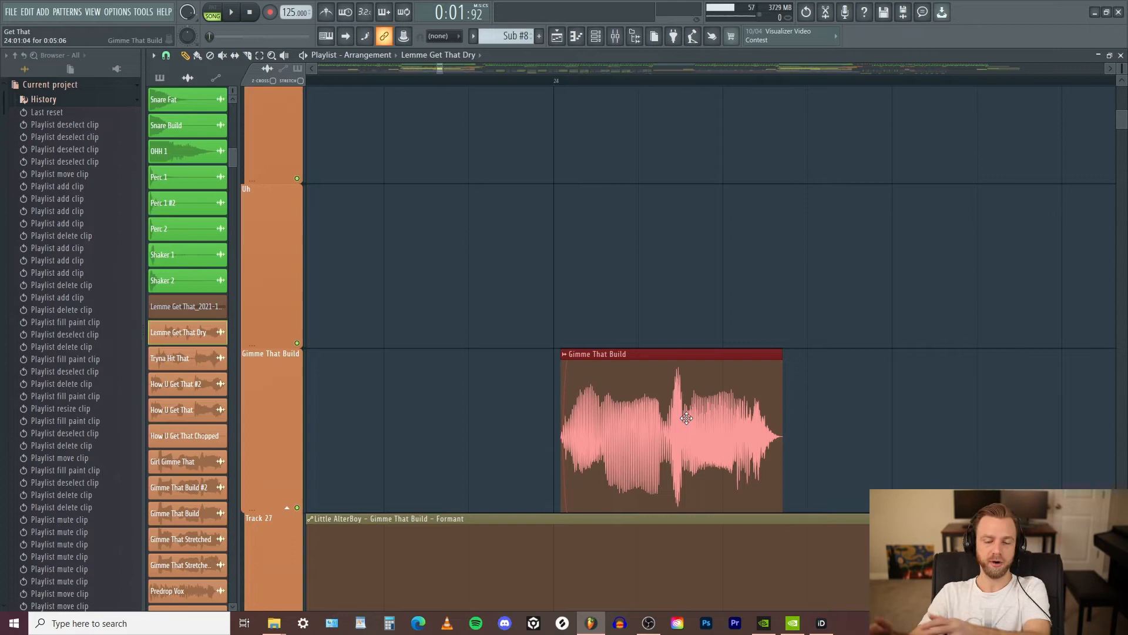
Return to the whole arrangement, frame the second Gimme That Build section from bar 89, and zoom back near bar 17
ctrl+right_click(747, 254)
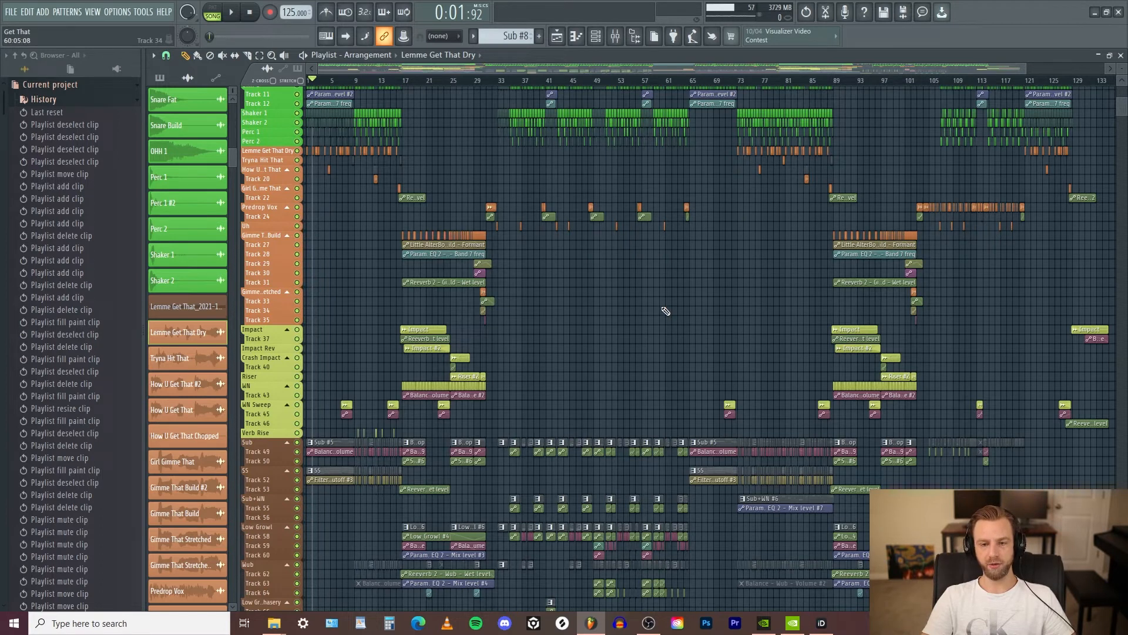
drag(830, 215, 923, 269)
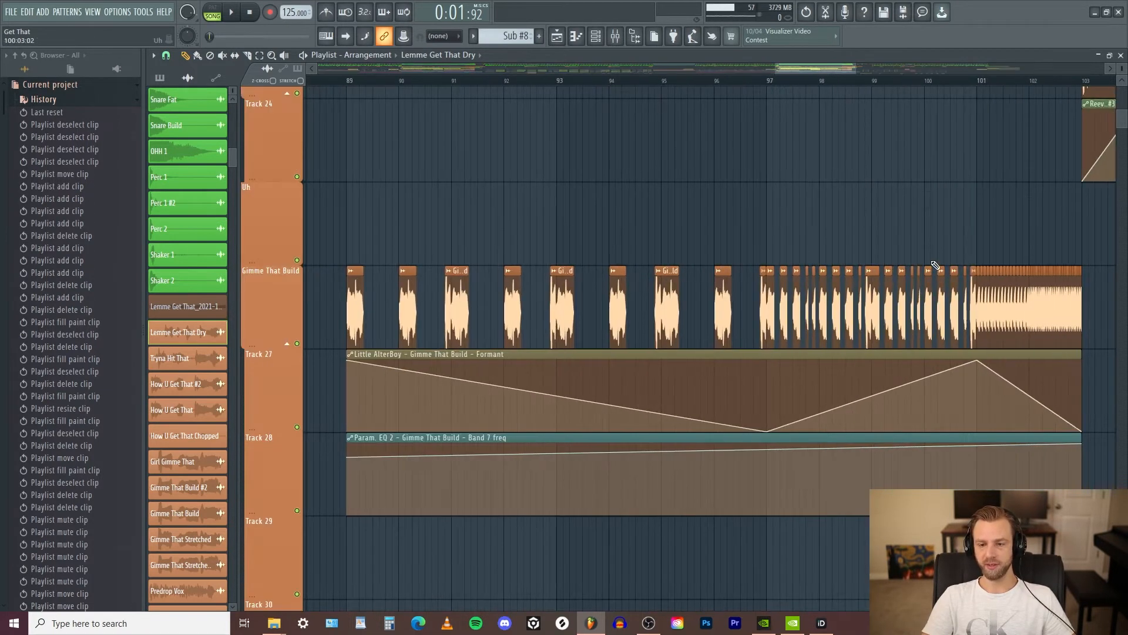
ctrl+right_click(761, 233)
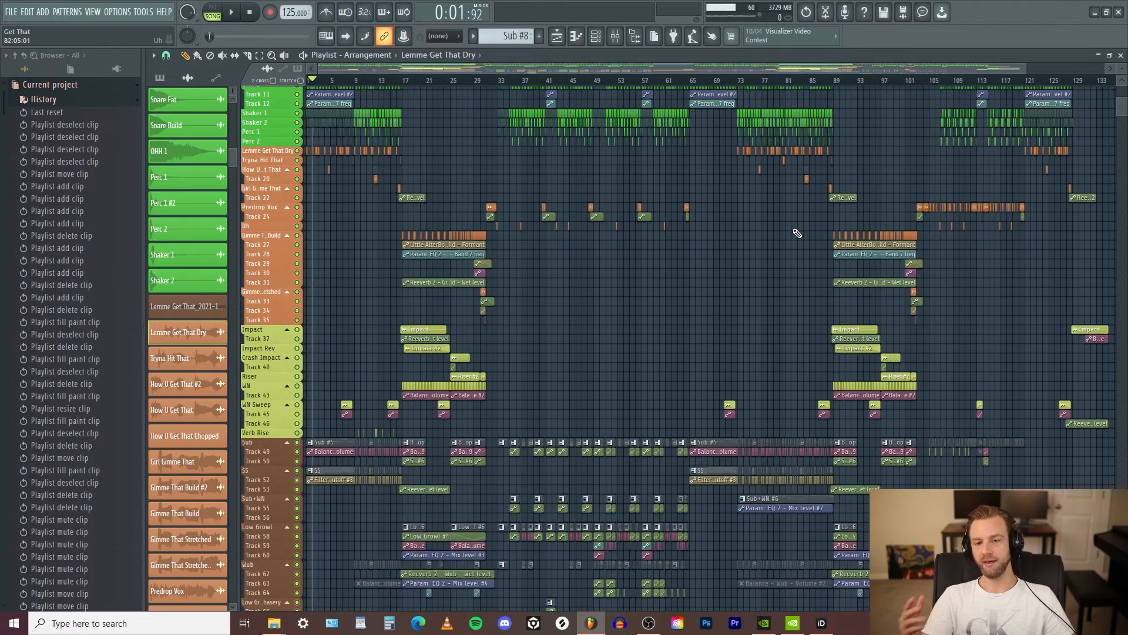
drag(393, 222, 429, 275)
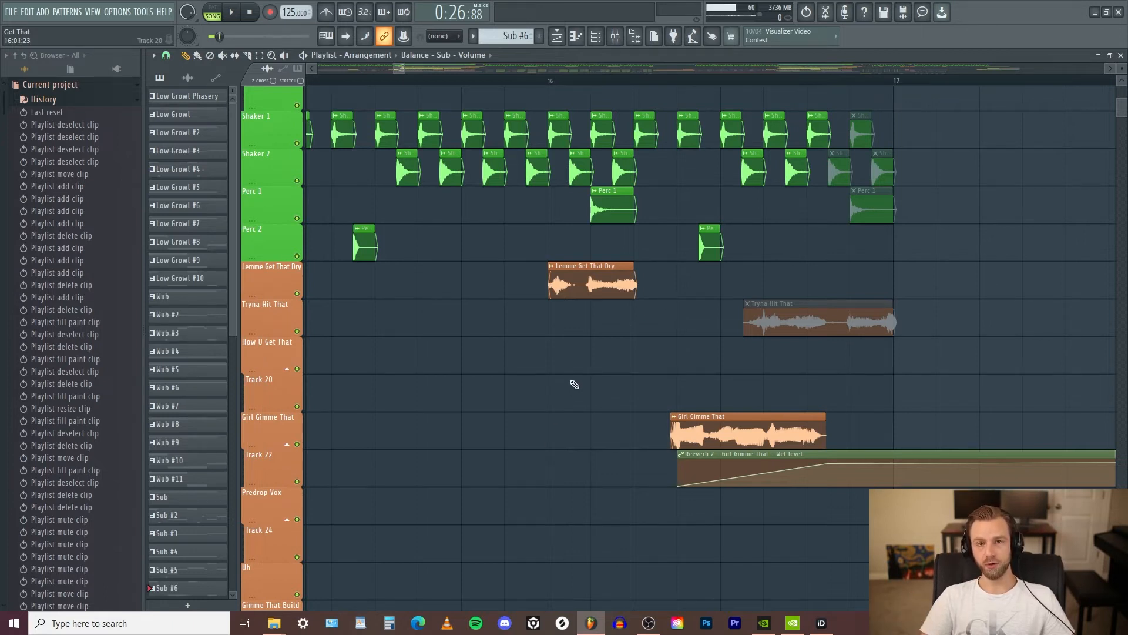
Zoom the playlist in and out around bar 16, first along the timeline and also in track height
scroll(577, 335, down, 5)
scroll(587, 341, up, 6)
scroll(599, 335, down, 4)
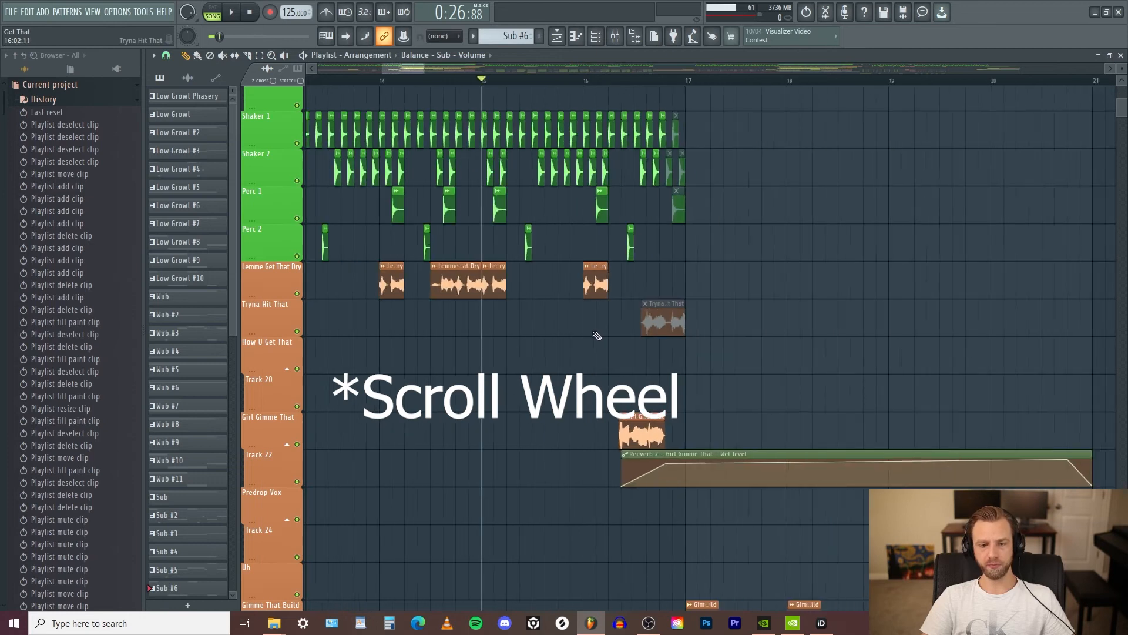
scroll(599, 335, up, 5)
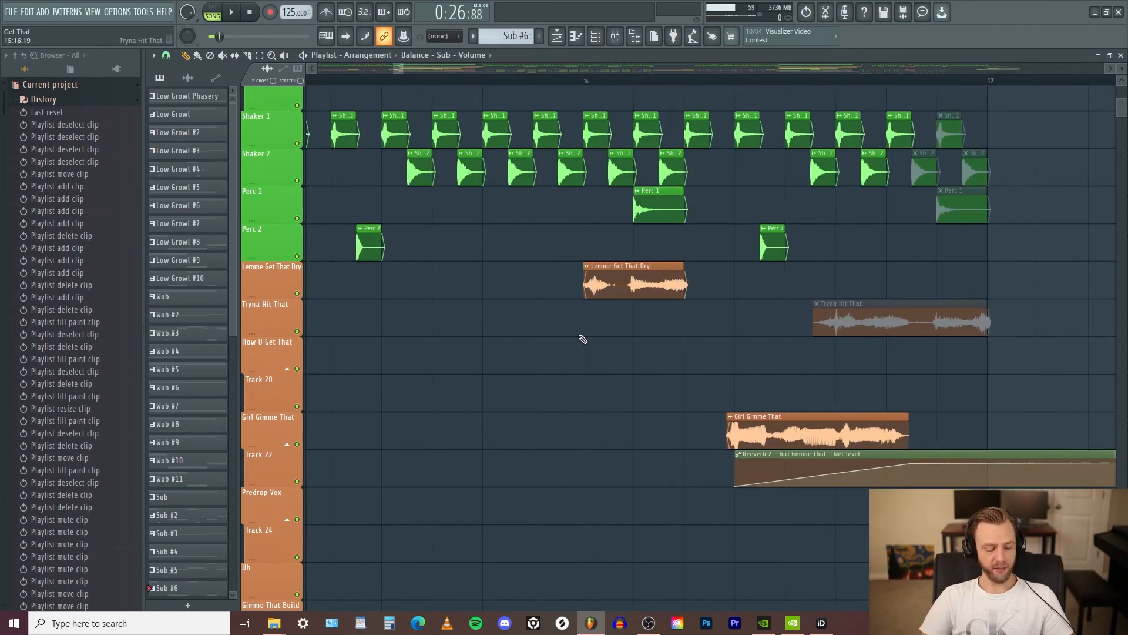
scroll(638, 310, up, 3)
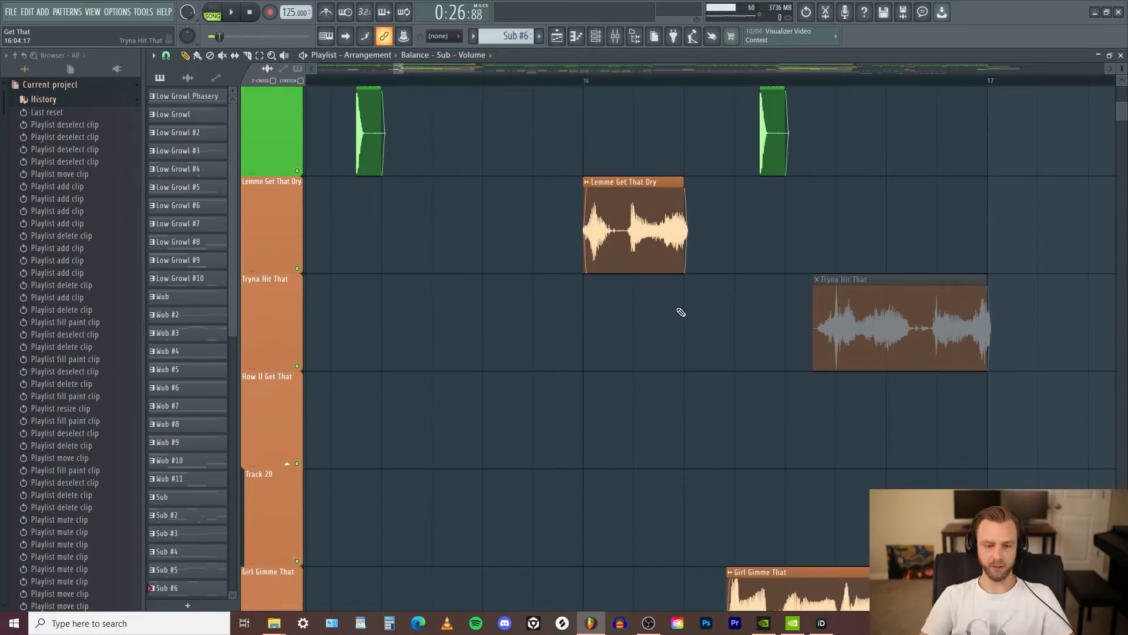
scroll(678, 315, down, 3)
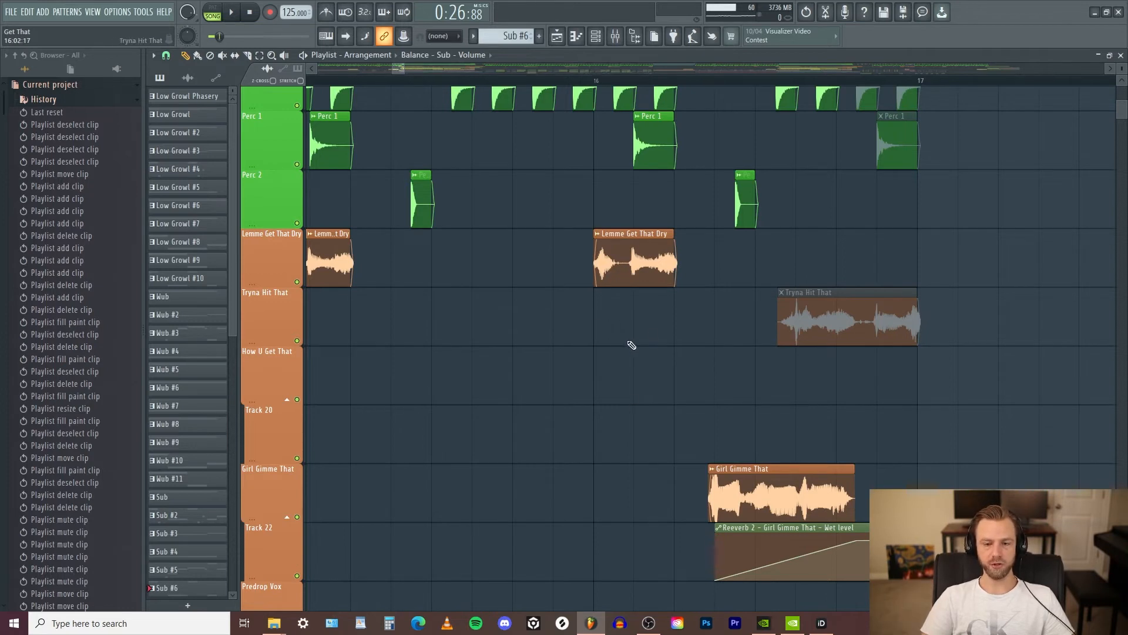
Pan the playlist around bars 15 and 16, then zoom out to the whole arrangement
drag(608, 333, 662, 252)
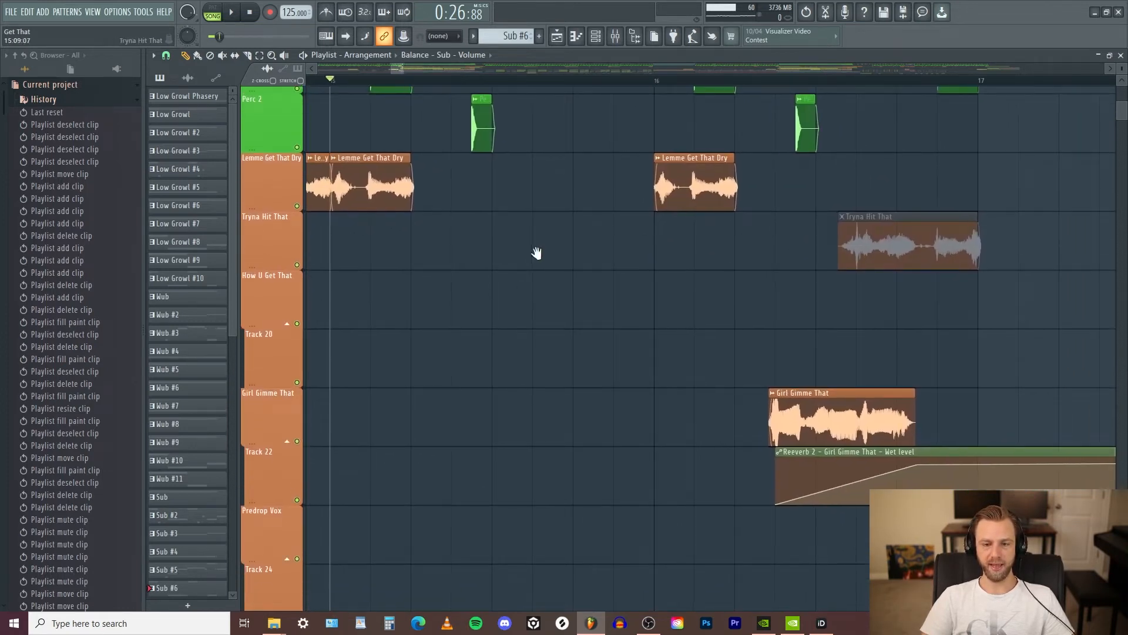
drag(496, 255, 1016, 304)
scroll(423, 315, down, 3)
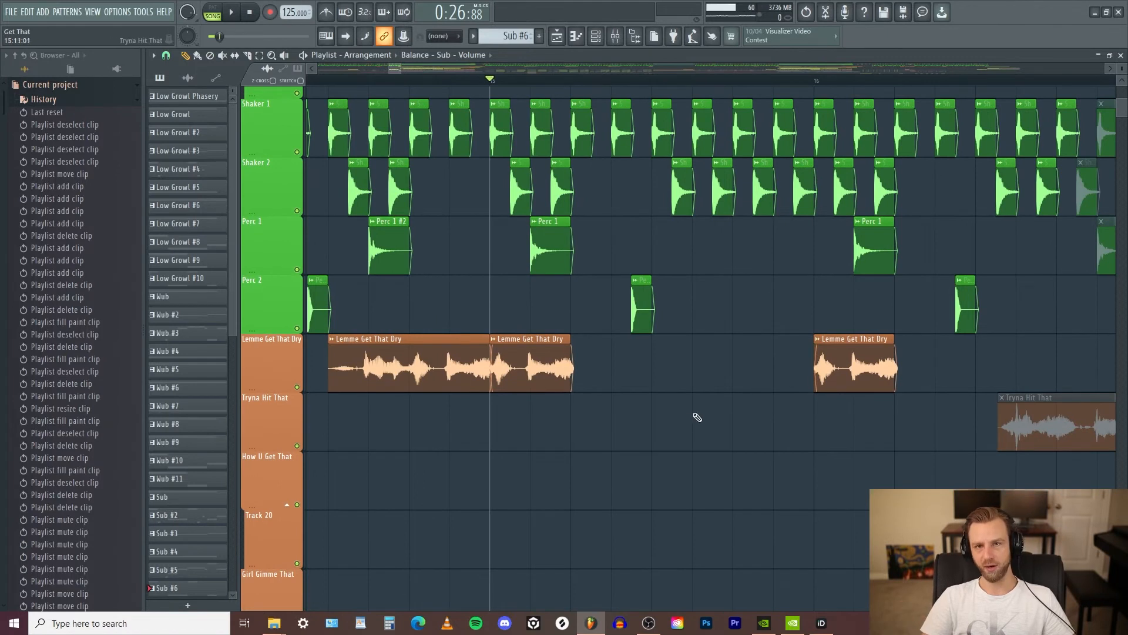
scroll(705, 394, down, 5)
scroll(700, 406, down, 1)
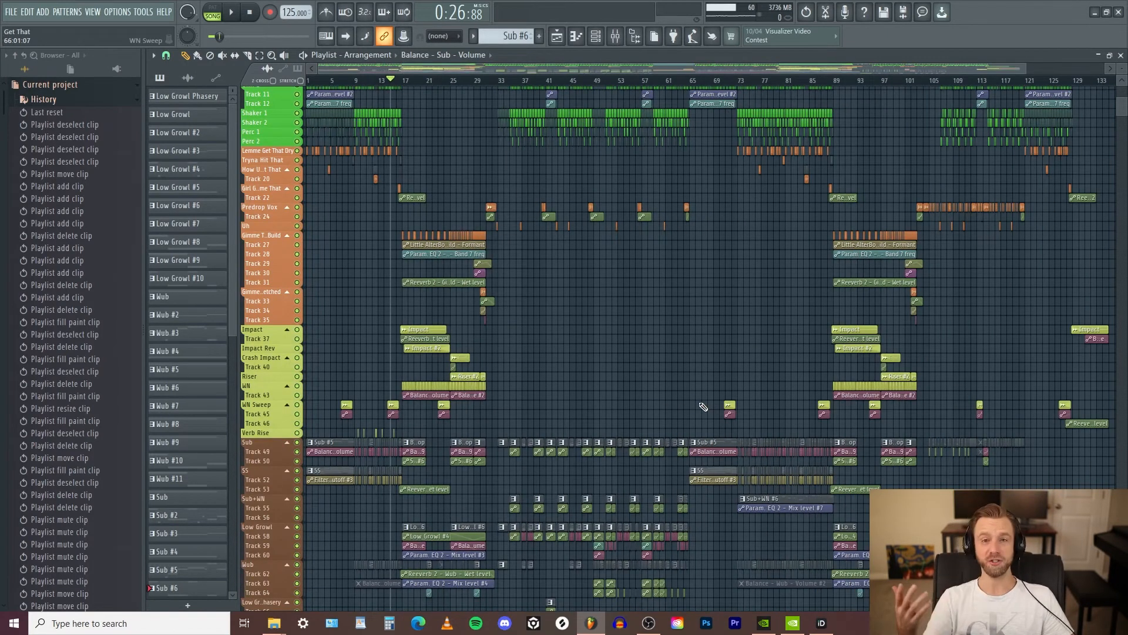
Zoom into the Lemme Get That Dry track near bar 15 and pan the playlist back past bar 9
scroll(414, 306, up, 4)
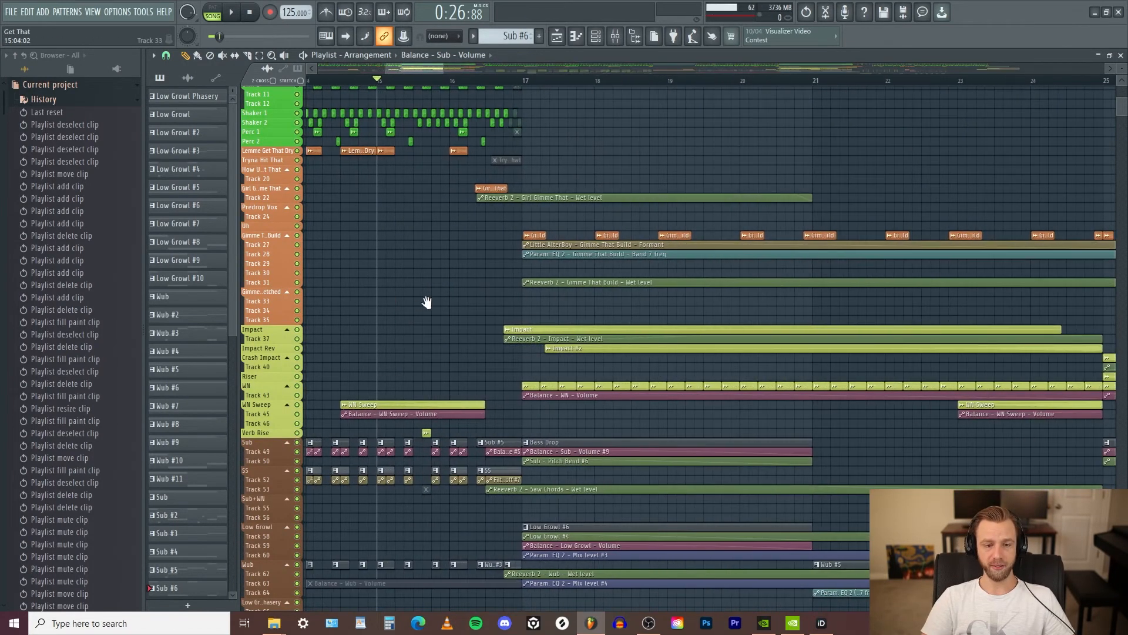
scroll(425, 302, up, 5)
scroll(717, 282, up, 2)
scroll(750, 294, up, 5)
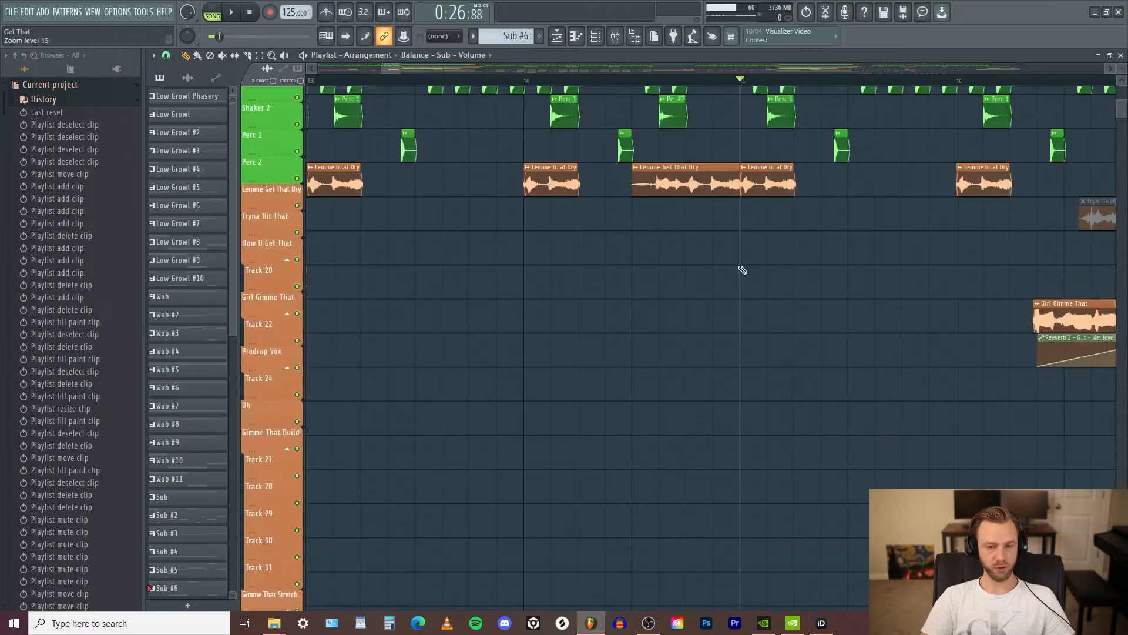
drag(590, 383, 665, 373)
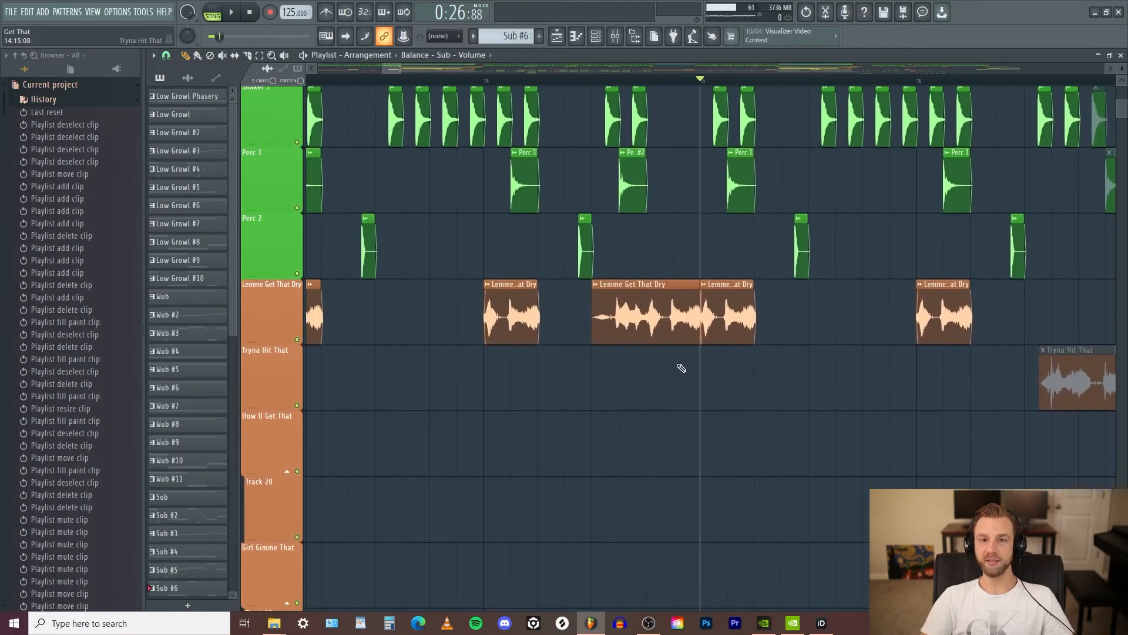
drag(670, 372, 589, 317)
drag(515, 317, 851, 365)
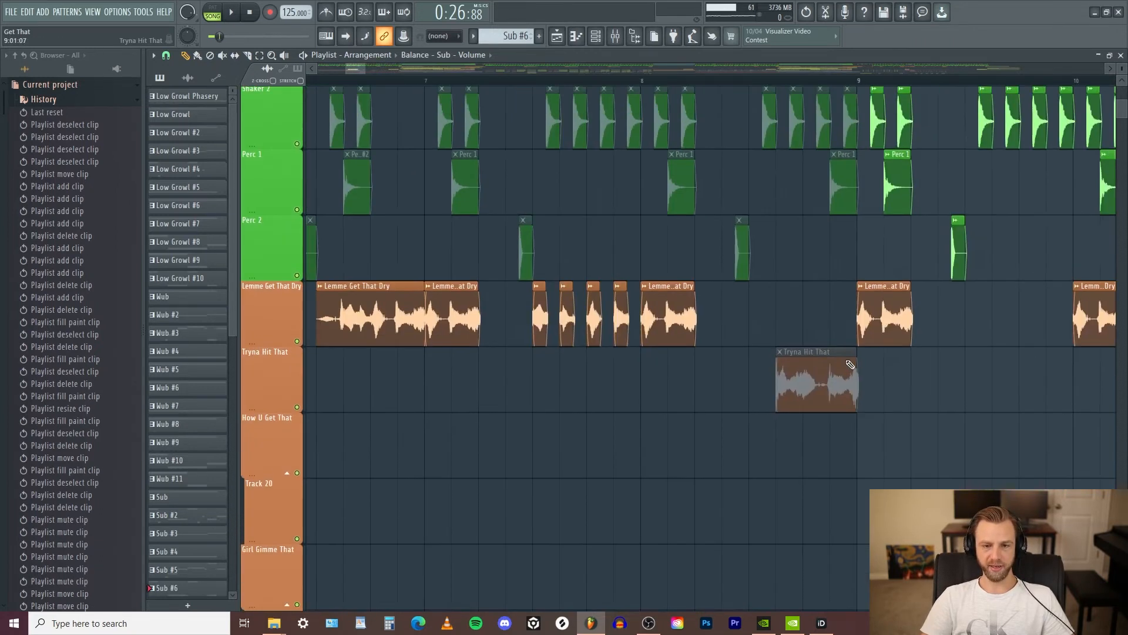
drag(588, 376, 968, 294)
drag(547, 355, 927, 254)
drag(685, 242, 691, 206)
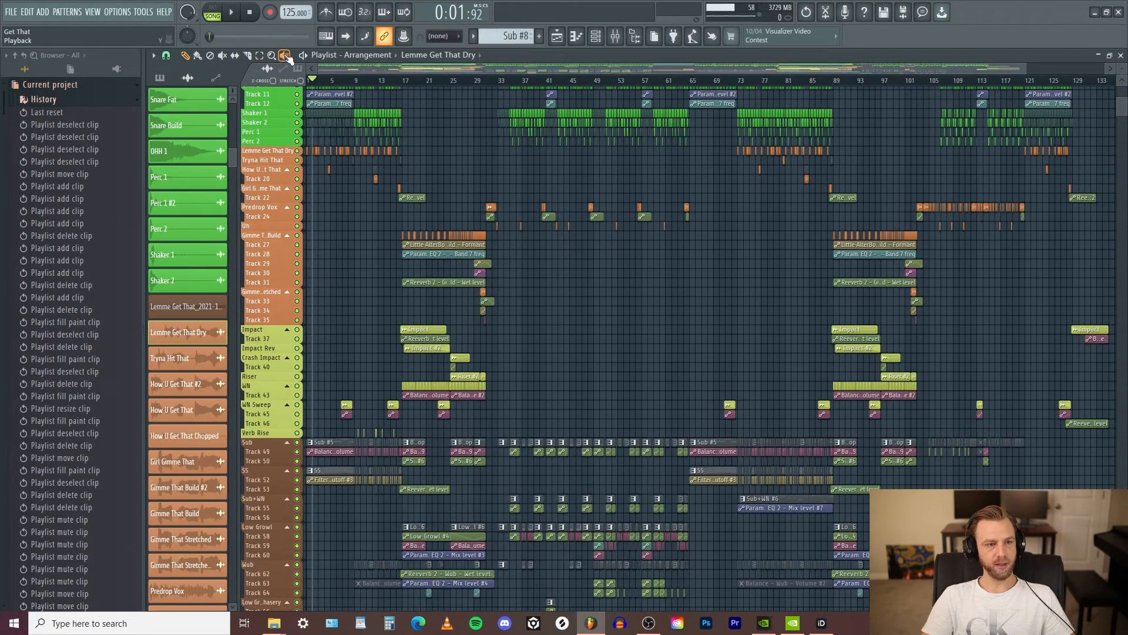
Set the playhead near bar 15 and audition the Lemme Get That Dry, WN Sweep, Girl Gimme That and Tryna Hit That clips with the Playback tool
drag(380, 82, 392, 83)
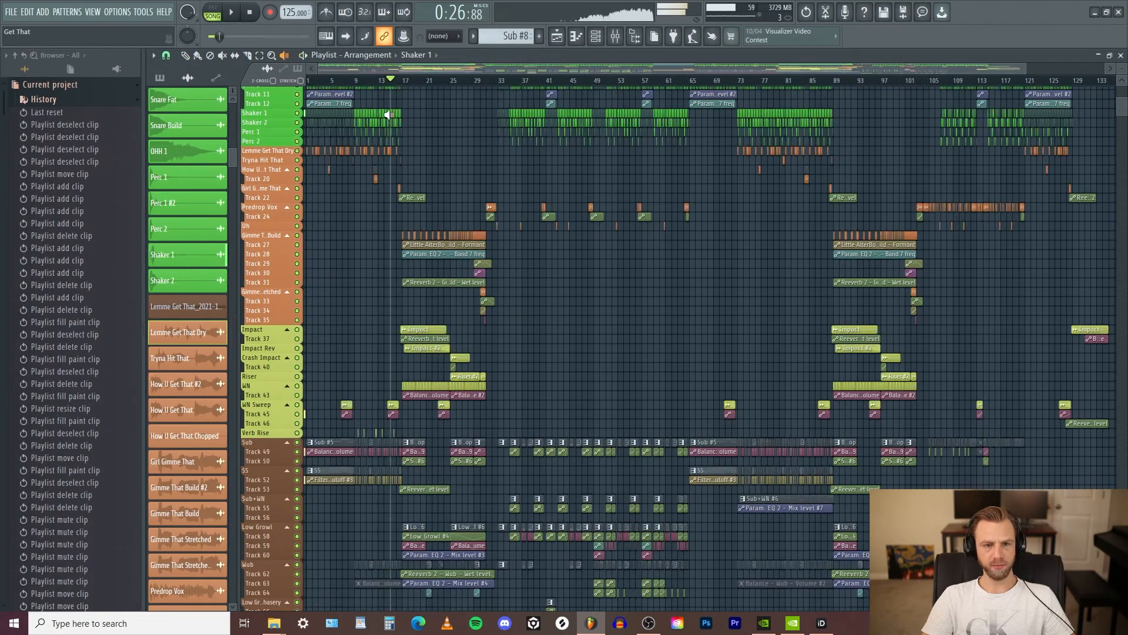
scroll(384, 130, up, 2)
key(space)
scroll(701, 157, up, 4)
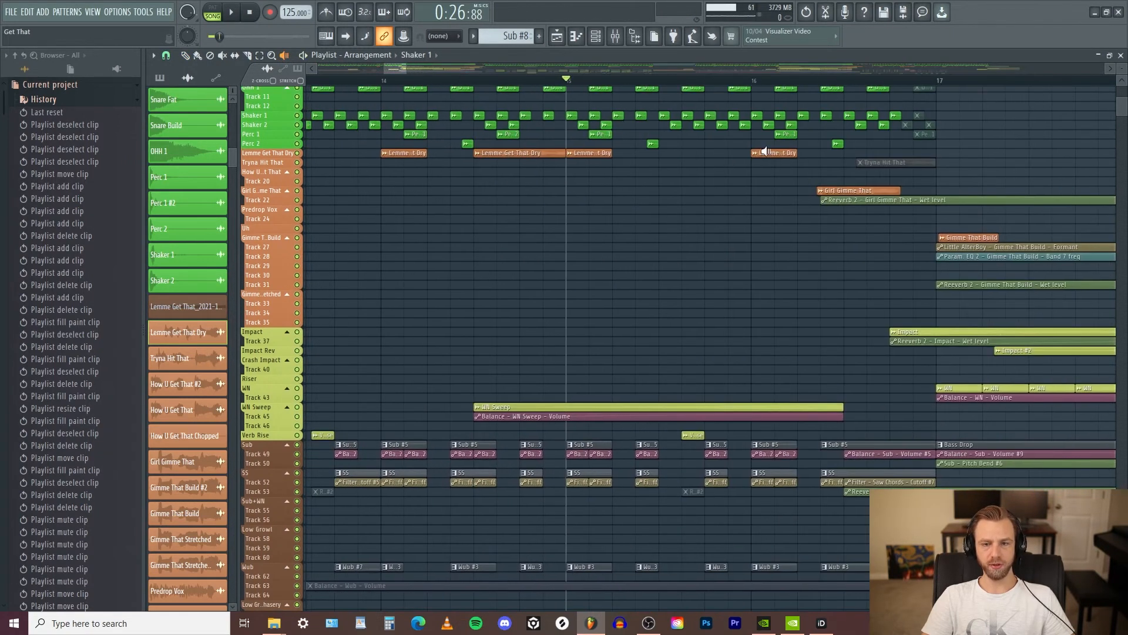
click(768, 152)
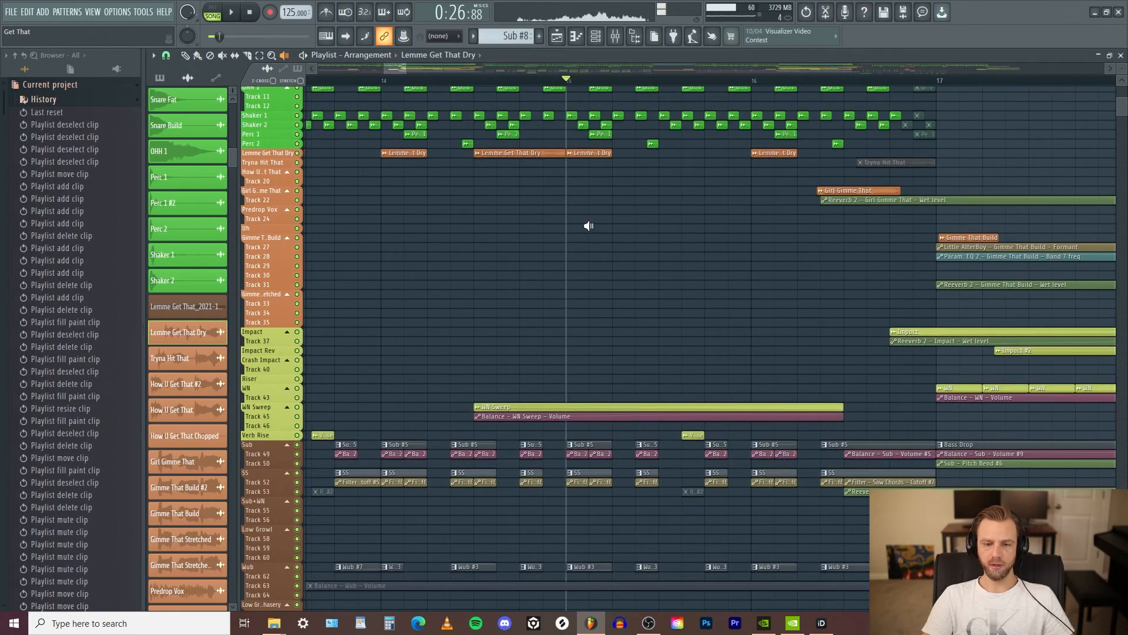
click(590, 407)
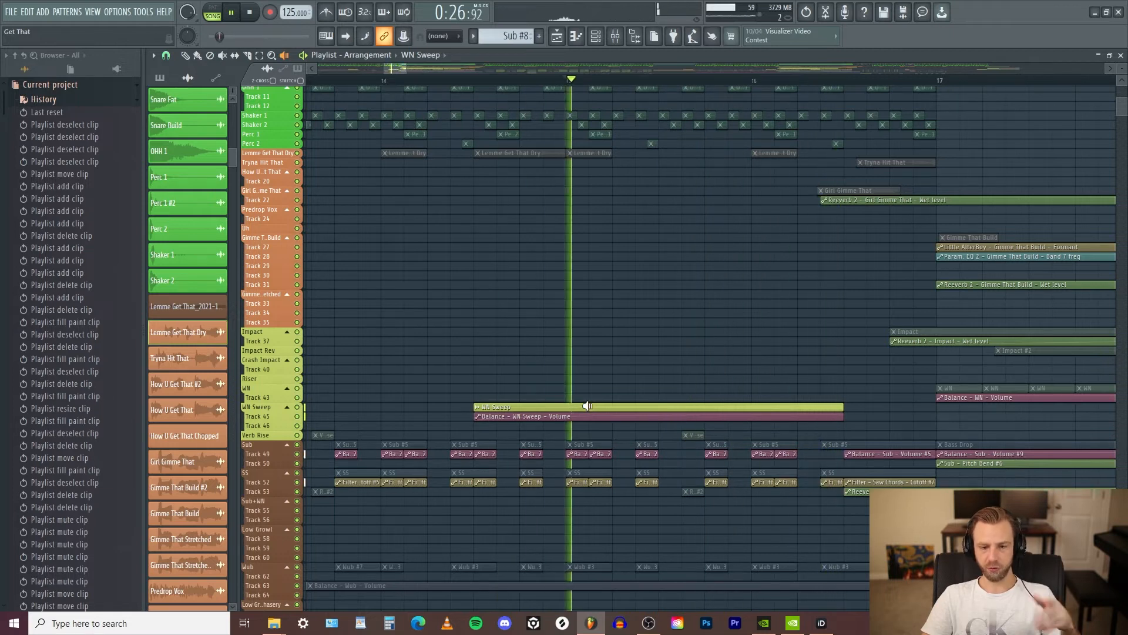
click(872, 189)
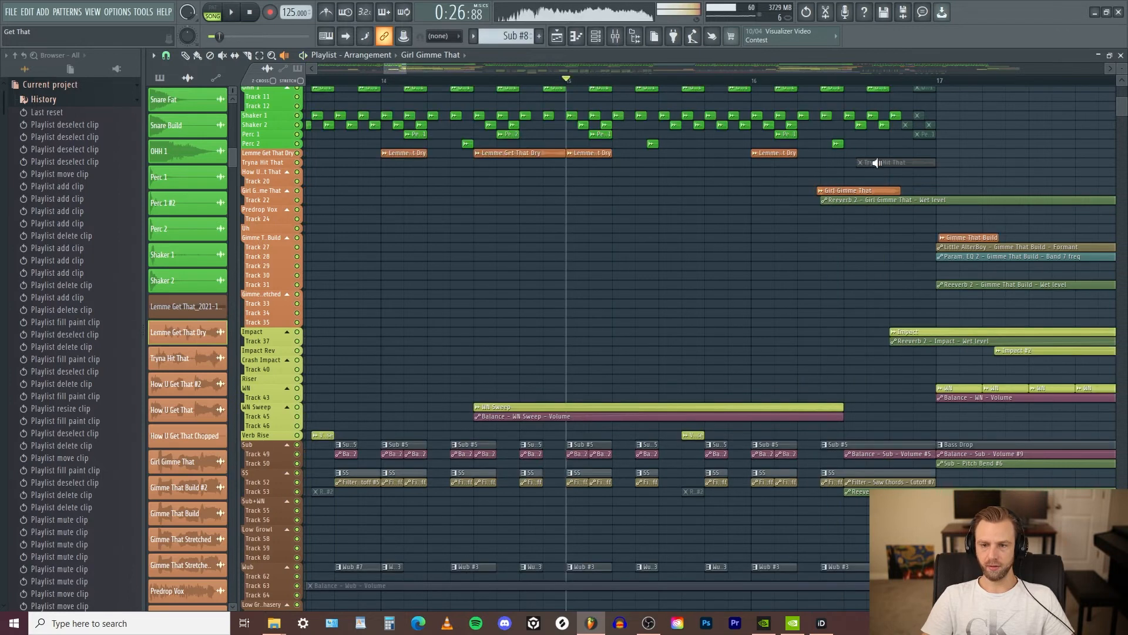
click(875, 163)
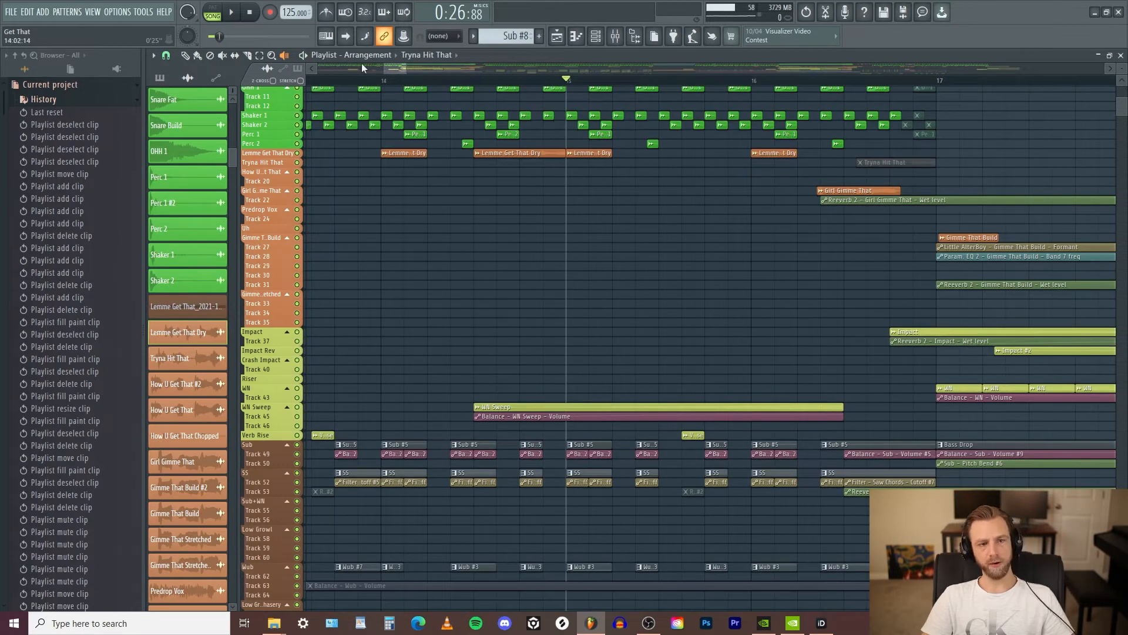
Switch between the Draw, Paint, Slice, Mute and Select tools, ending on the Draw tool
click(185, 59)
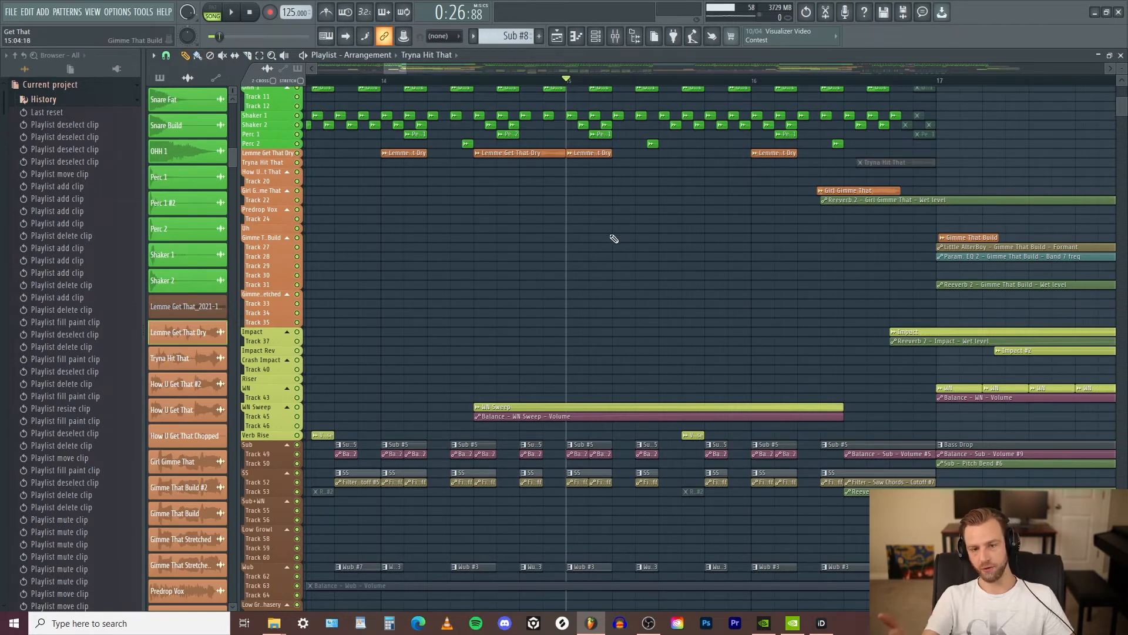
key(b)
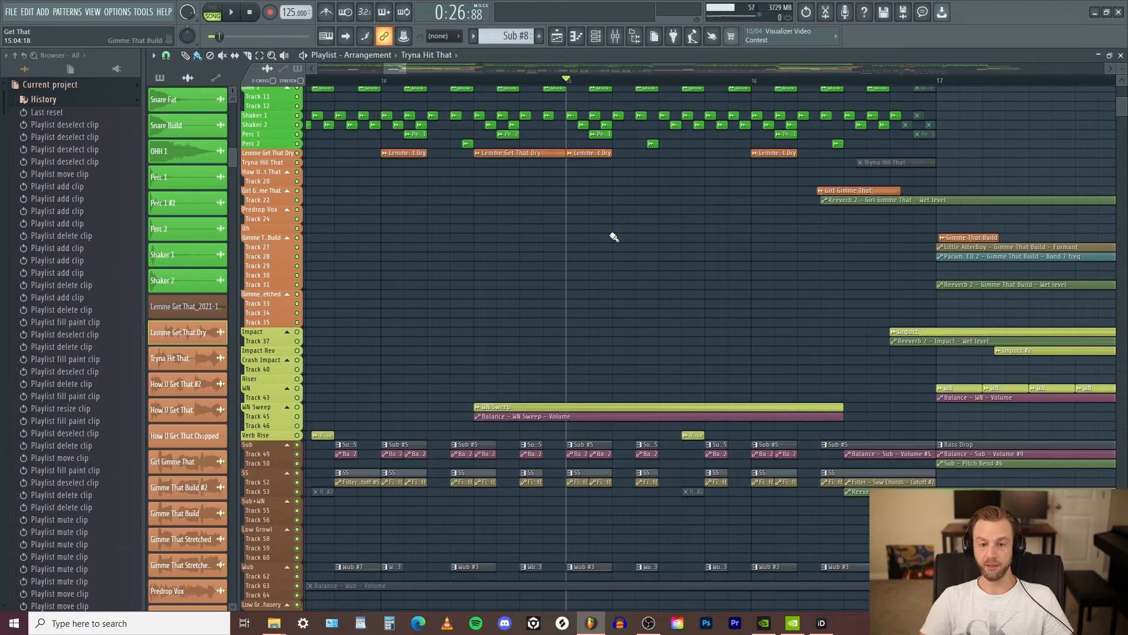
click(247, 54)
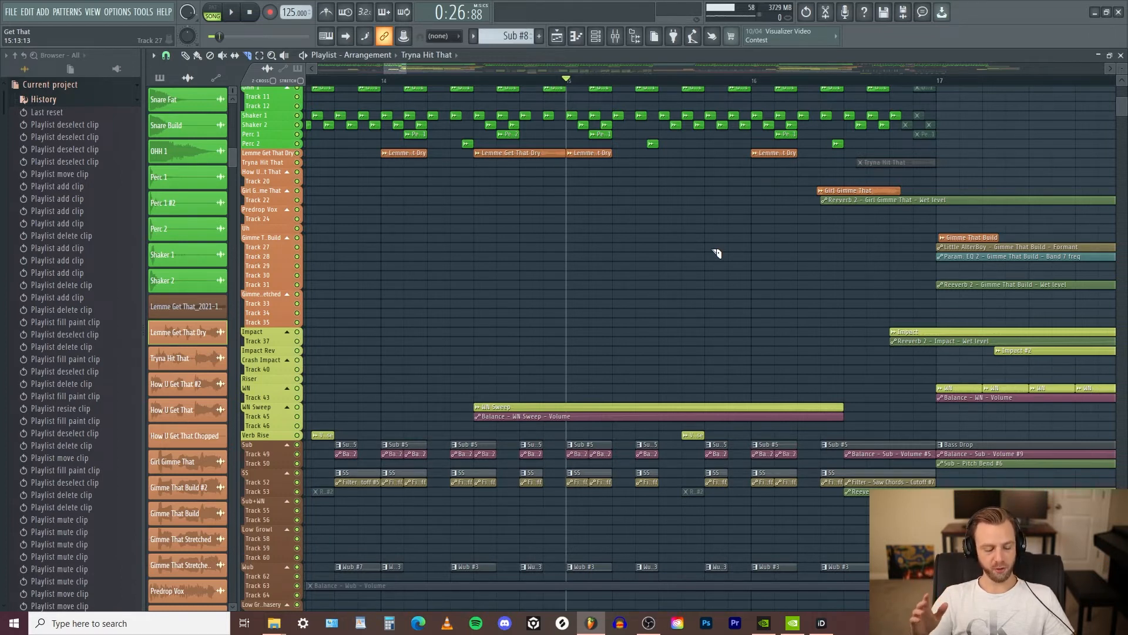
key(p)
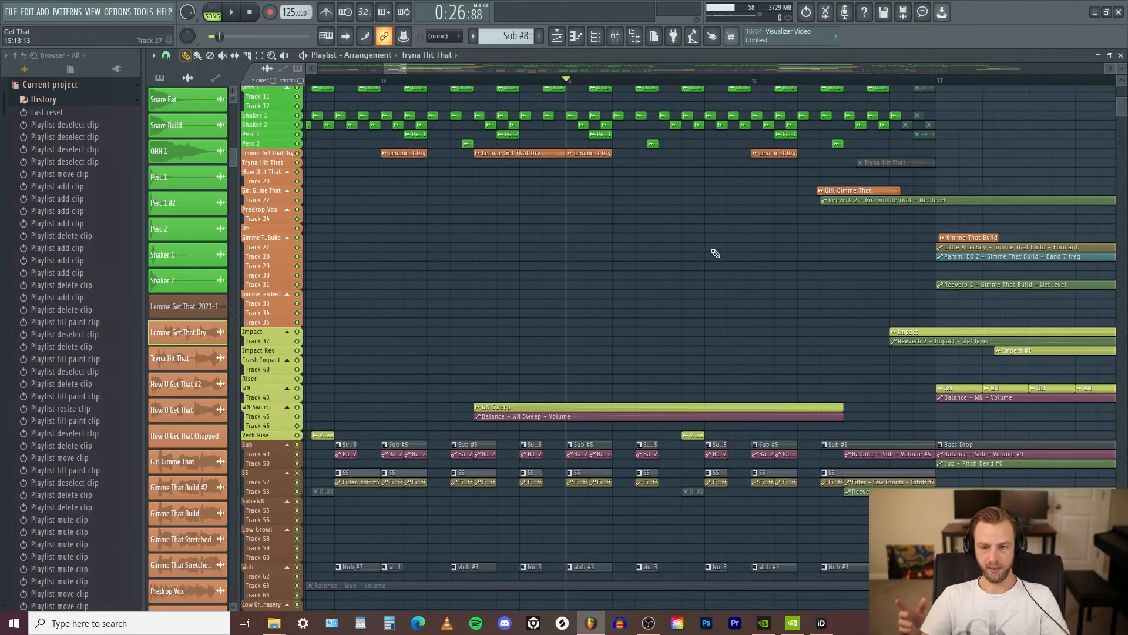
key(t)
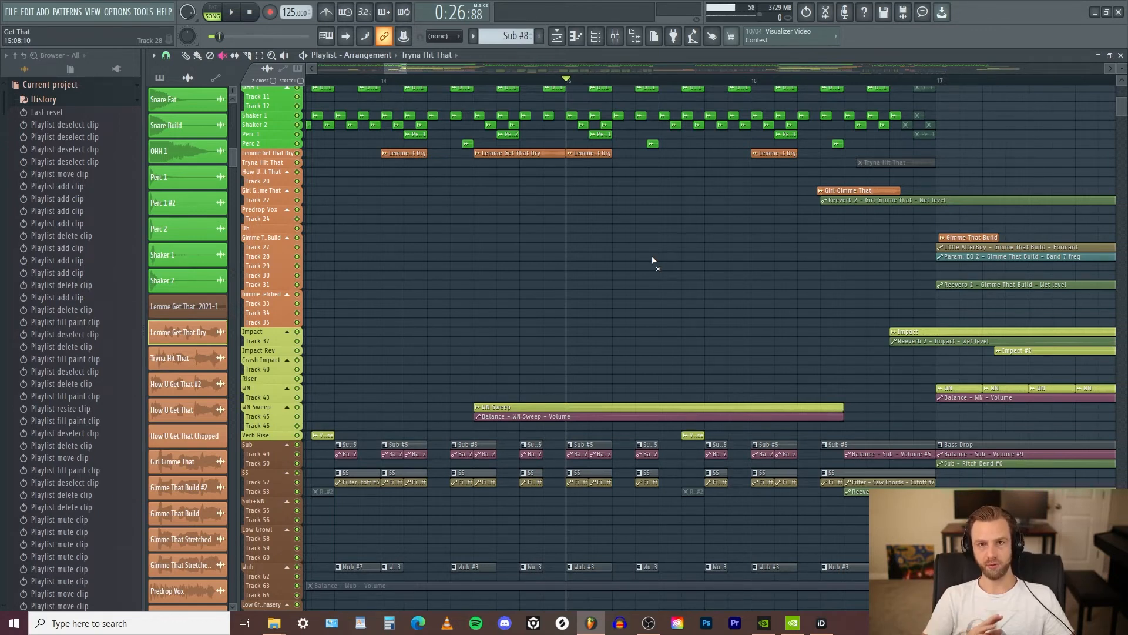
key(p)
key(e)
key(t)
key(p)
Select the percussion and Lemme Get That Dry clips around bar 15, zooming onto them and back out to the whole arrangement
ctrl+drag(631, 175, 461, 155)
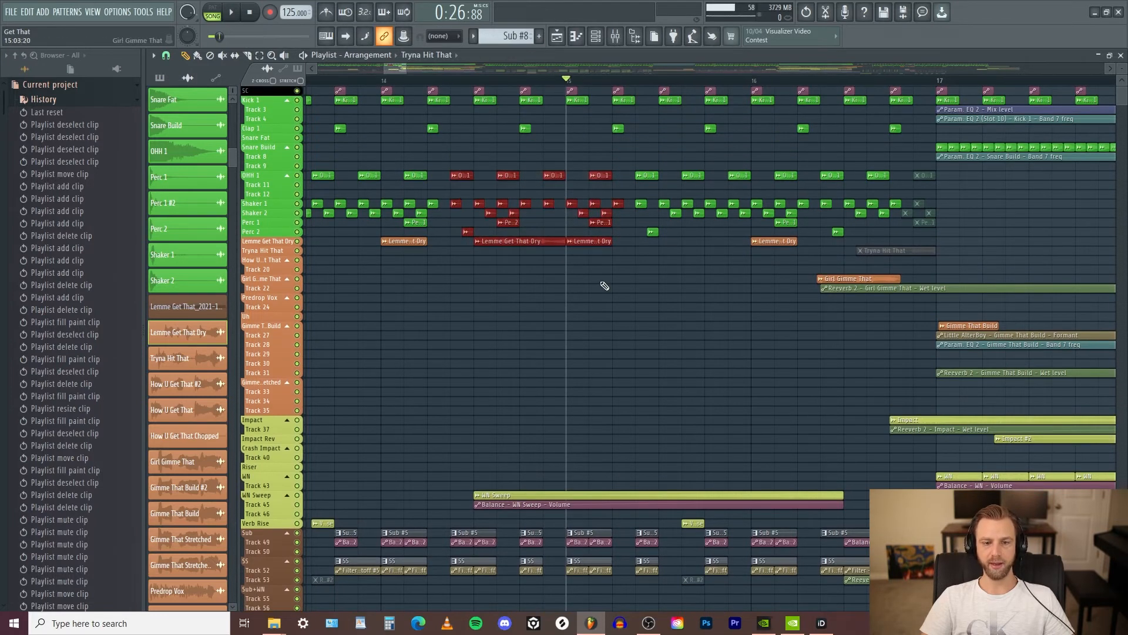
ctrl+drag(622, 254, 446, 167)
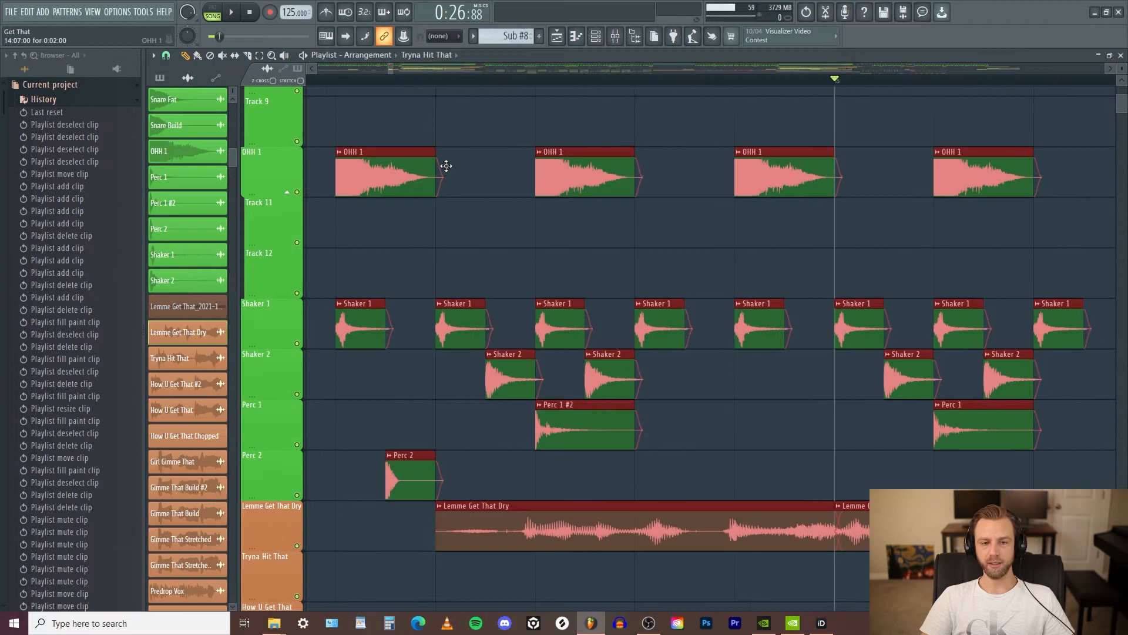
ctrl+right_click(750, 259)
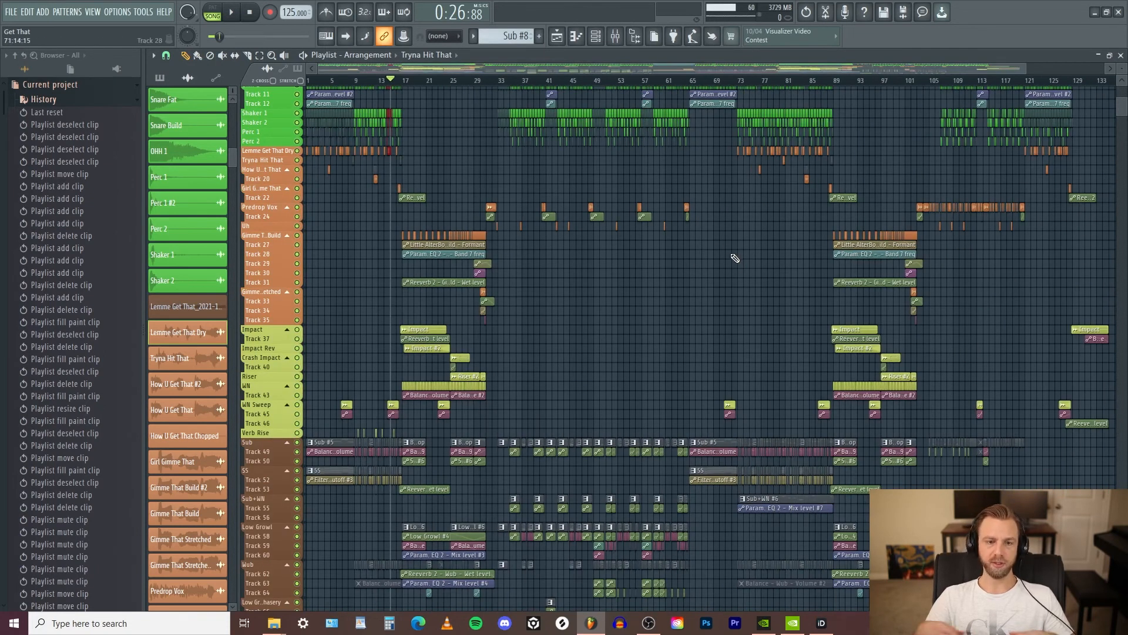
Frame the Gimme That Build section from bar 17 and pick its clip near bar 19 with the Slip tool
ctrl+drag(615, 337, 406, 226)
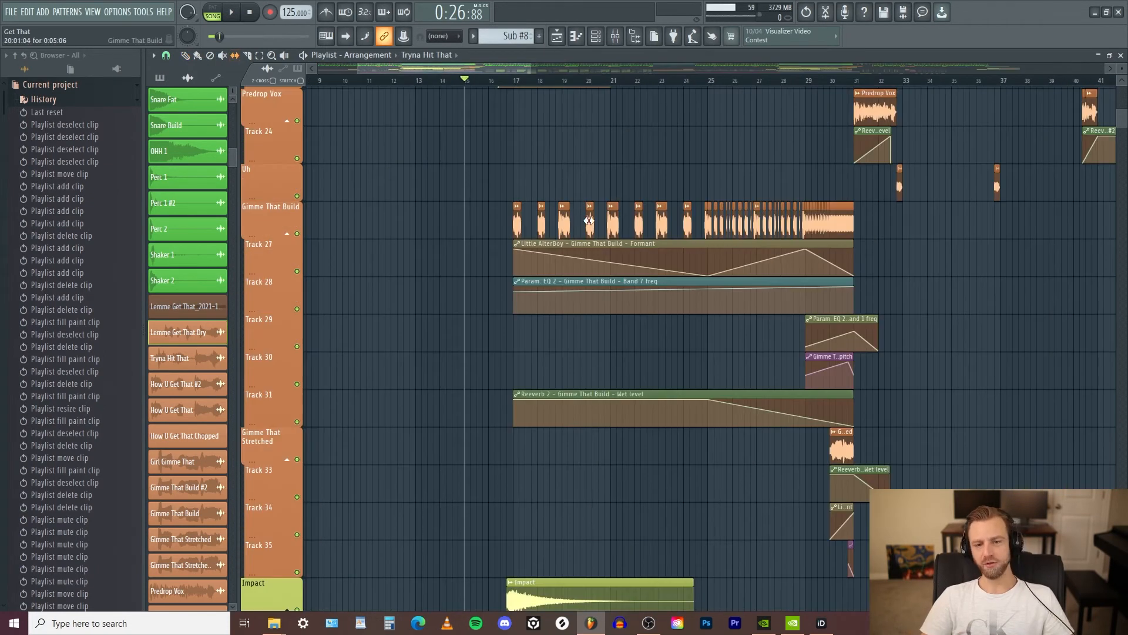
click(562, 223)
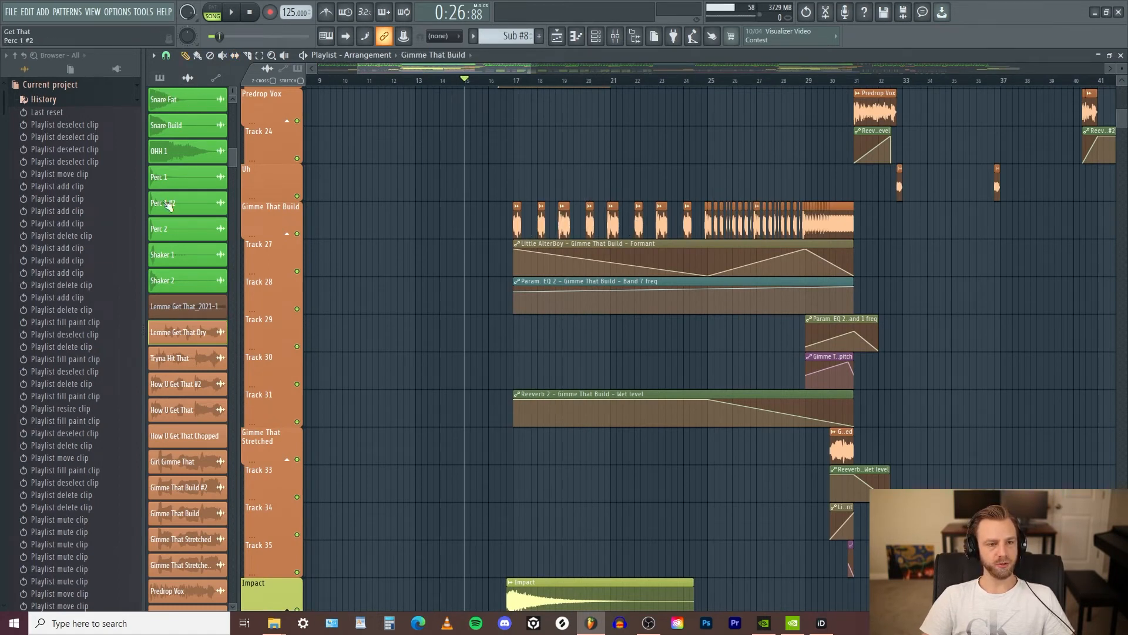
Show the picker's patterns, audio clips and automation clips in turn, and browse the automation clip list
click(161, 78)
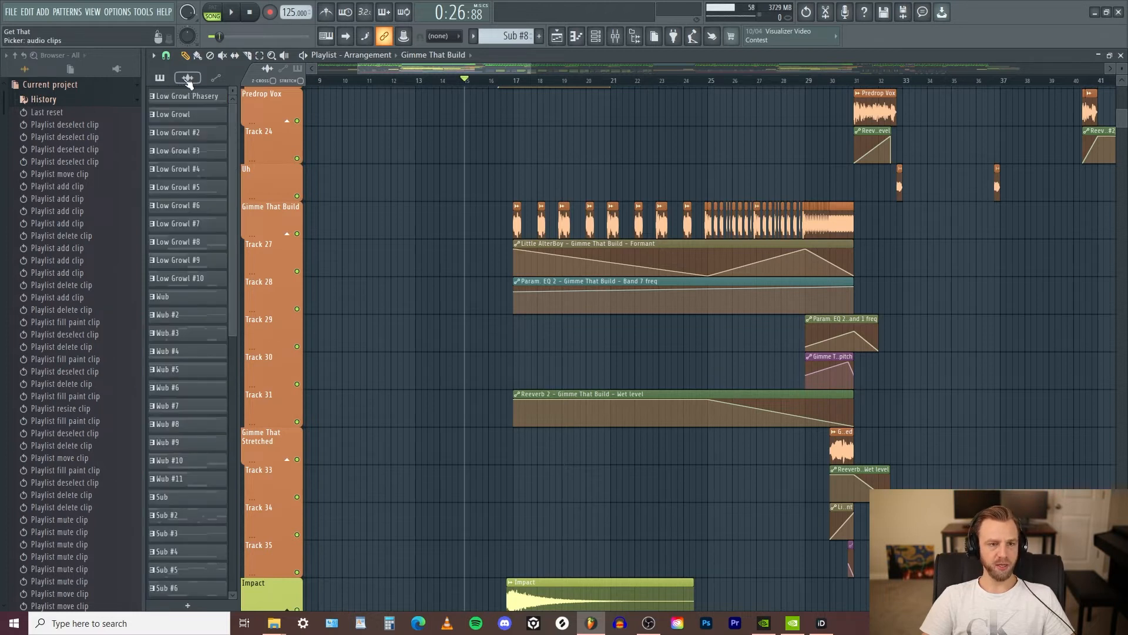
click(195, 79)
click(160, 78)
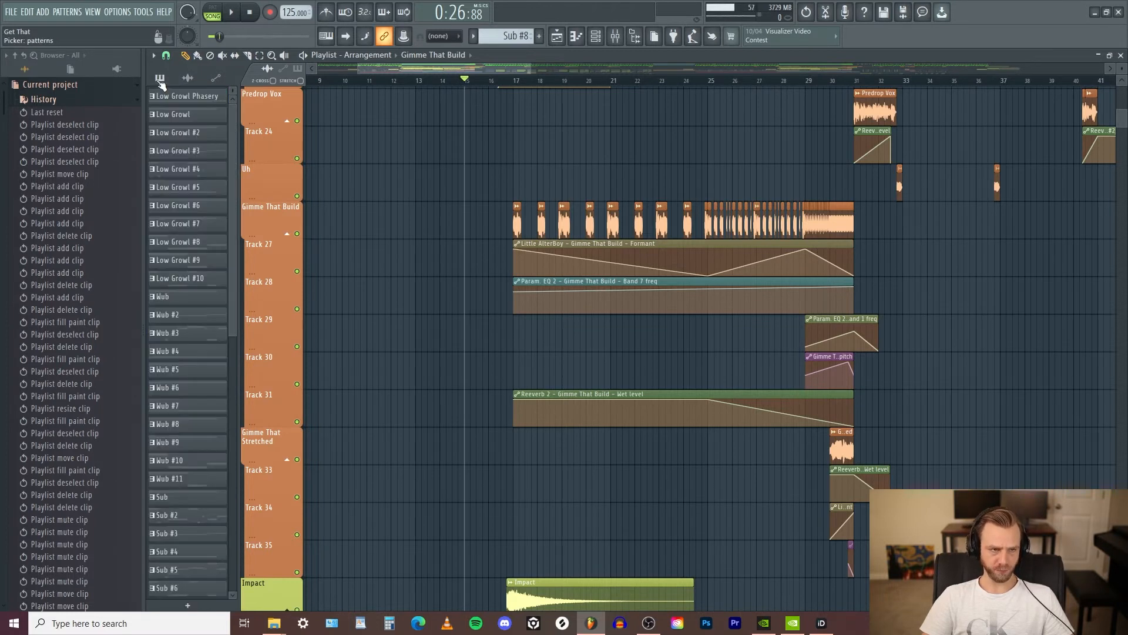
click(192, 78)
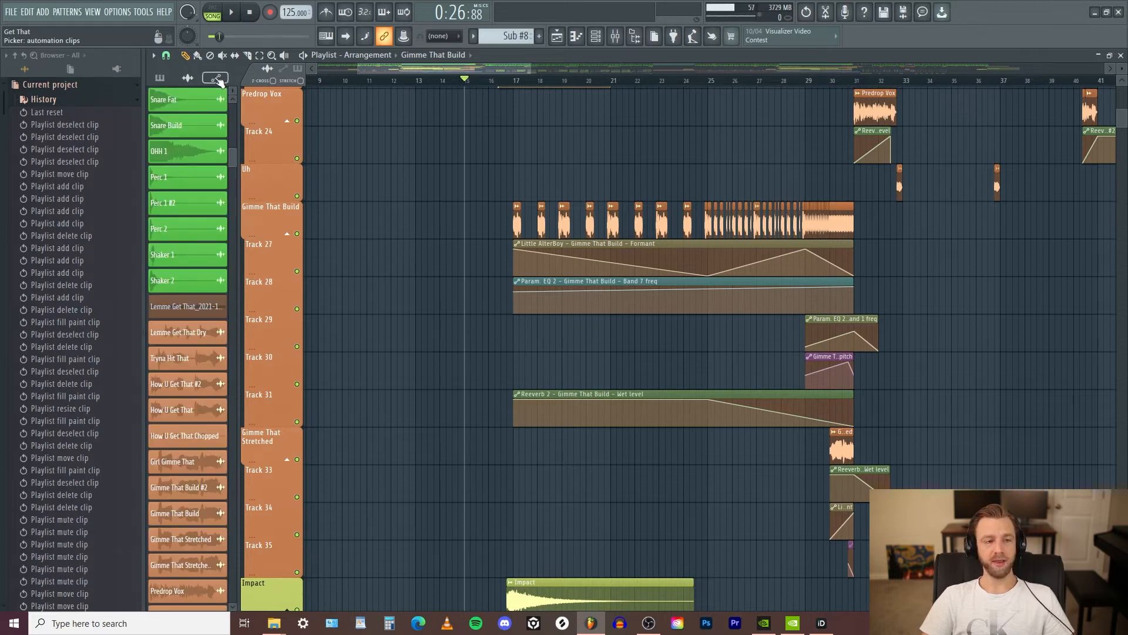
click(215, 79)
scroll(201, 266, down, 15)
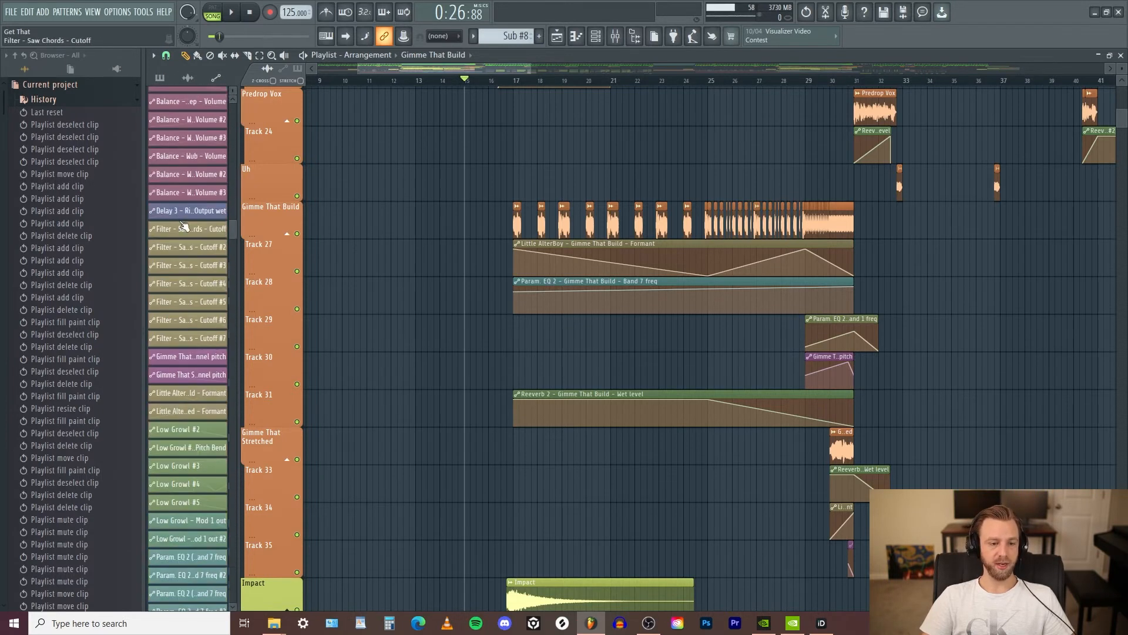
scroll(201, 265, up, 5)
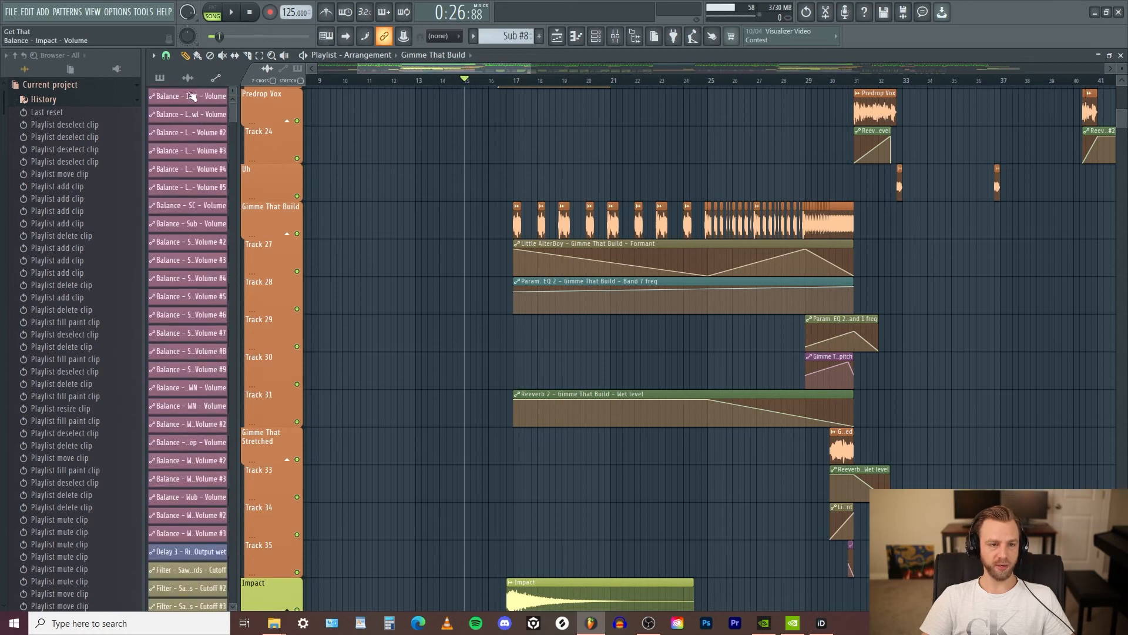
From the picker's audio clips, place How U Get That #2 on Track 31 near bar 13 and delete it again
click(192, 79)
scroll(179, 182, down, 10)
scroll(197, 235, up, 11)
drag(175, 451, 414, 406)
right_click(415, 419)
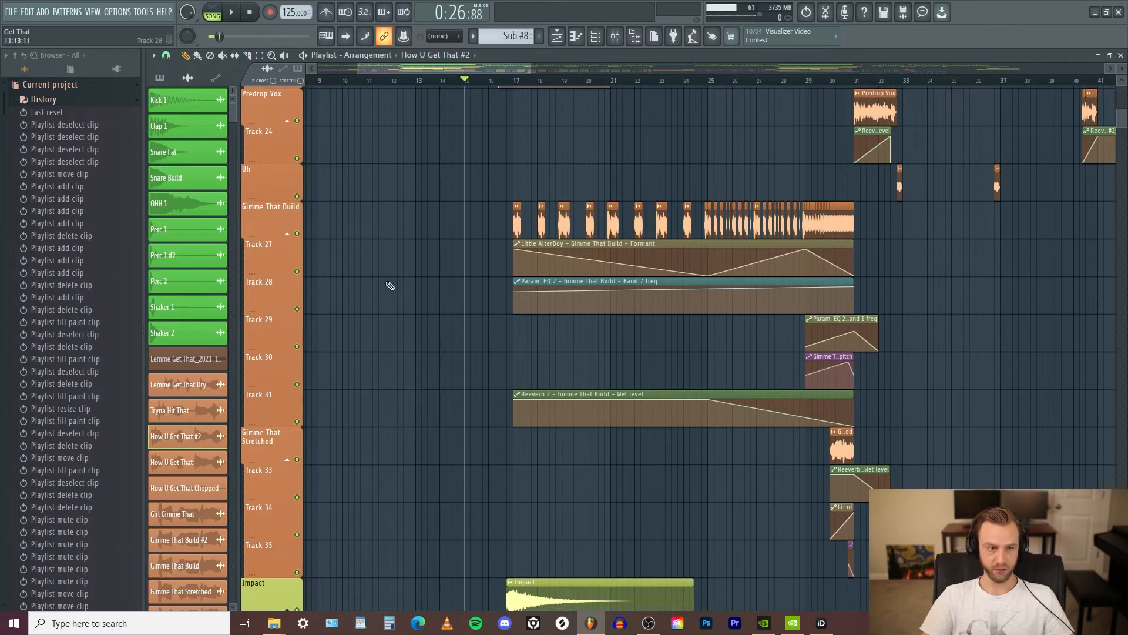
From the picker's patterns, try placing a pattern on Track 29 near bar 13, and select the Sub #6 pattern
click(160, 78)
scroll(189, 222, down, 4)
scroll(190, 222, down, 2)
drag(171, 232, 423, 332)
click(219, 342)
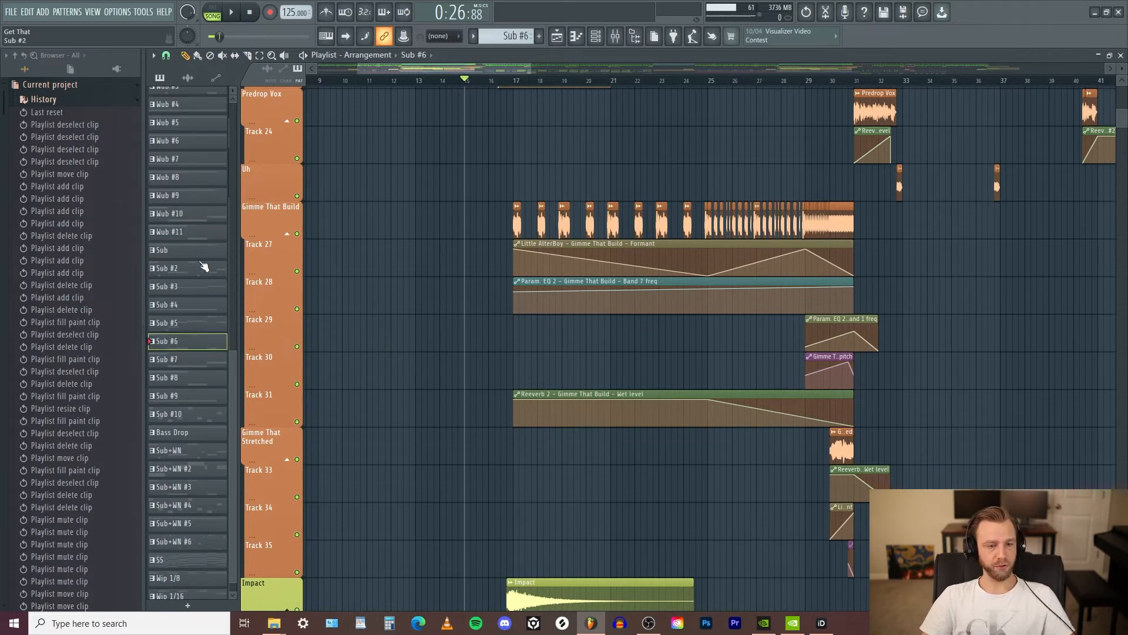
scroll(204, 267, up, 3)
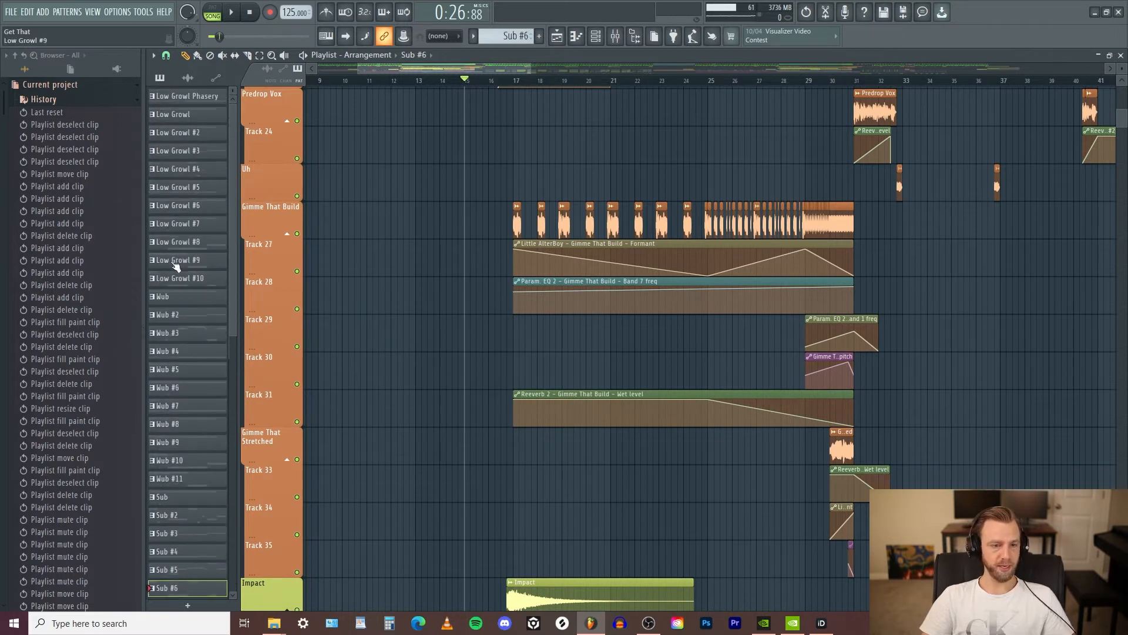
Try placing the Balance - Sub - Volume automation clip on Track 28 near bar 10, and return the picker to patterns
click(200, 80)
click(215, 79)
drag(188, 223, 348, 287)
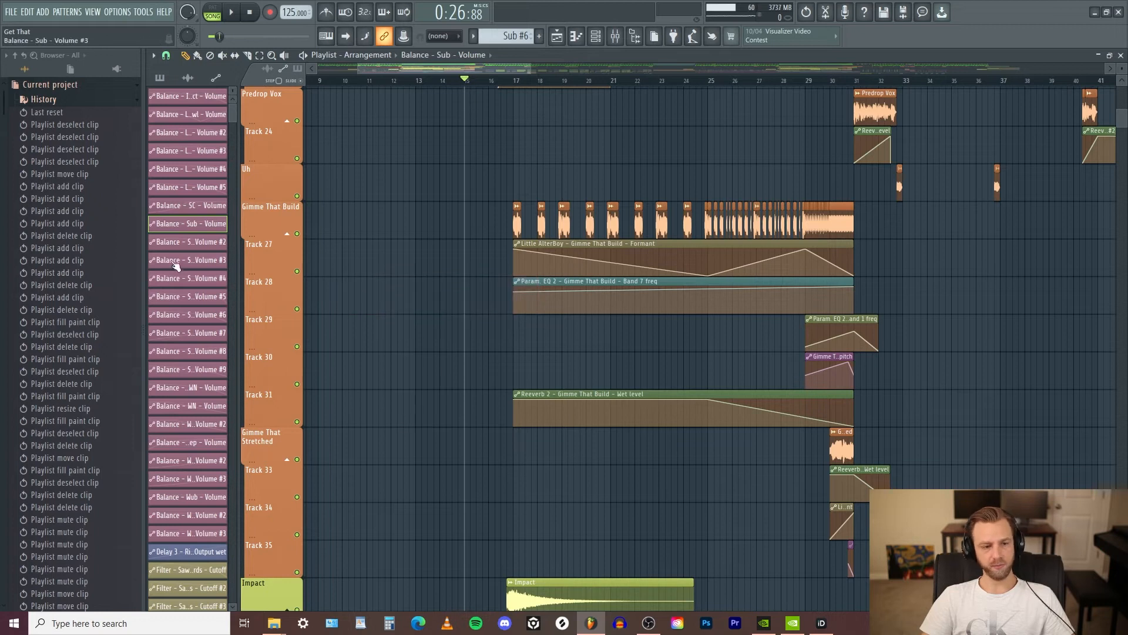
click(167, 79)
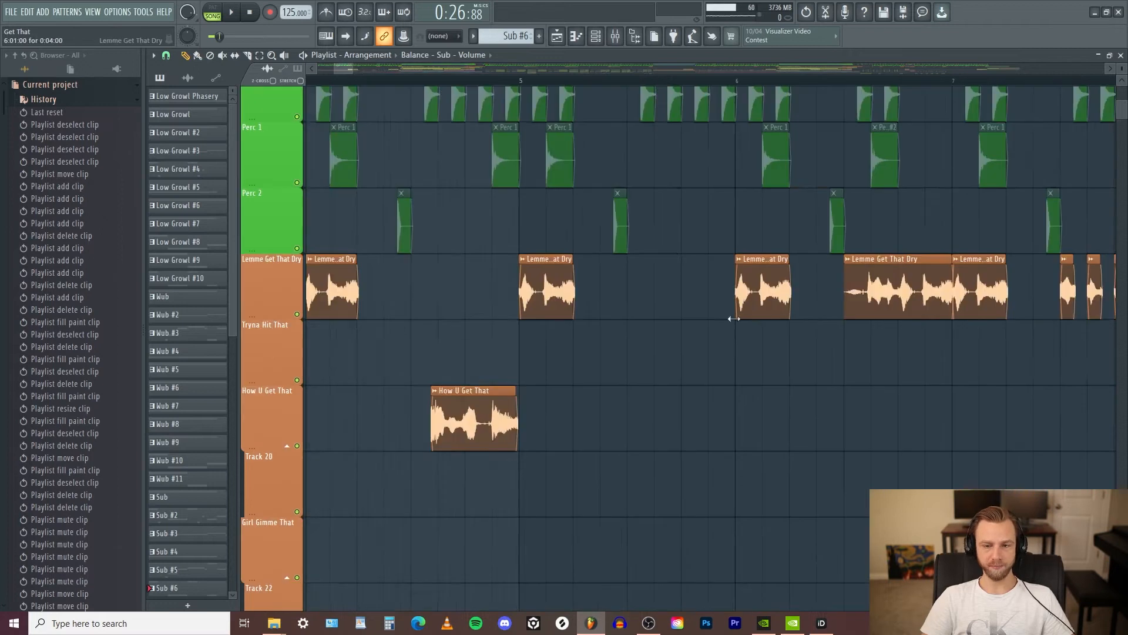
Bring the Lemme Get That Dry and How U Get That clips between bars 4 and 7 into view
scroll(501, 290, up, 3)
drag(501, 290, 802, 319)
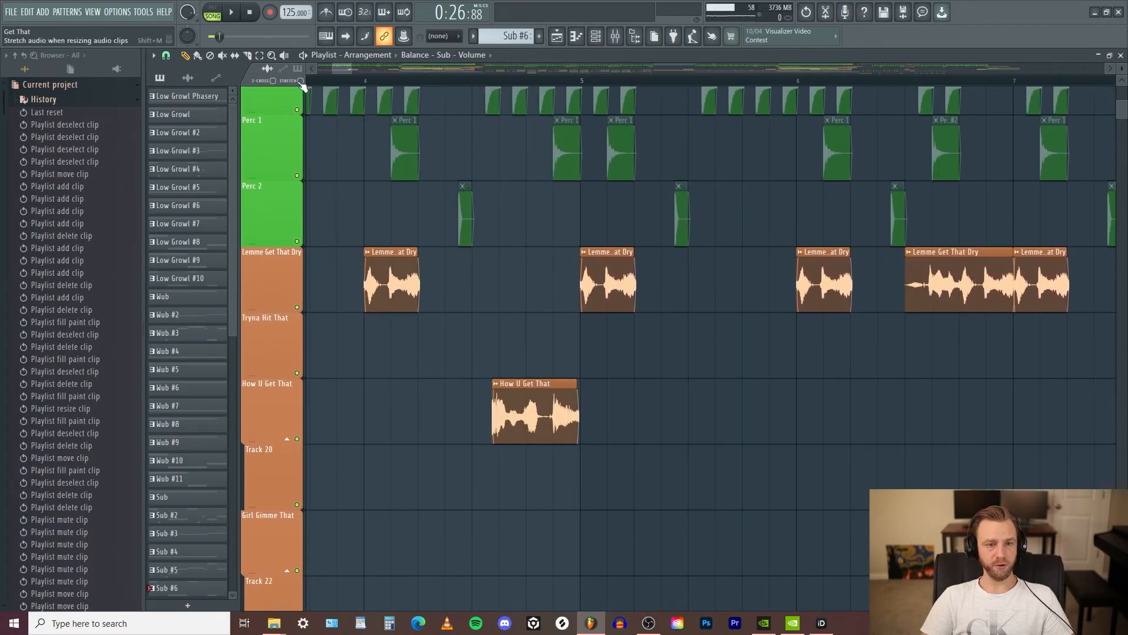
Extend the Lemme Get That Dry clip at bar 5 past its audio without stretching, and shorten it back to one beat
scroll(637, 285, up, 4)
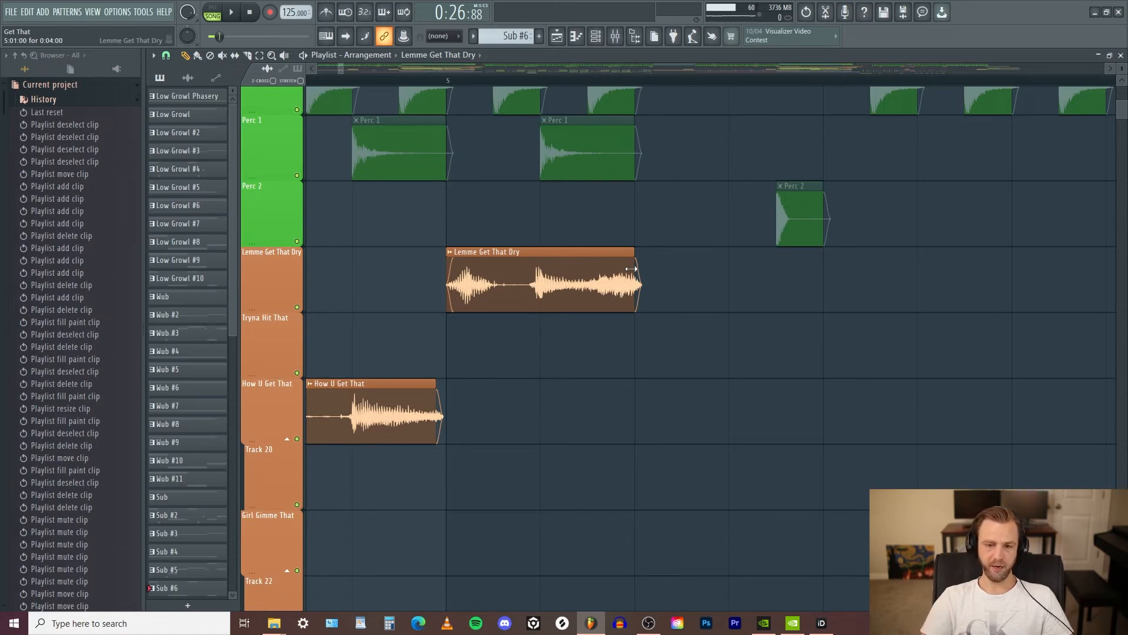
drag(630, 268, 894, 273)
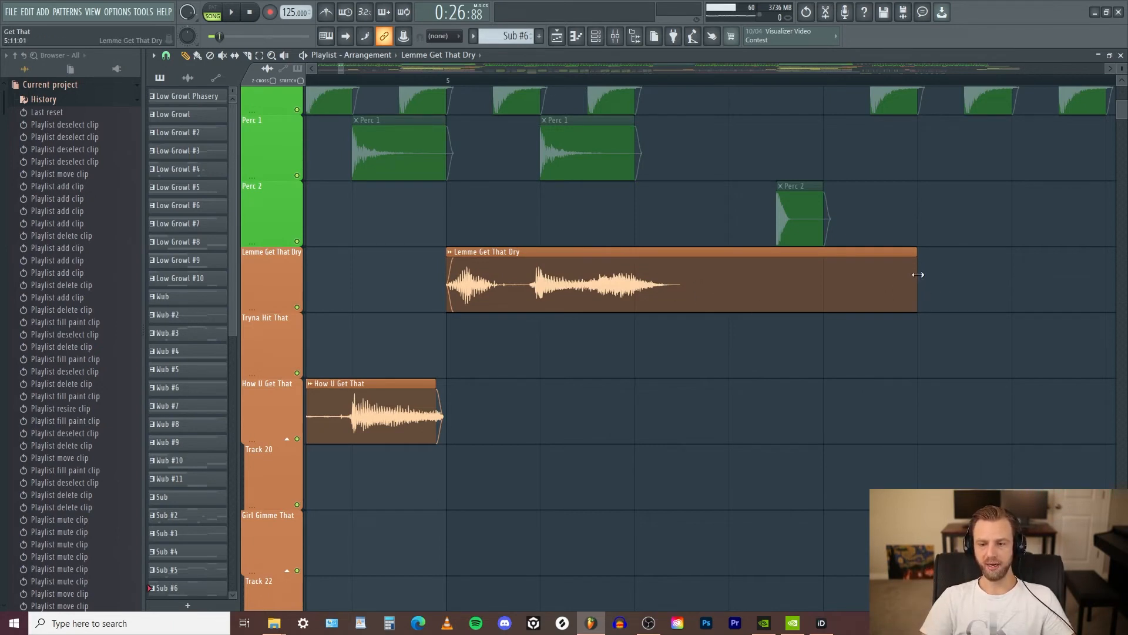
drag(918, 274, 650, 286)
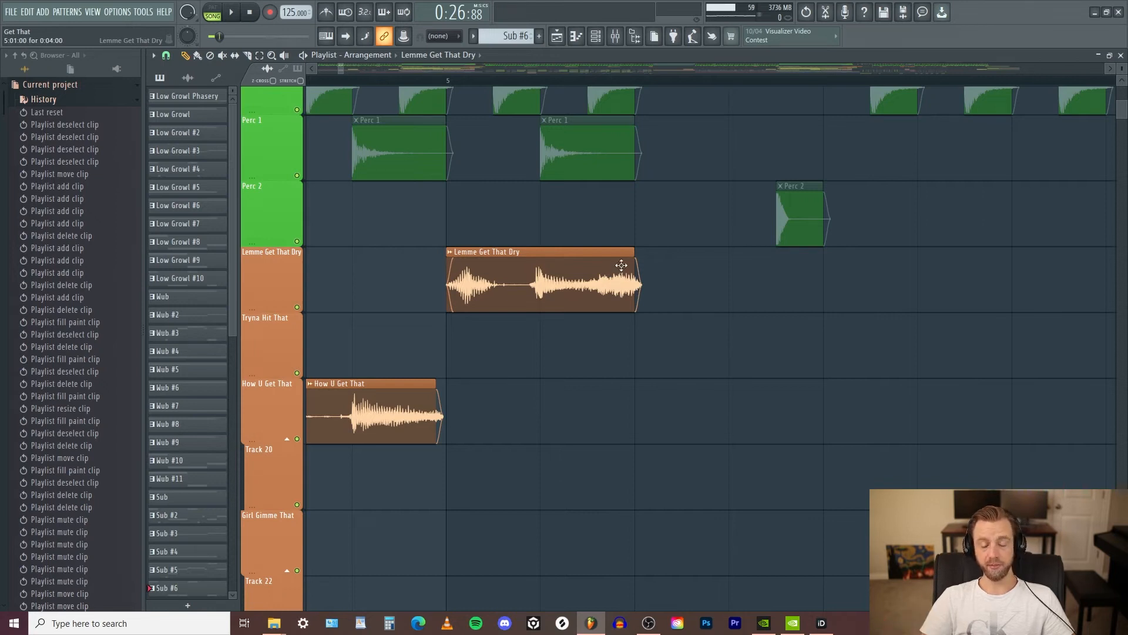
drag(585, 287, 566, 298)
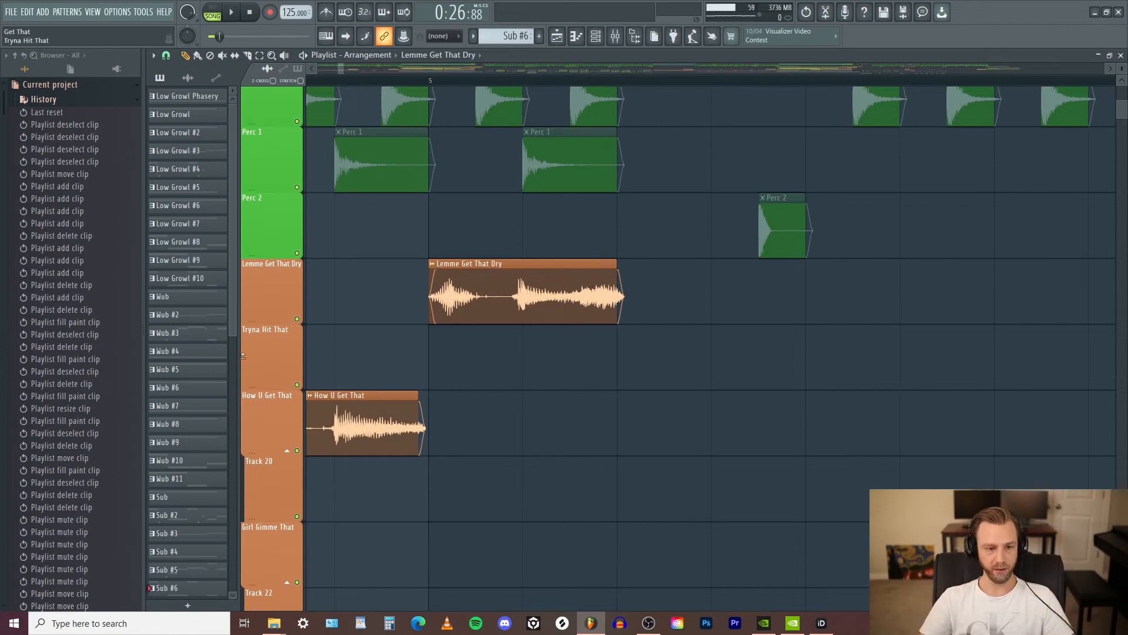
Solo the Lemme Get That Dry track and play it from bar 5
right_click(297, 319)
click(436, 80)
key(space)
key(space)
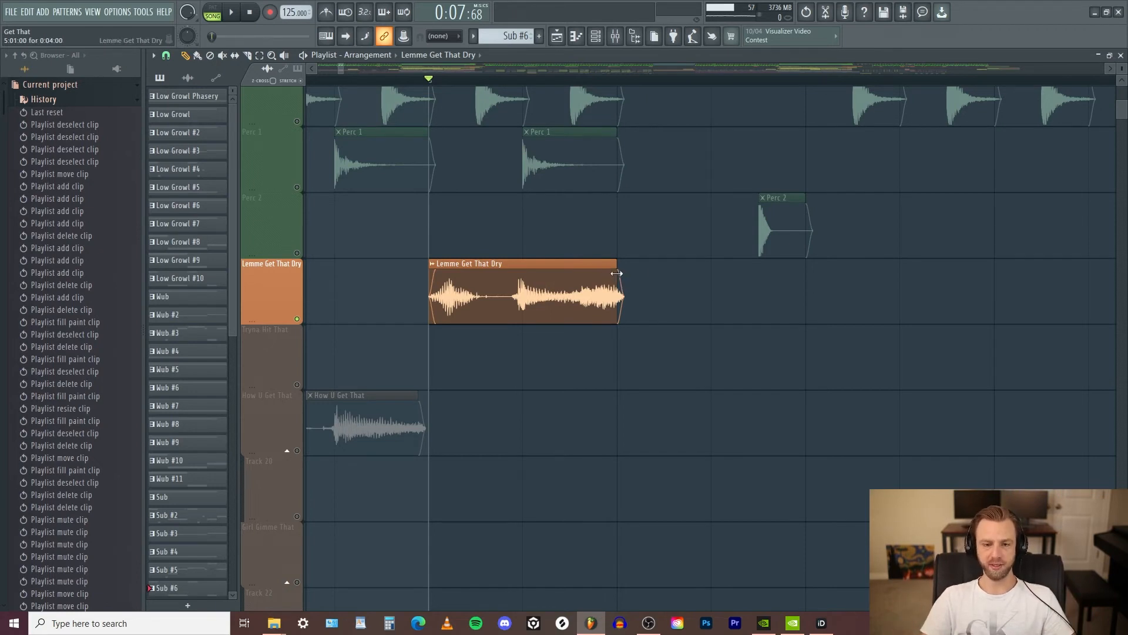
With stretching enabled, stretch the bar 5 Lemme Get That Dry clip to 8 steps and play it, and repeat with a longer stretch
drag(616, 275, 808, 280)
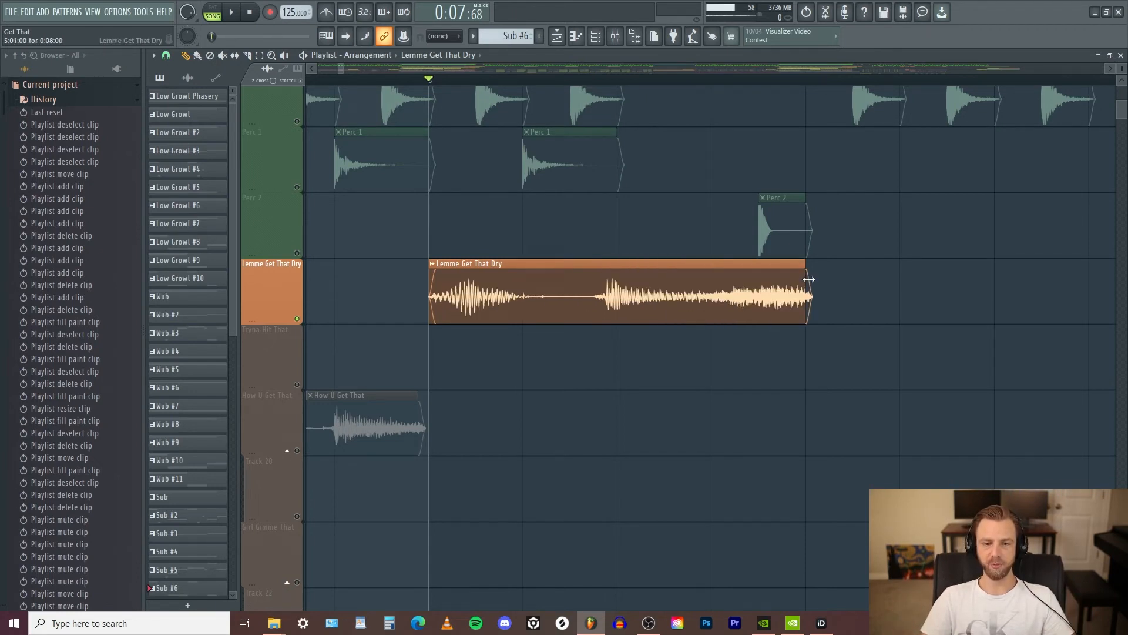
key(space)
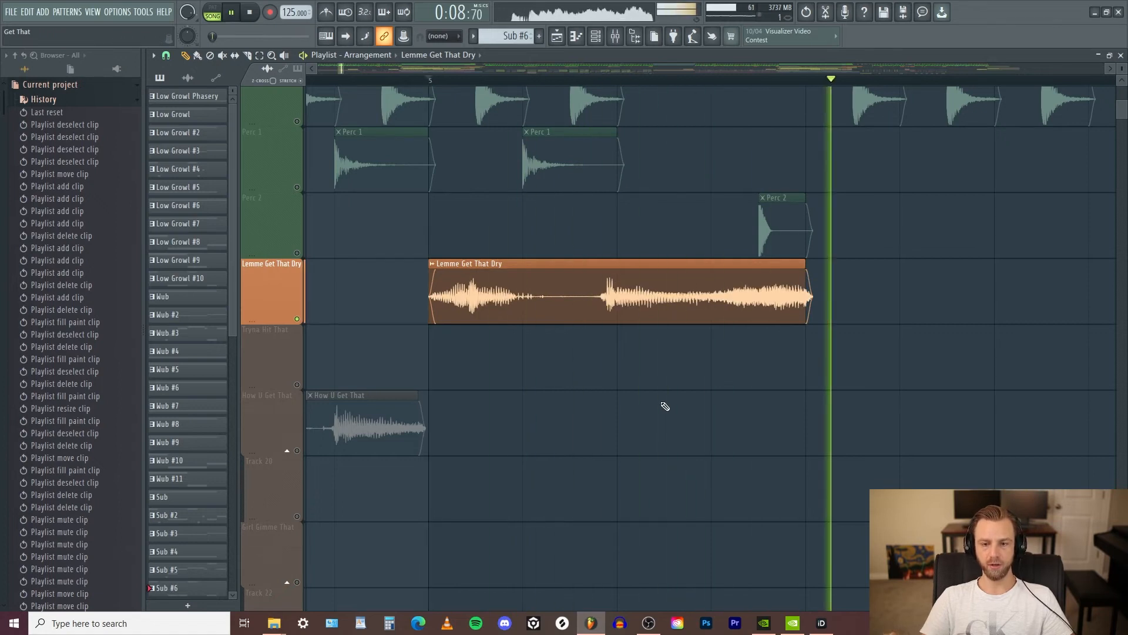
key(space)
drag(727, 274, 1099, 267)
key(space)
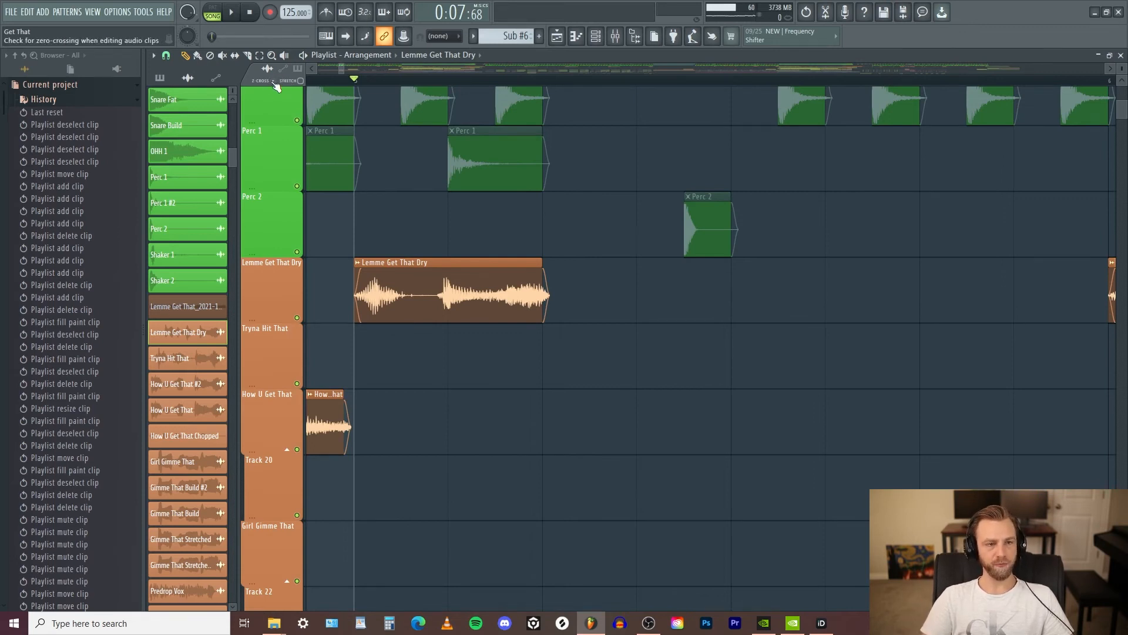
Examine the waveform of the longer Lemme Get That Dry clip between bars 2 and 3 up close, where it crosses zero
scroll(645, 329, down, 1)
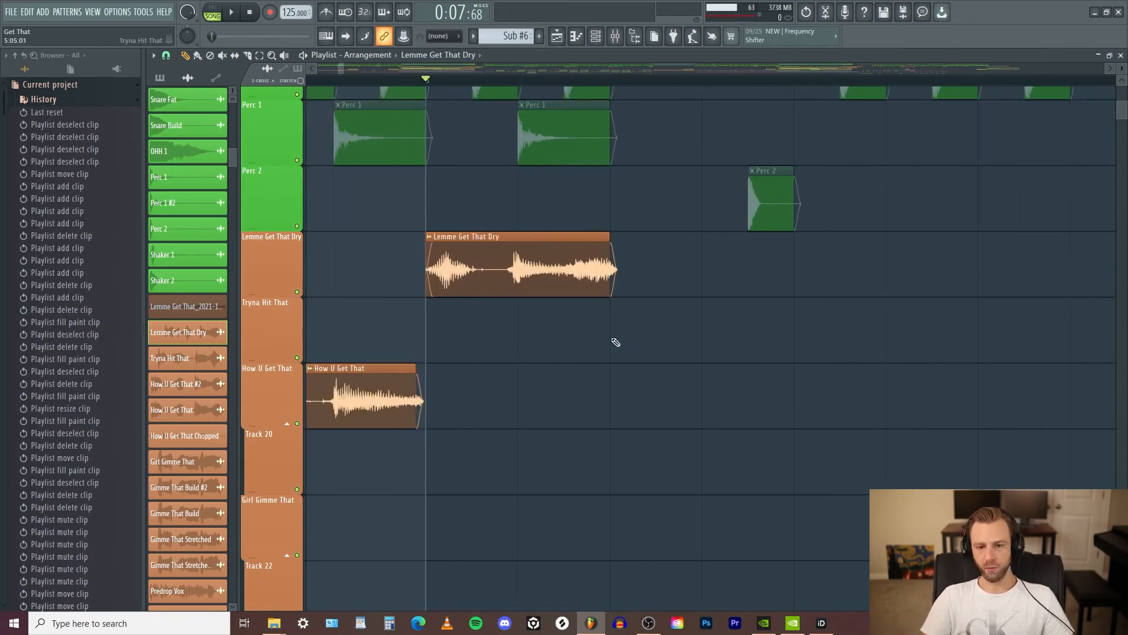
scroll(538, 312, up, 4)
scroll(513, 289, down, 1)
scroll(717, 285, down, 4)
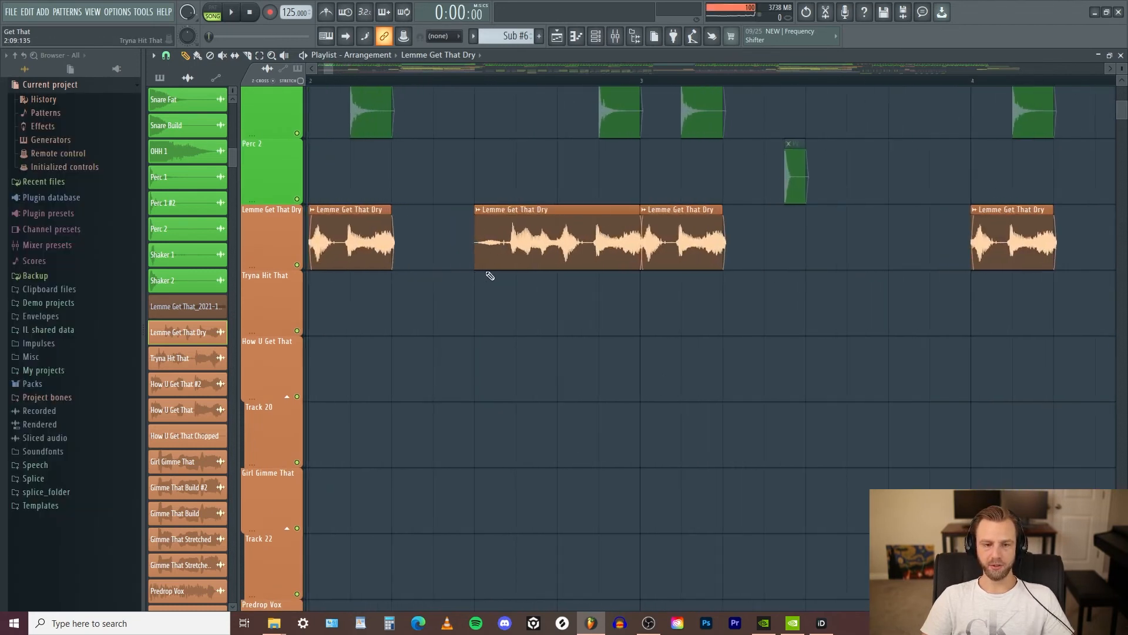
scroll(662, 272, up, 6)
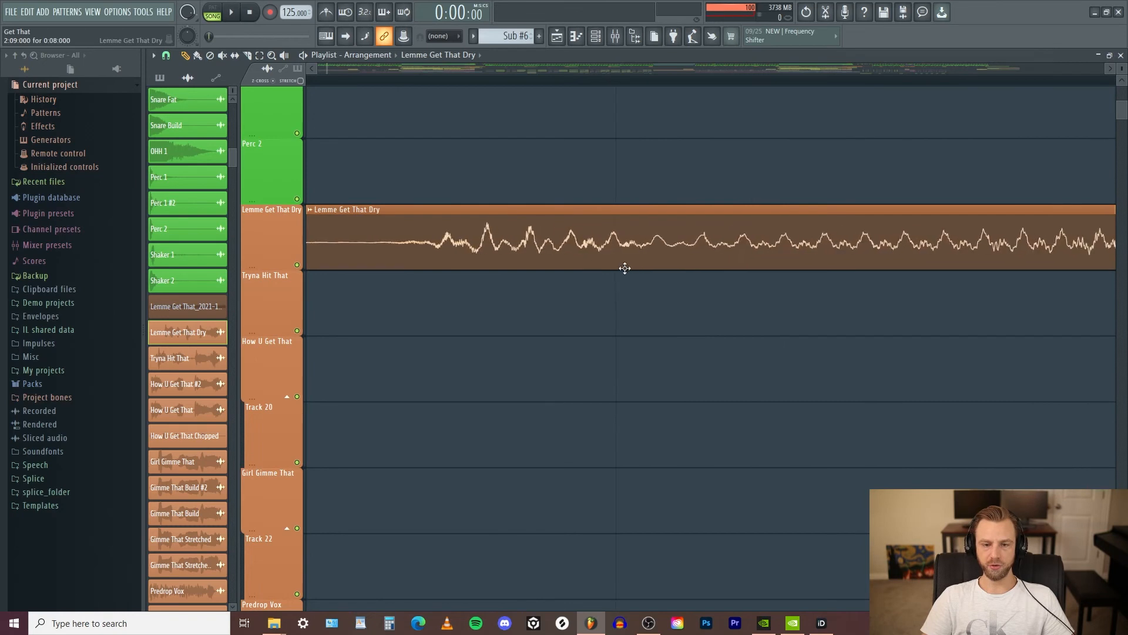
scroll(728, 238, up, 1)
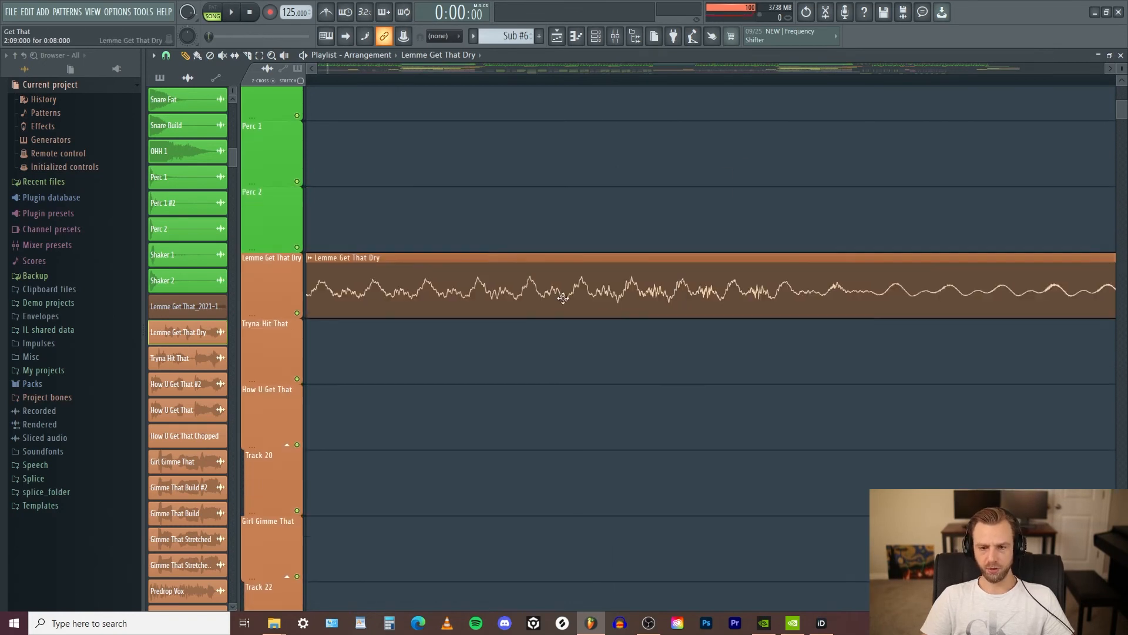
drag(928, 299, 676, 254)
scroll(867, 277, down, 3)
scroll(867, 277, down, 2)
scroll(741, 265, up, 5)
drag(764, 278, 751, 287)
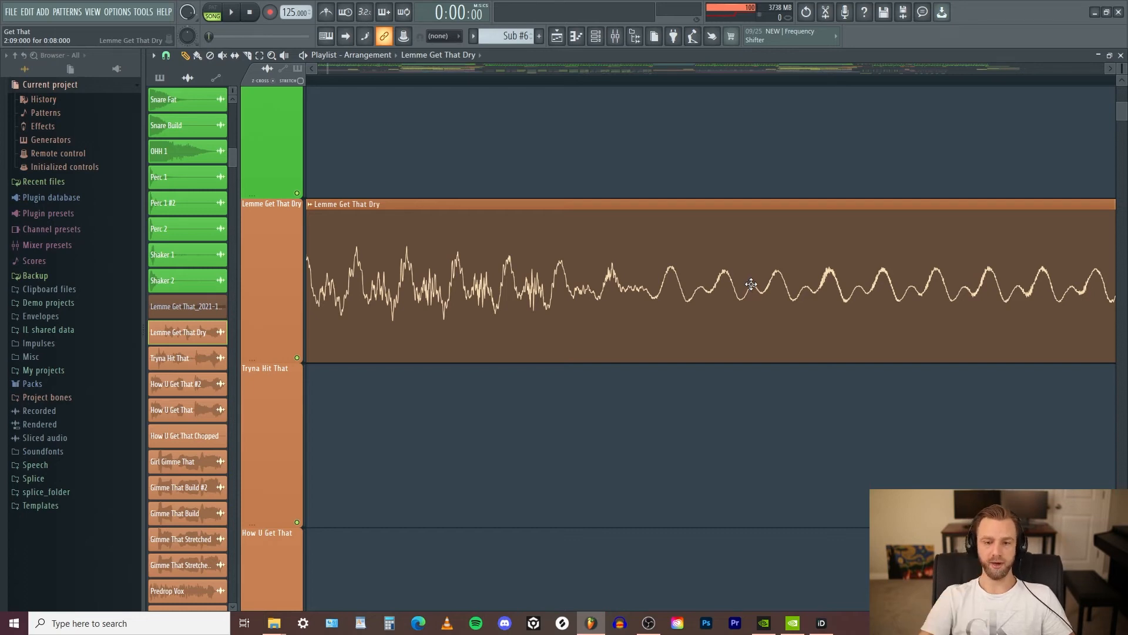
Slice the longer Lemme Get That Dry clip at 2:12:033 and inspect the crossfade at the cut
scroll(647, 314, down, 3)
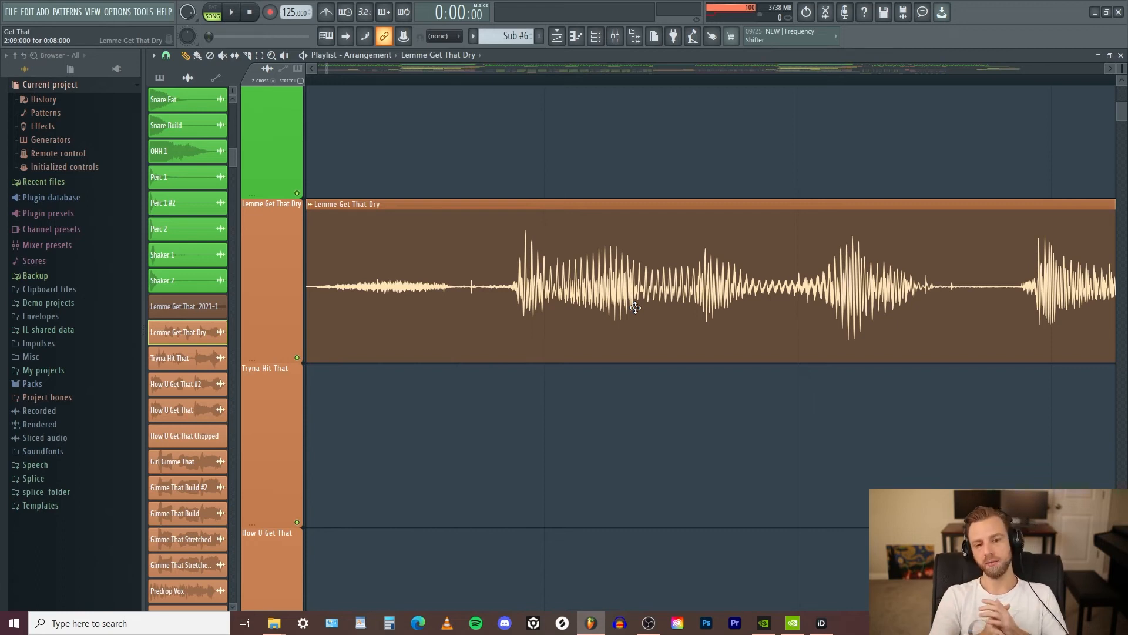
key(c)
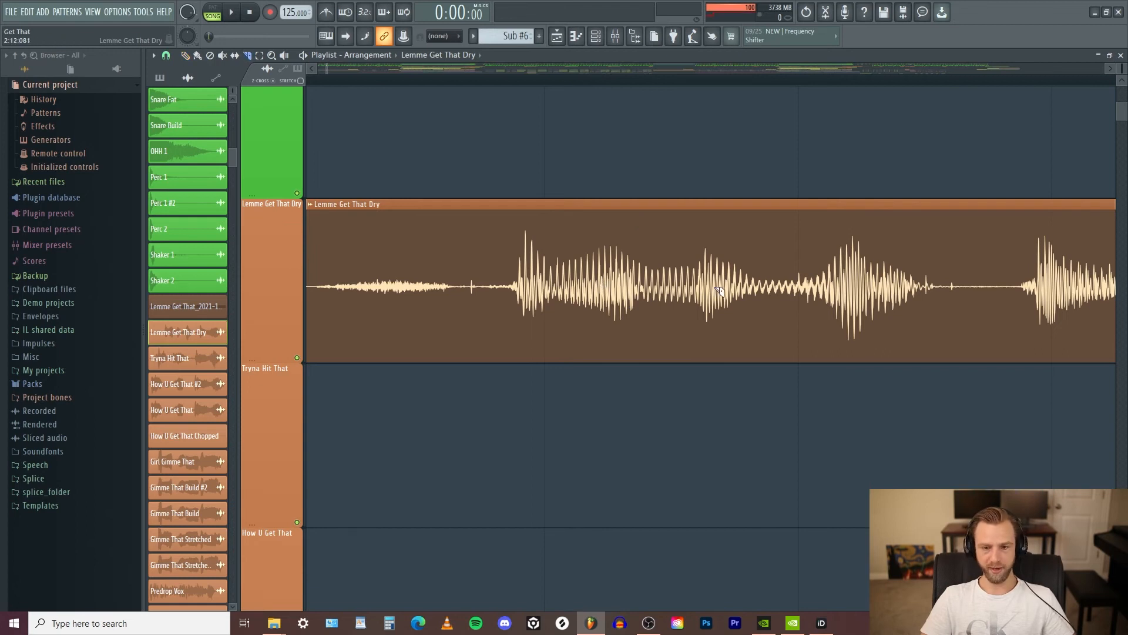
click(693, 302)
key(p)
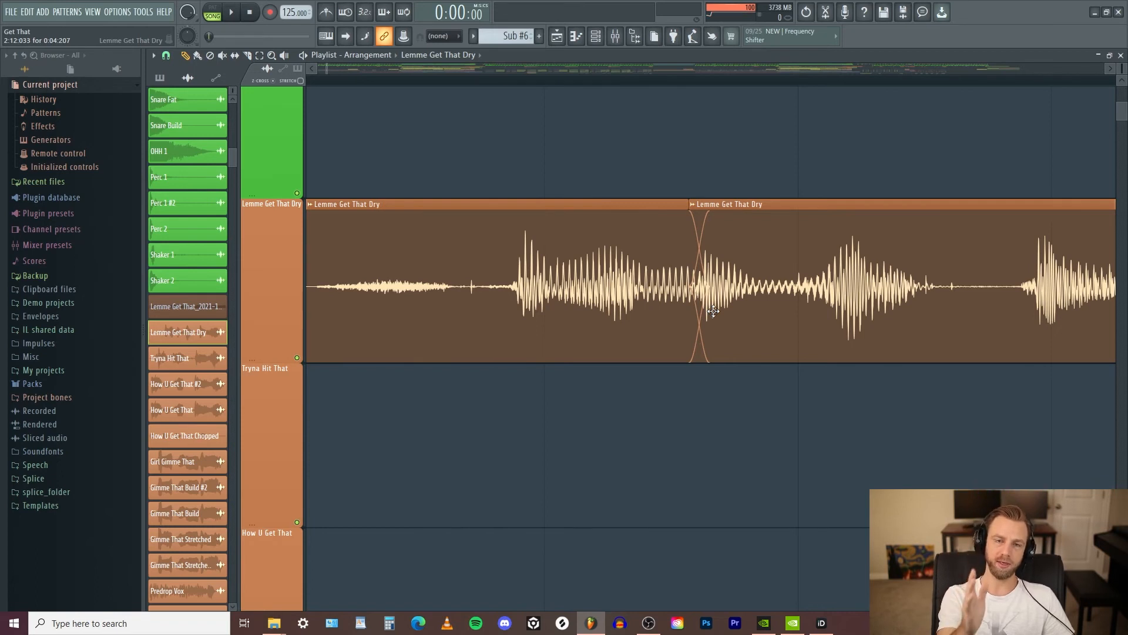
scroll(756, 333, up, 5)
drag(757, 334, 870, 350)
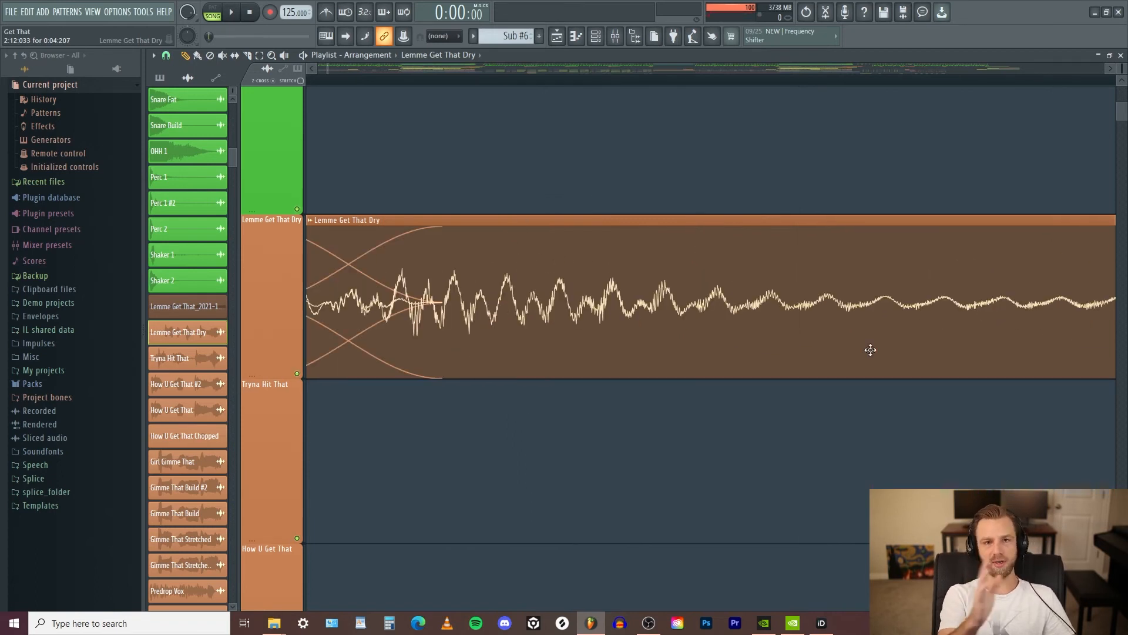
drag(544, 324, 817, 324)
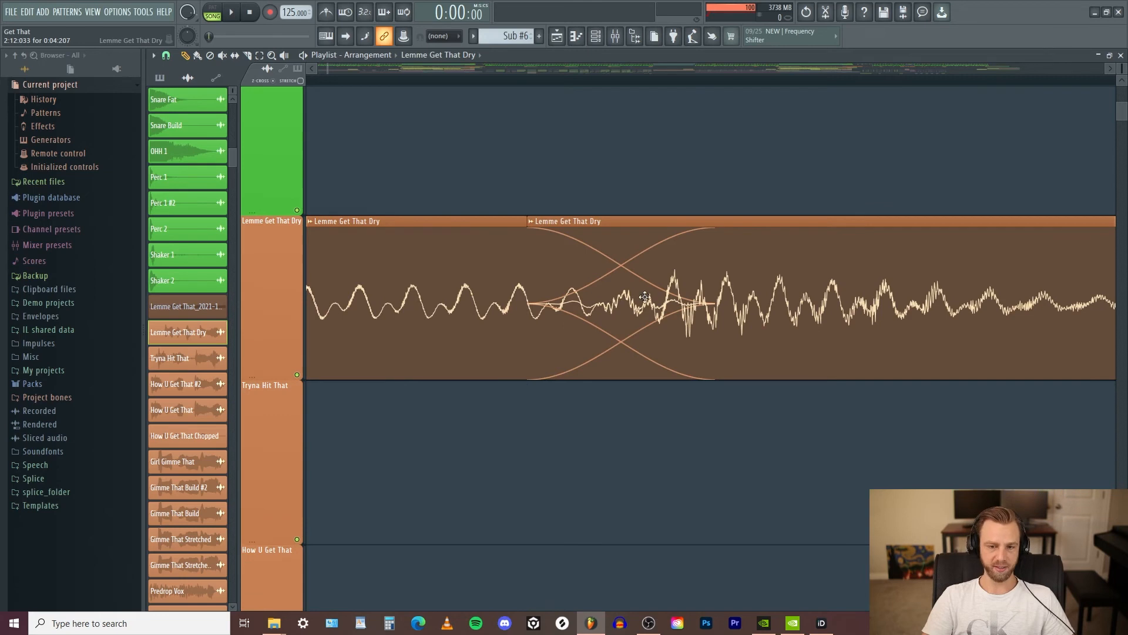
Set the declicking mode of the Lemme Get That Dry sample to Out only (no bleeding) and close its channel settings
double_click(468, 289)
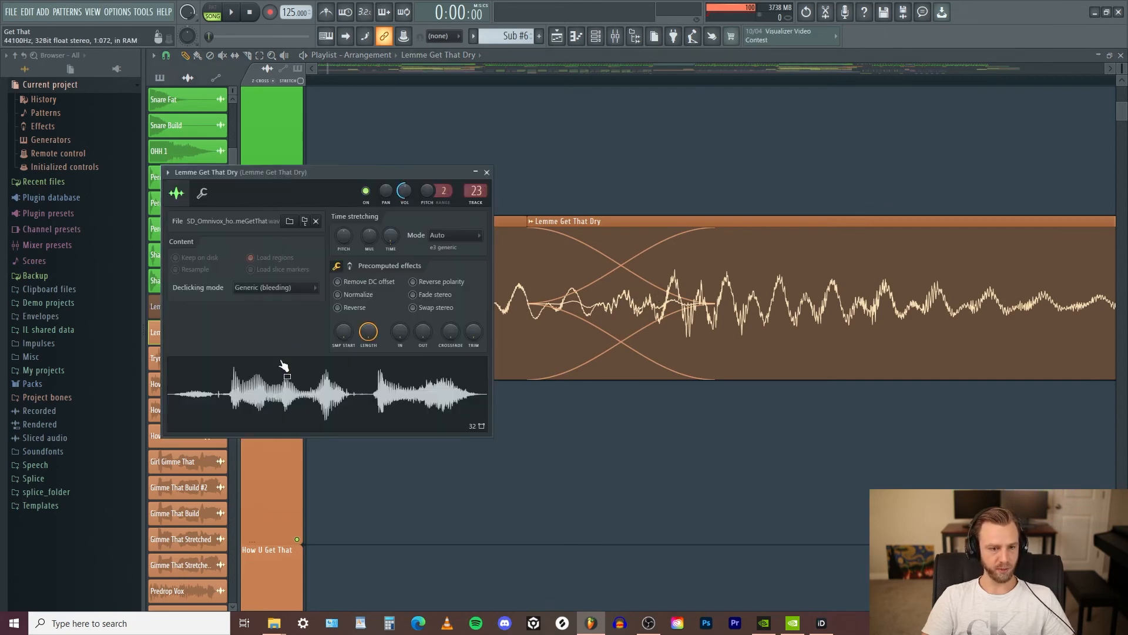
click(287, 291)
click(290, 302)
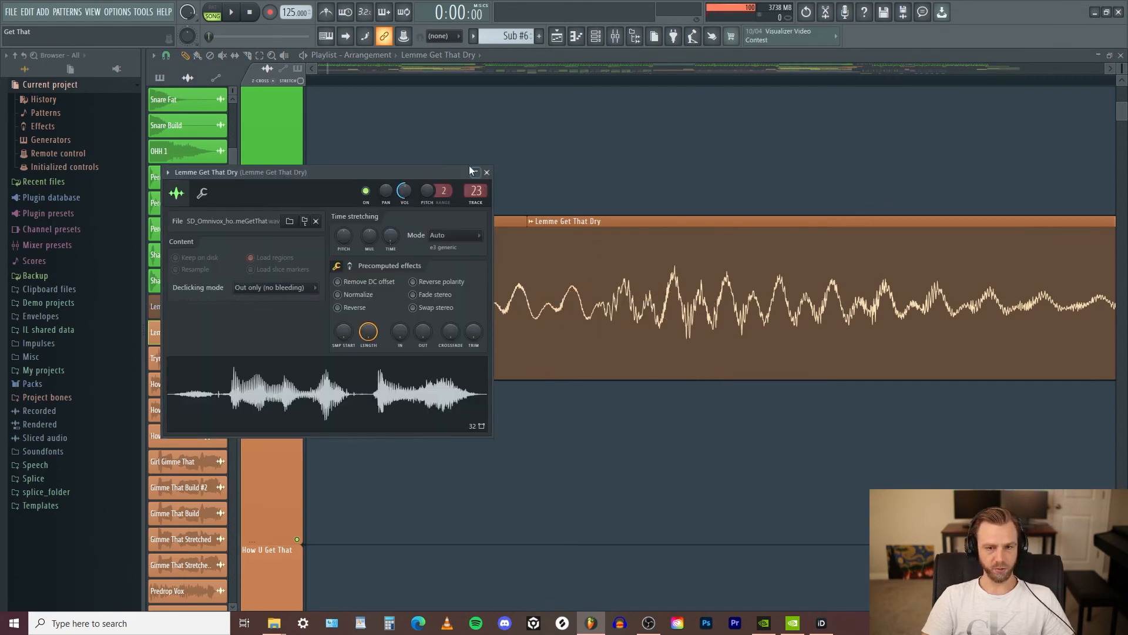
click(486, 172)
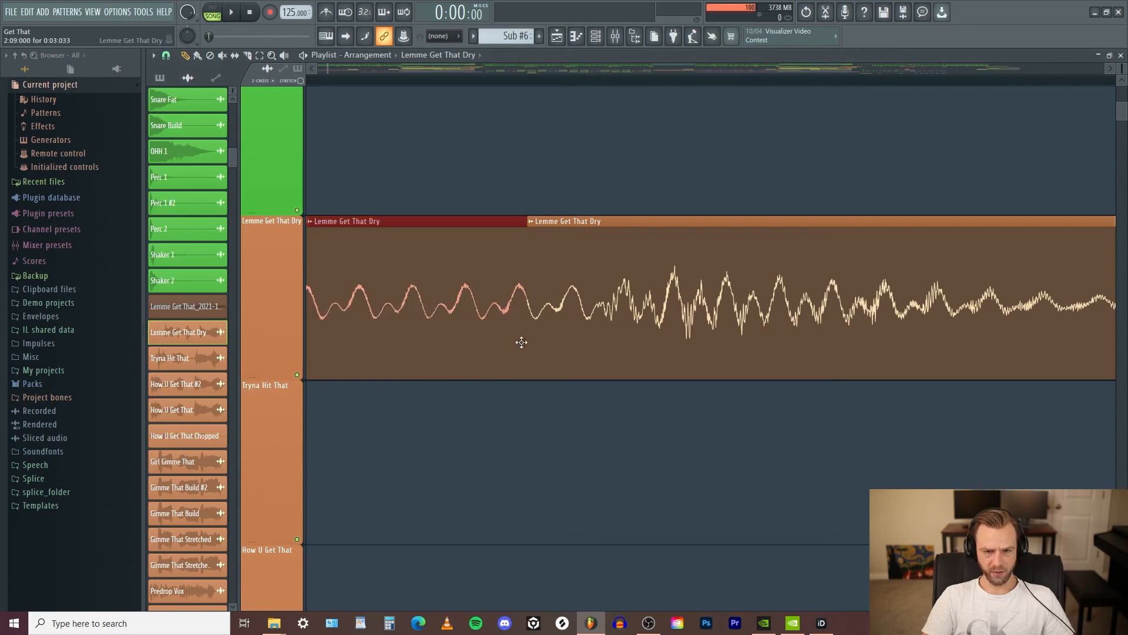
Slice the Lemme Get That Dry clip at three more points after the first cut
key(c)
click(735, 303)
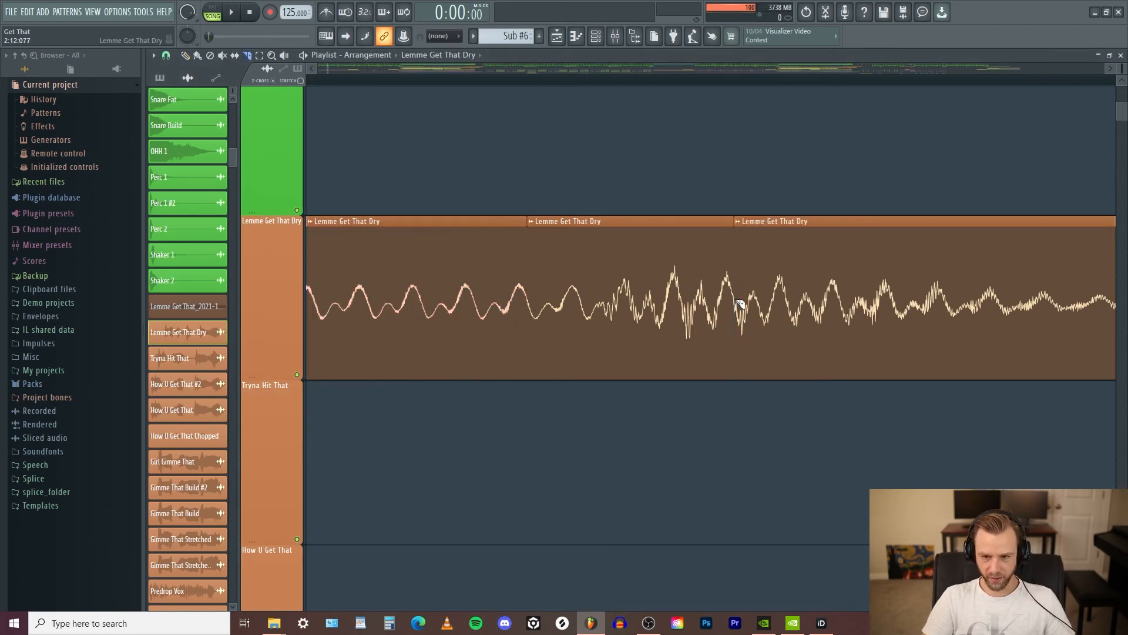
click(785, 309)
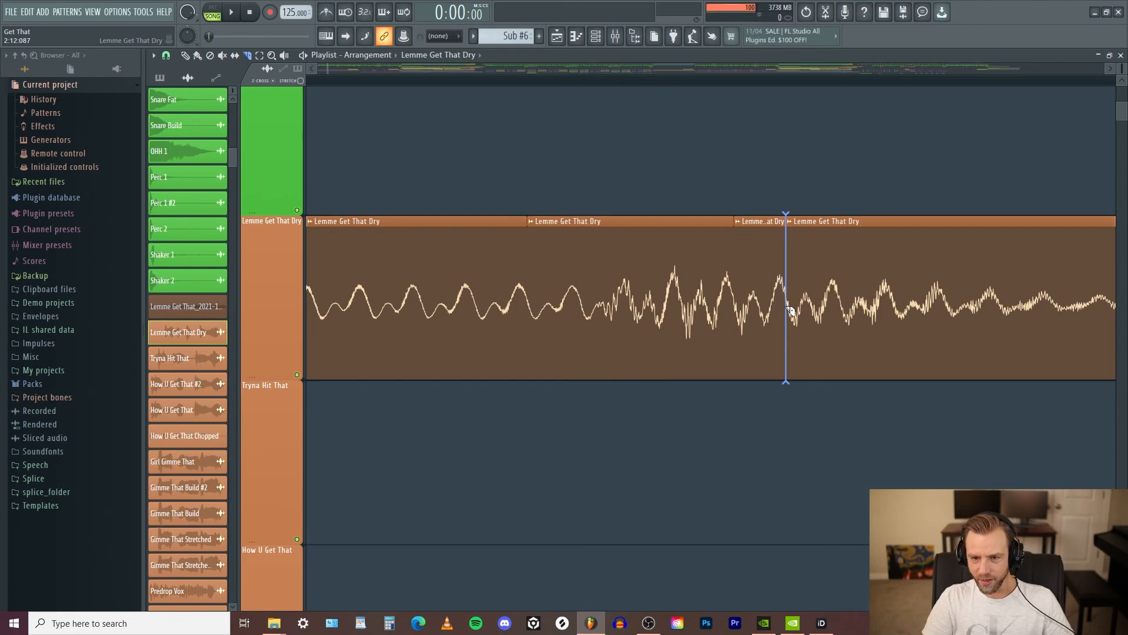
click(786, 306)
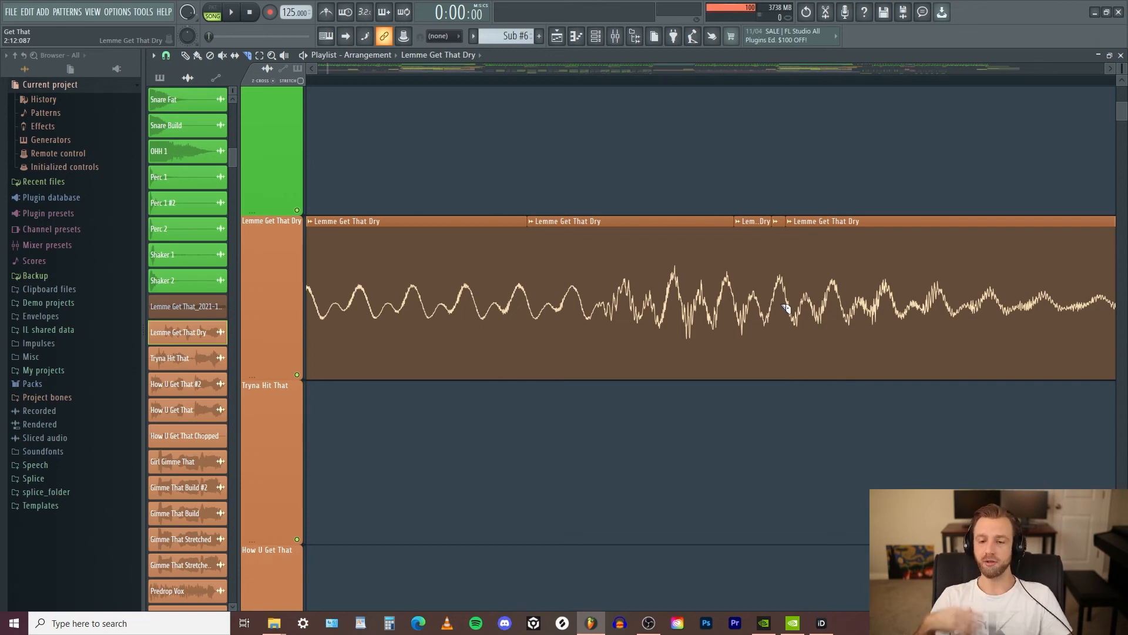
Undo the slices made in the Lemme Get That Dry clip
key(ctrl+z)
key(ctrl+z)
key(ctrl+z)
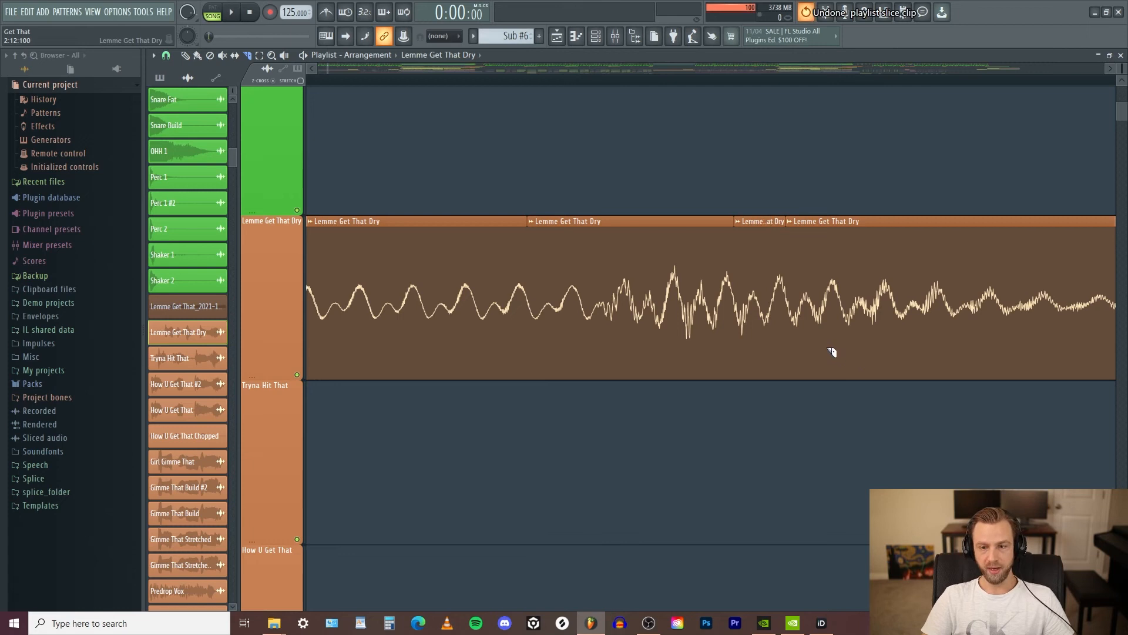
key(ctrl+z)
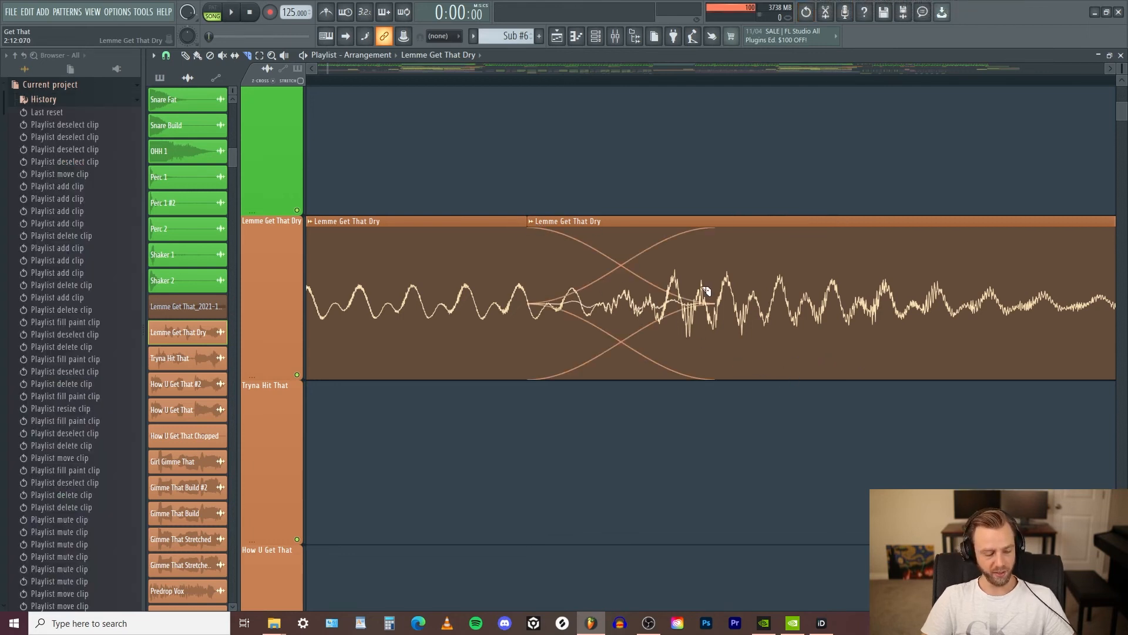
Review the declicking modes of the Lemme Get That Dry sample, keep Generic (bleeding), and close its channel settings
double_click(756, 326)
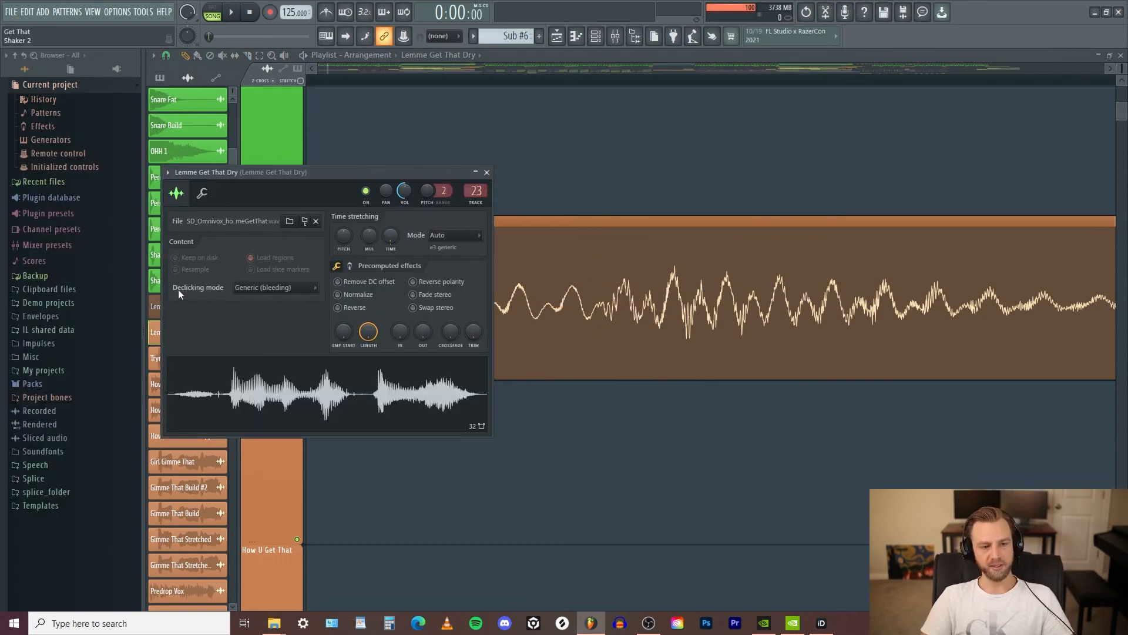
click(285, 288)
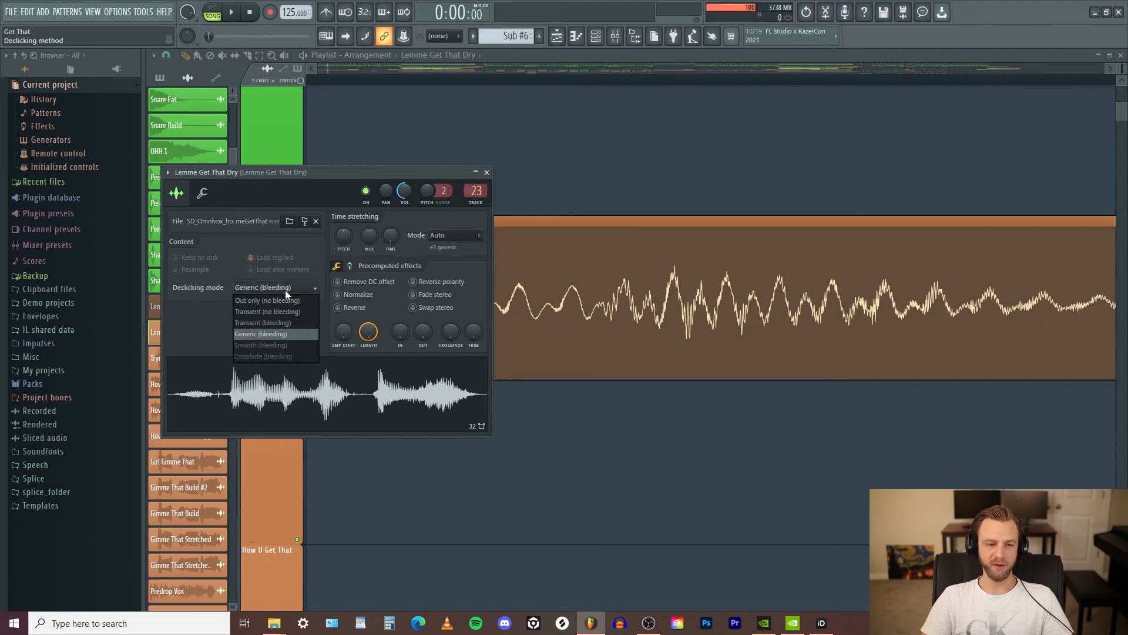
click(288, 333)
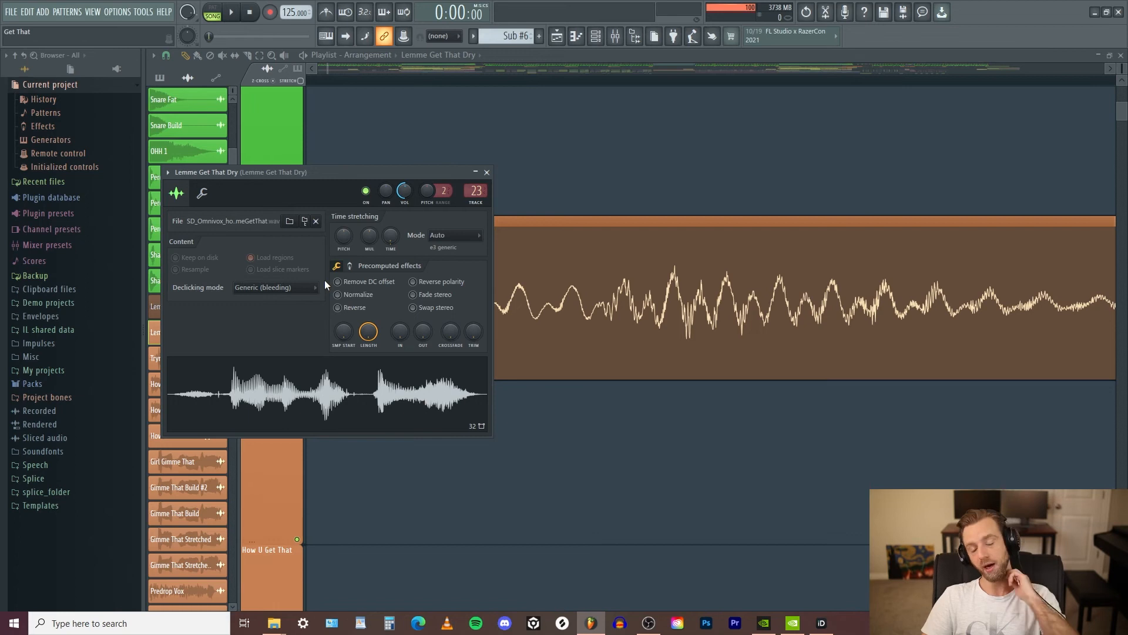
click(486, 172)
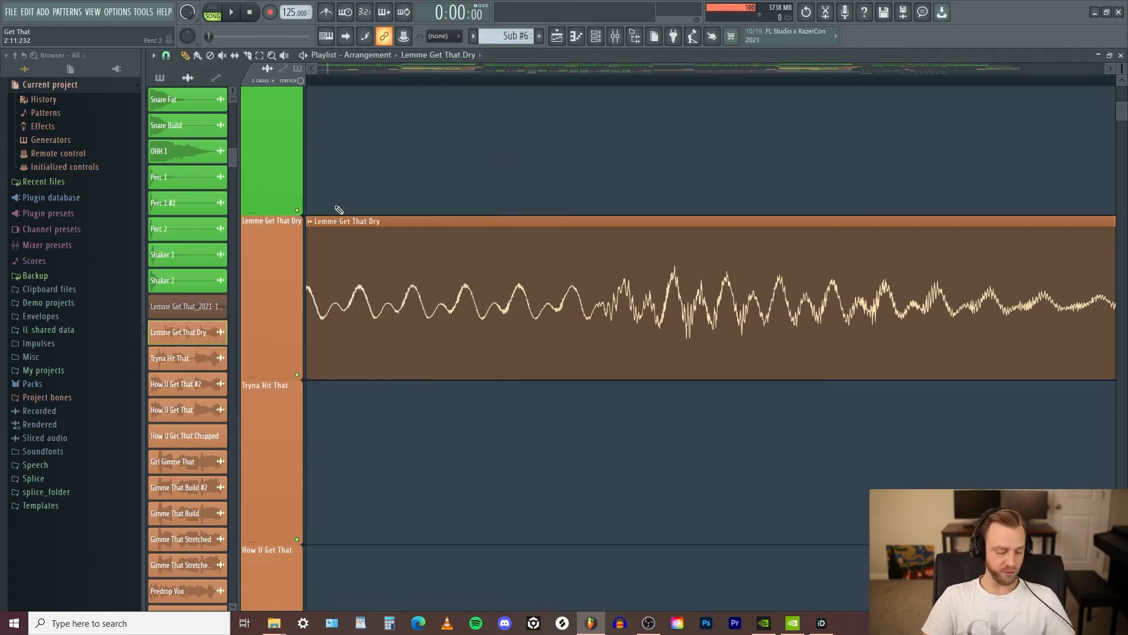
Slice the Lemme Get That Dry clip at two points to compare the crossfades, and undo both slices
click(527, 296)
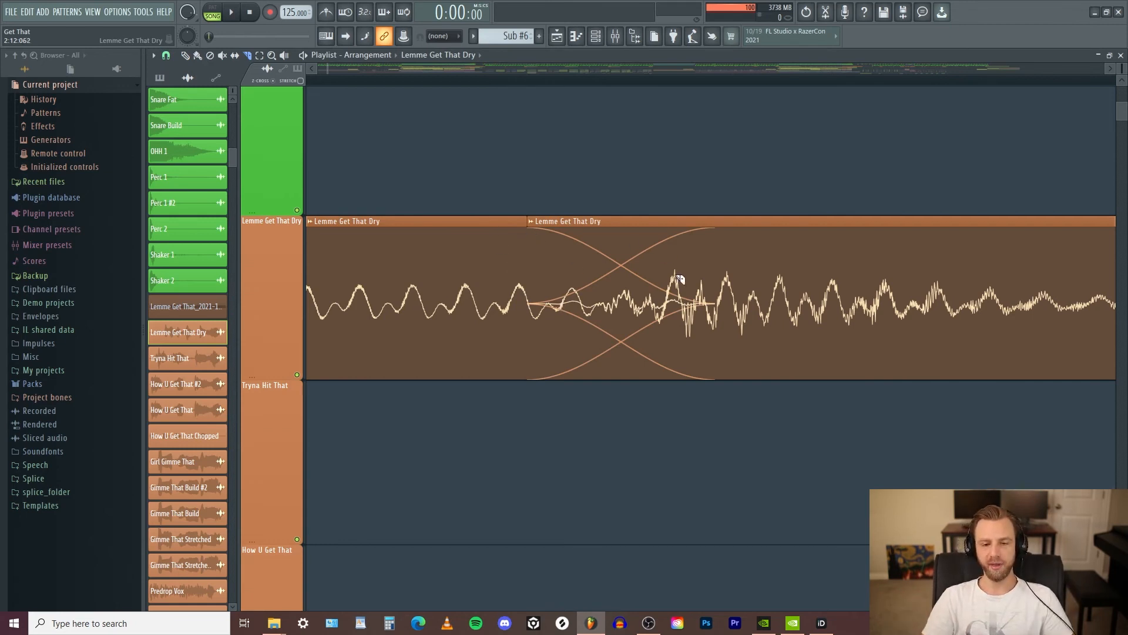
click(822, 307)
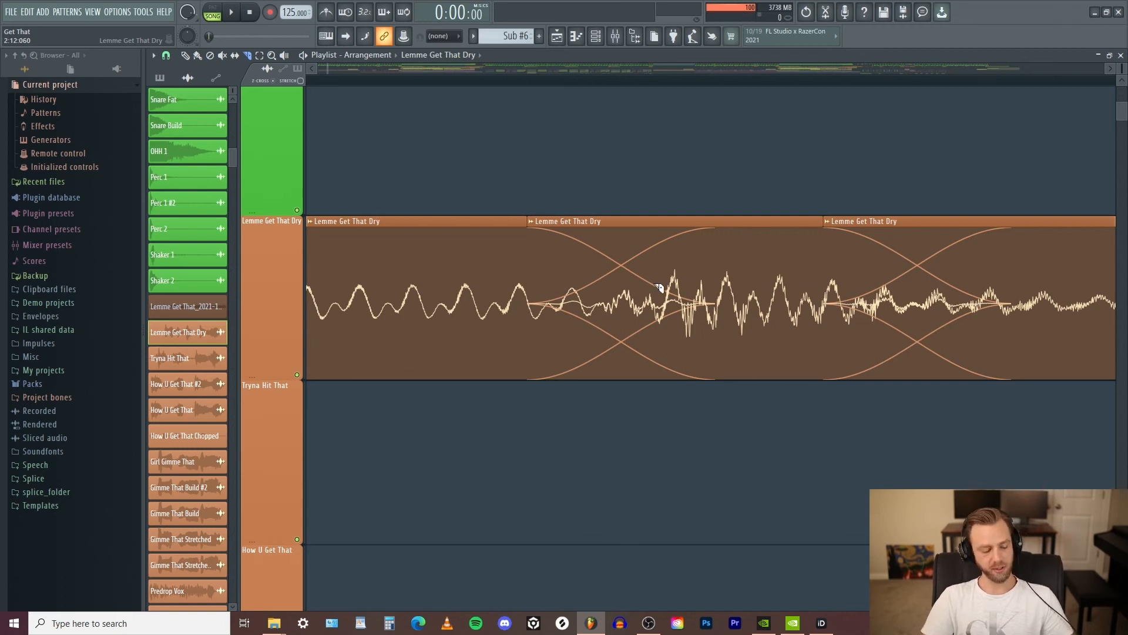
key(ctrl+alt+z)
key(ctrl+alt+z)
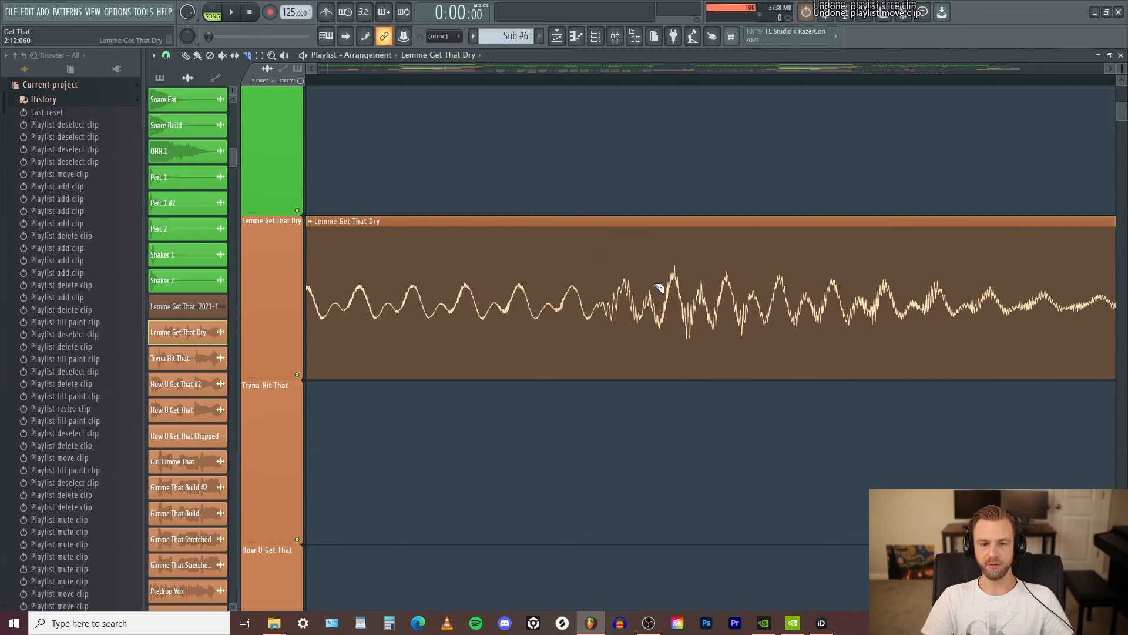
Switch the playlist's clip focus to automation clips
scroll(635, 164, down, 5)
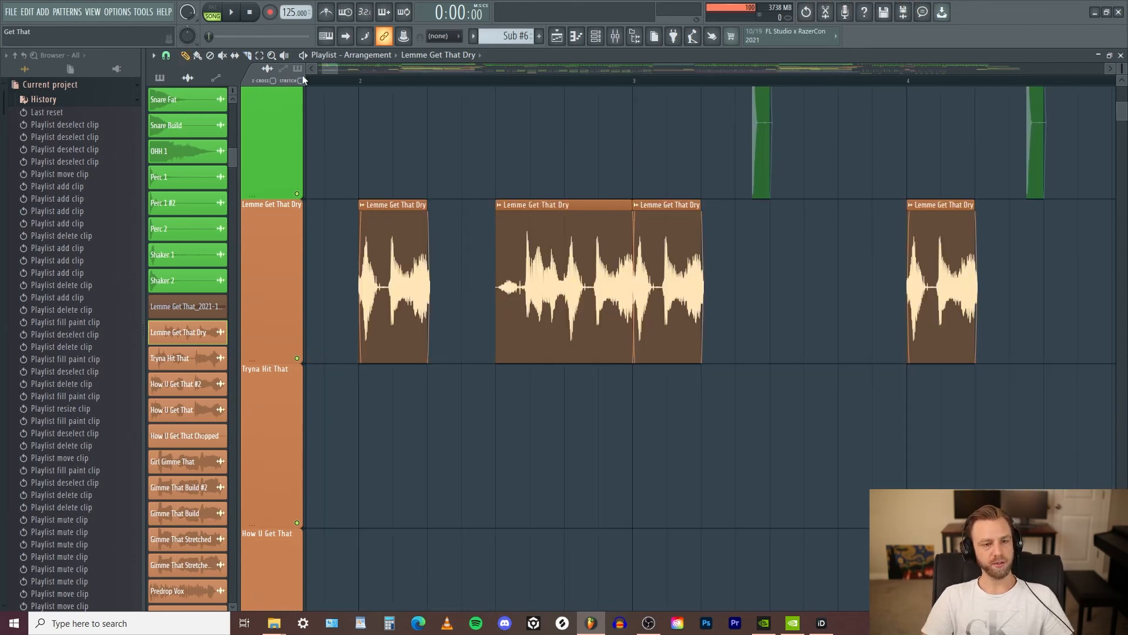
click(285, 69)
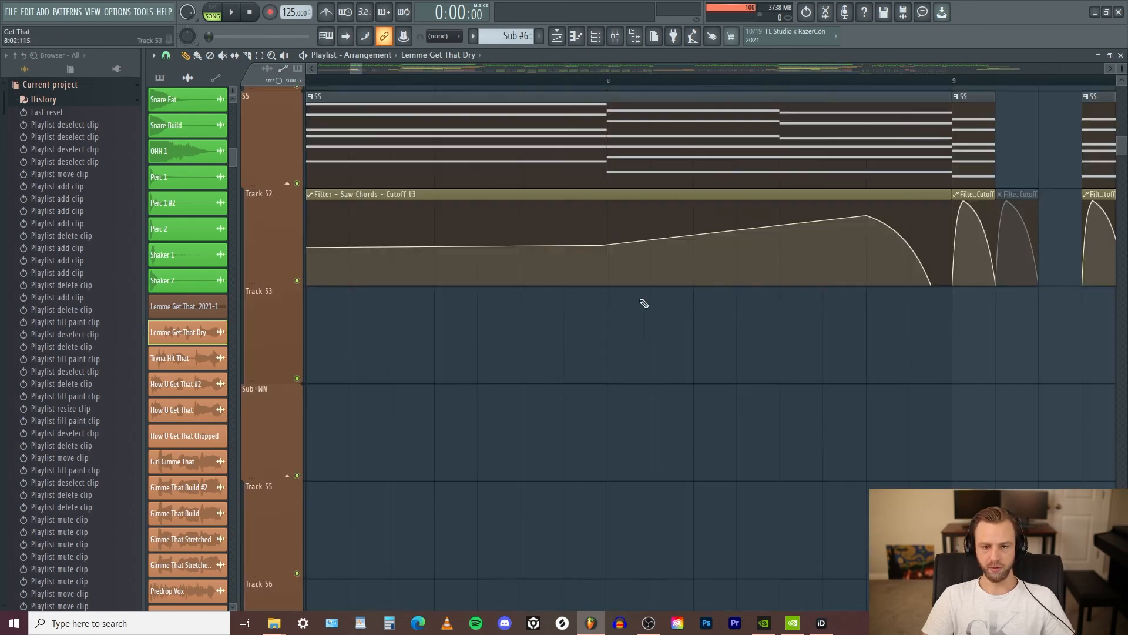
Try moving the second point of the Filter - Saw Chords - Cutoff #3 automation clip past bar 8, and undo the move
mouse_move(718, 291)
mouse_down()
mouse_move(826, 242)
mouse_move(728, 282)
mouse_up()
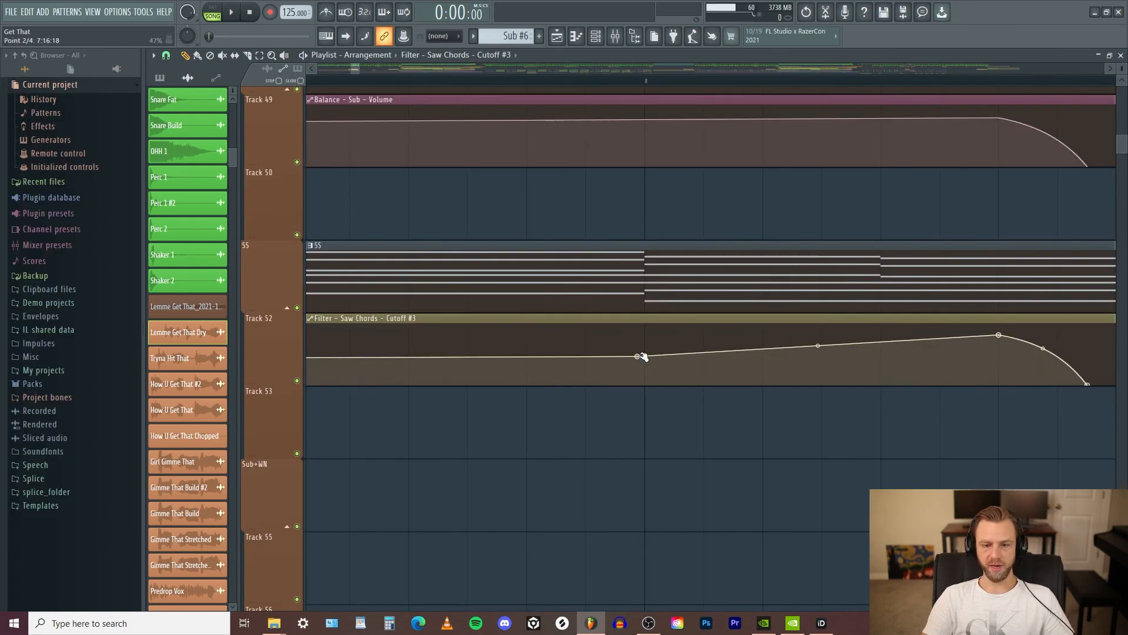
drag(639, 355, 706, 360)
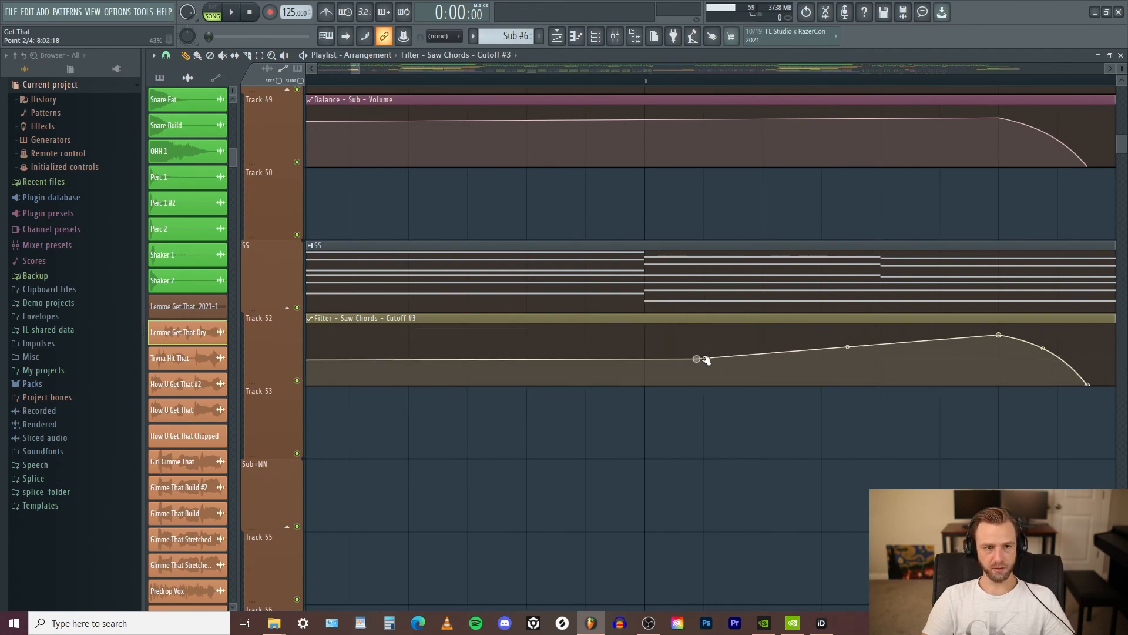
key(ctrl+z)
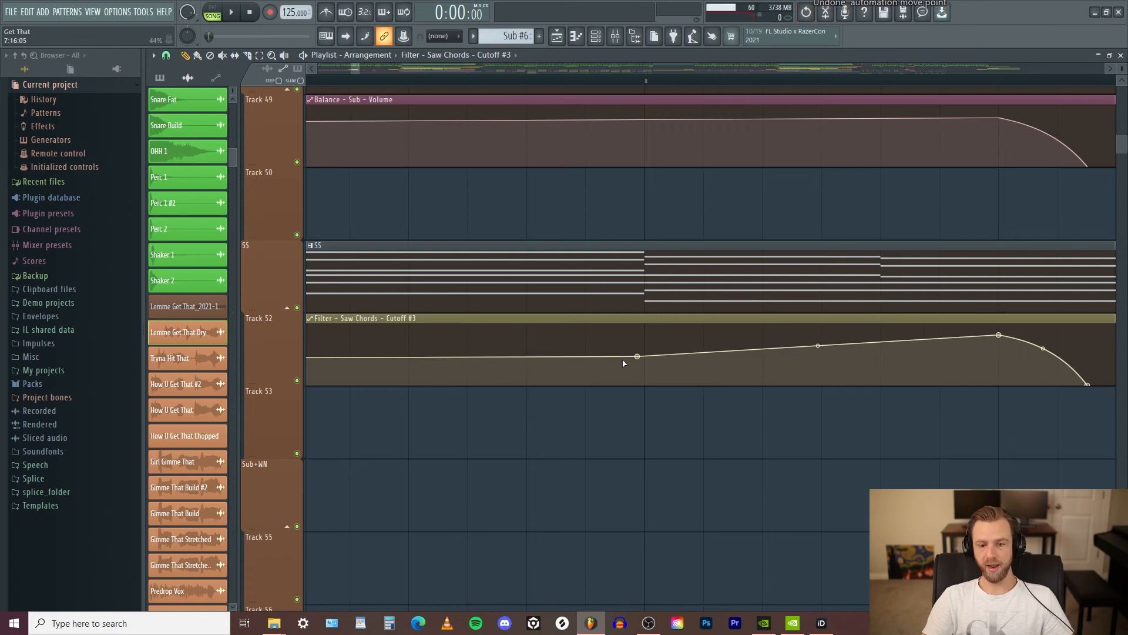
Try shifting the same cutoff automation point slightly later and earlier around bar 8, and undo the changes
drag(643, 369, 745, 328)
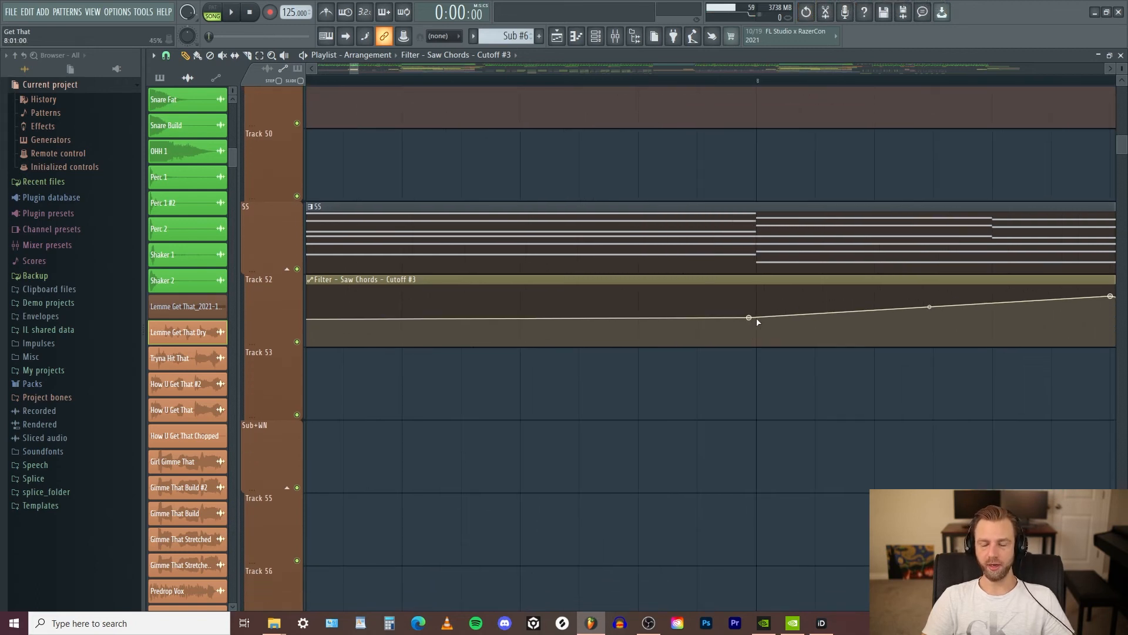
drag(701, 367, 506, 385)
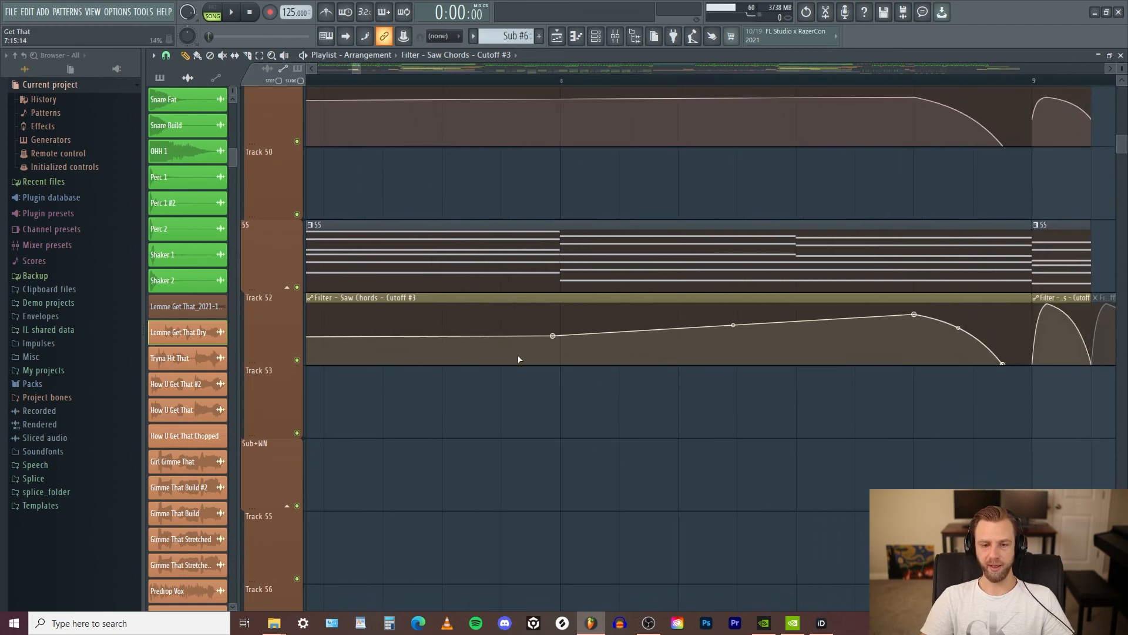
mouse_move(554, 335)
mouse_down()
mouse_move(675, 315)
mouse_move(495, 337)
mouse_move(561, 336)
mouse_up()
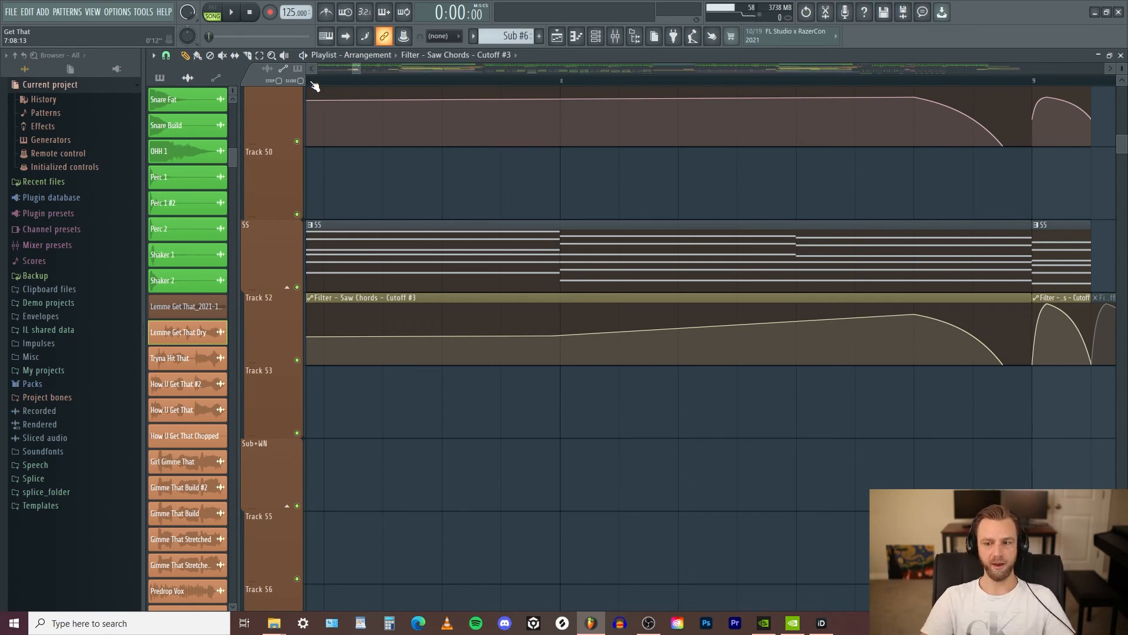
click(382, 37)
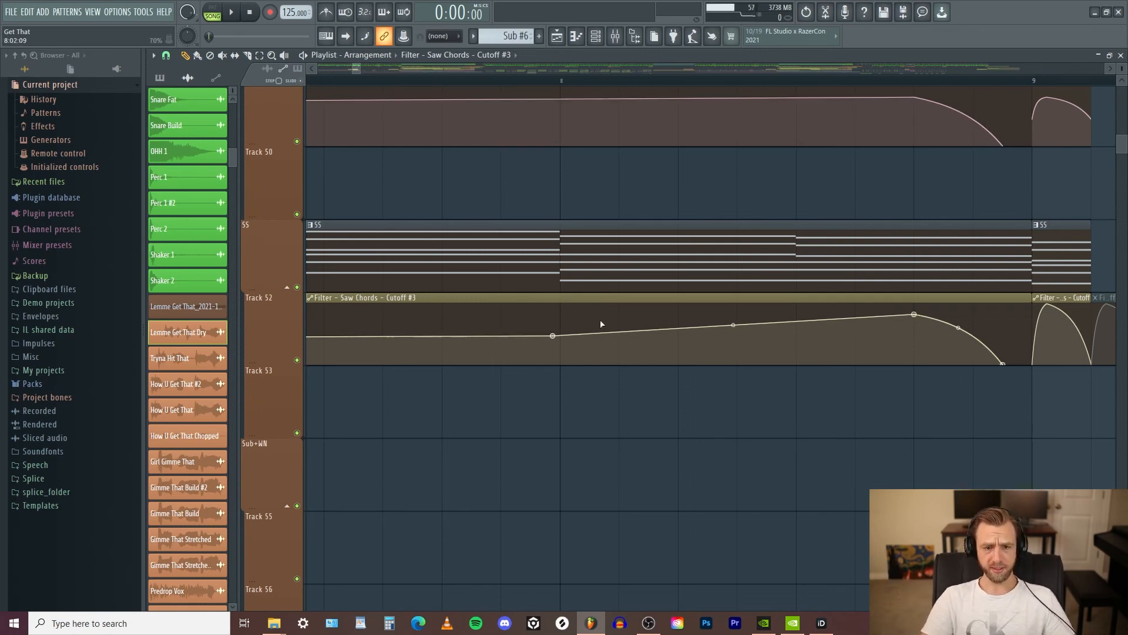
drag(553, 336, 577, 339)
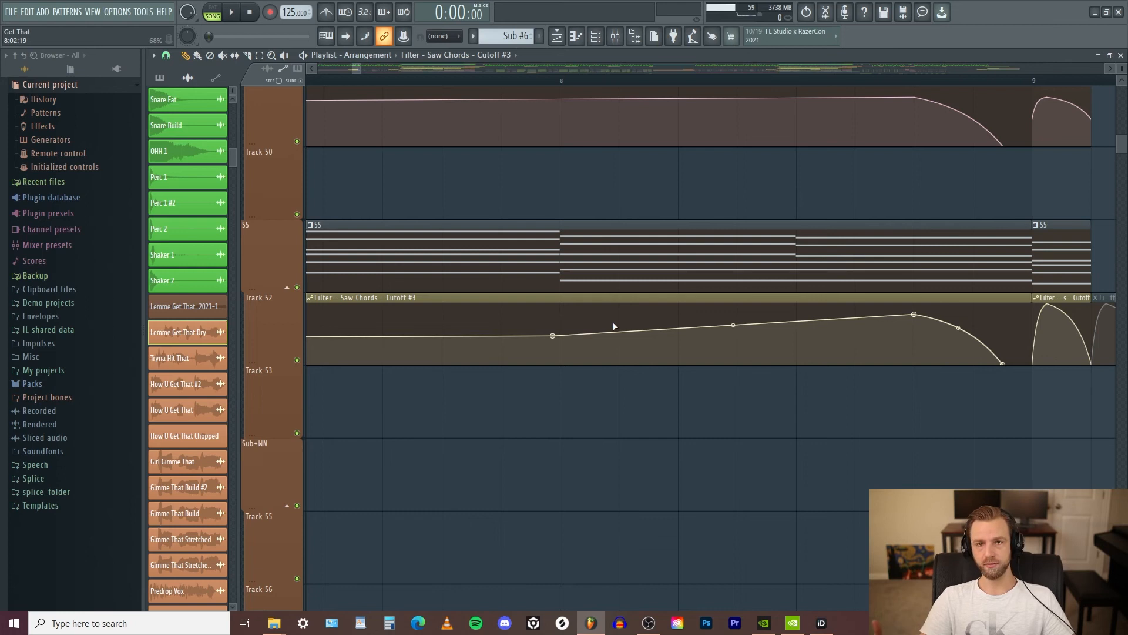
drag(557, 336, 500, 336)
key(ctrl+z)
key(ctrl+z)
key(ctrl+z)
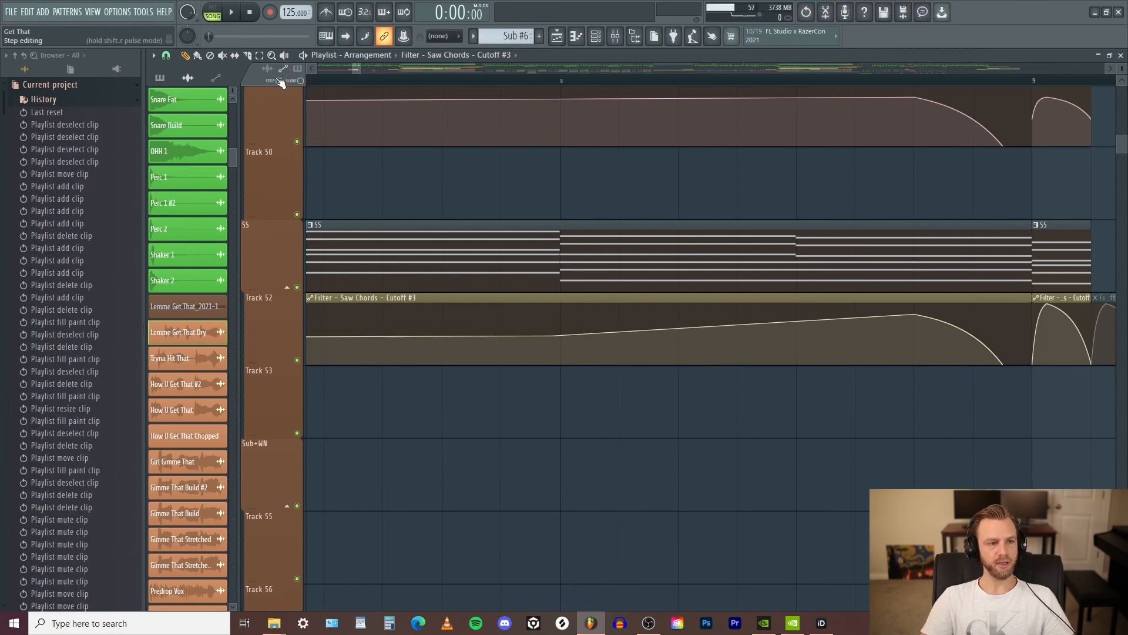
With step editing, draw stepped and freehand automation across the Filter - Saw Chords - Cutoff #3 clip around bars 7 and 8
mouse_move(568, 318)
mouse_down()
mouse_move(797, 342)
mouse_move(802, 325)
mouse_move(808, 348)
mouse_up()
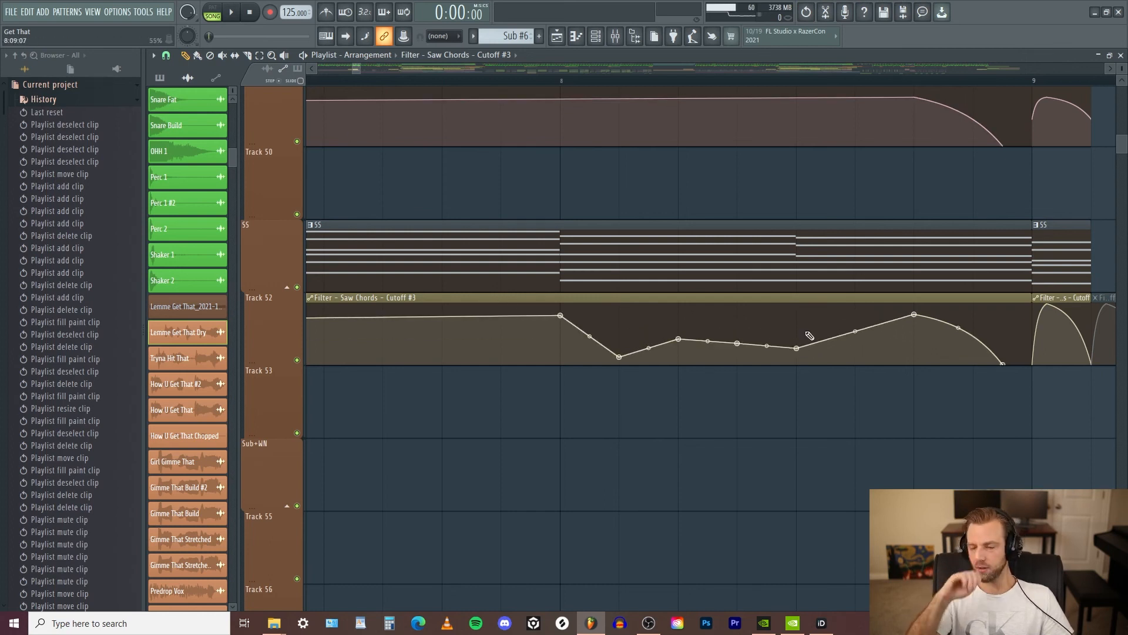
drag(566, 438, 956, 352)
mouse_move(910, 253)
mouse_down()
mouse_move(802, 271)
mouse_move(664, 271)
mouse_up()
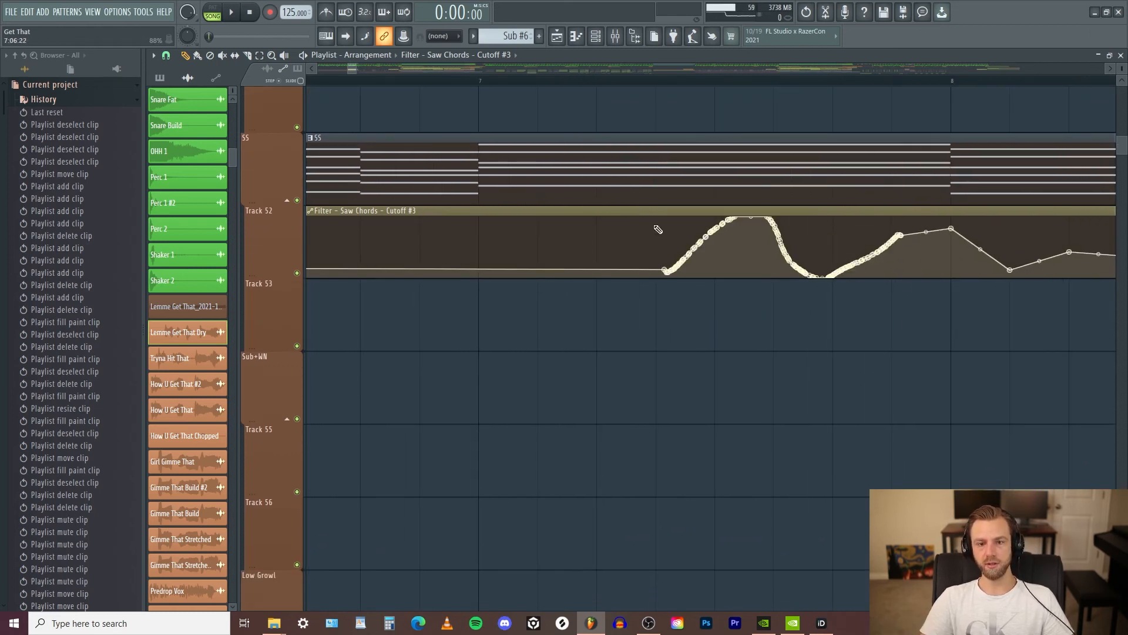
mouse_move(624, 242)
mouse_down()
mouse_move(551, 253)
mouse_move(429, 244)
mouse_move(424, 258)
mouse_up()
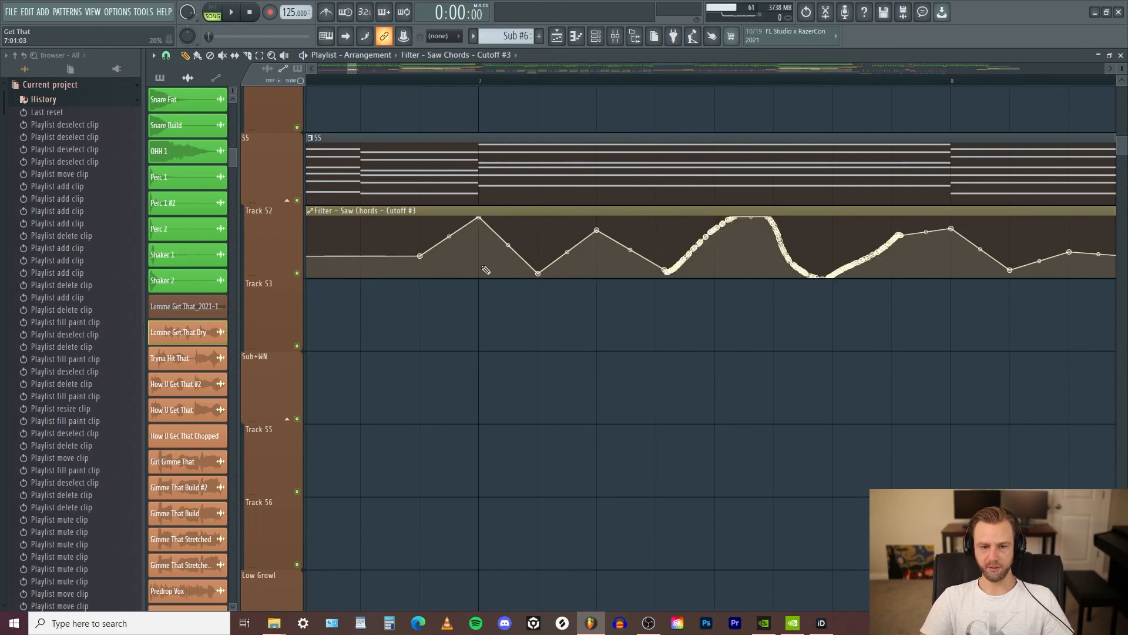
mouse_move(479, 274)
mouse_down()
mouse_move(669, 200)
mouse_move(999, 267)
mouse_move(1066, 252)
mouse_up()
scroll(730, 368, up, 1)
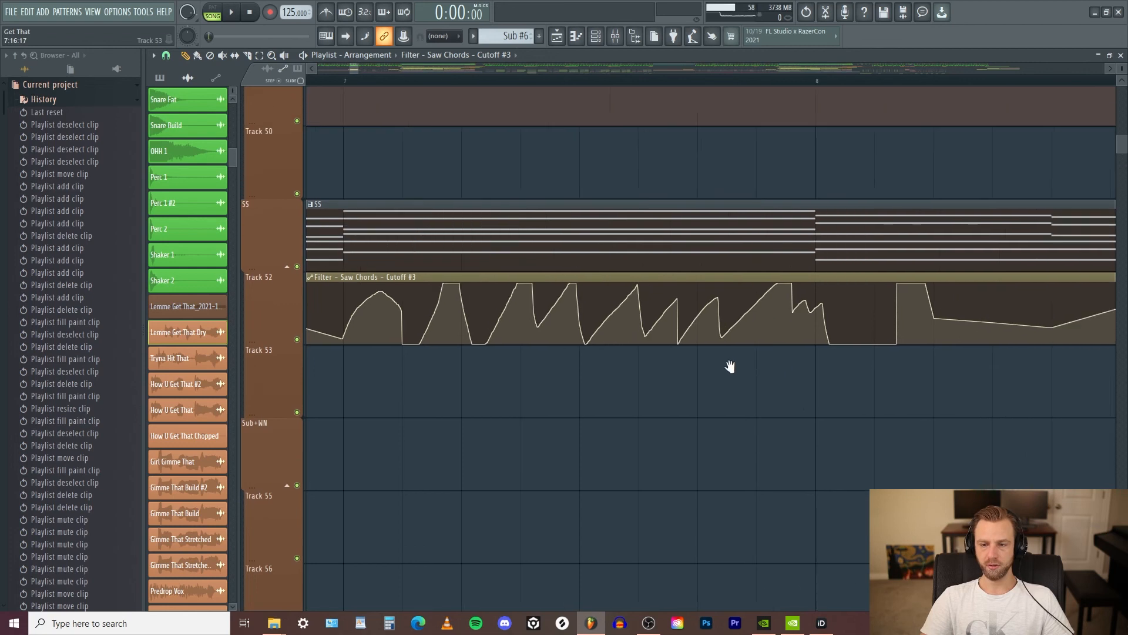
scroll(731, 367, right, 3)
mouse_move(590, 283)
mouse_down()
mouse_move(664, 231)
mouse_move(788, 290)
mouse_up()
Examine the whole arrangement, from the empty tracks below Track 74 up to the SC and Kick 1 tracks
ctrl+right_click(440, 286)
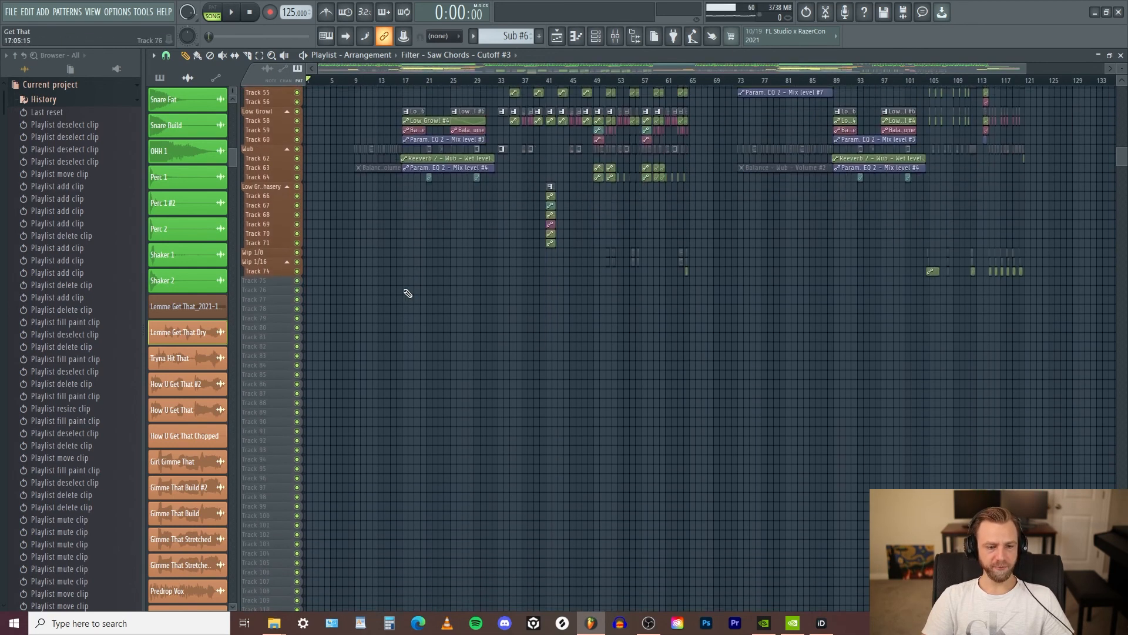
scroll(335, 214, up, 5)
scroll(277, 175, up, 8)
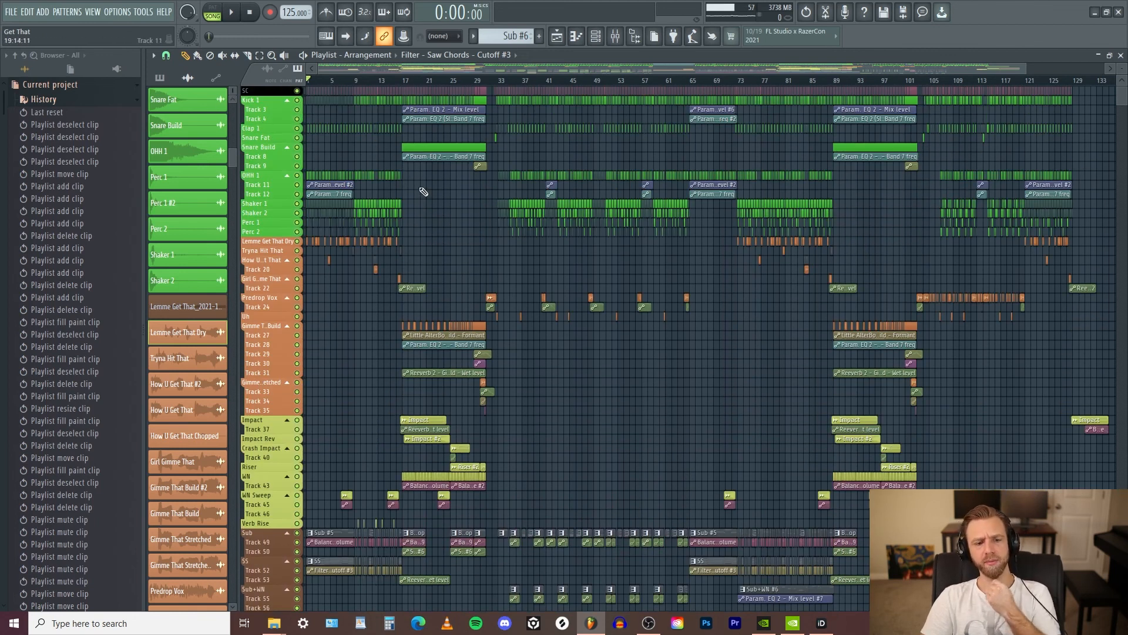
scroll(373, 331, down, 20)
scroll(404, 365, down, 3)
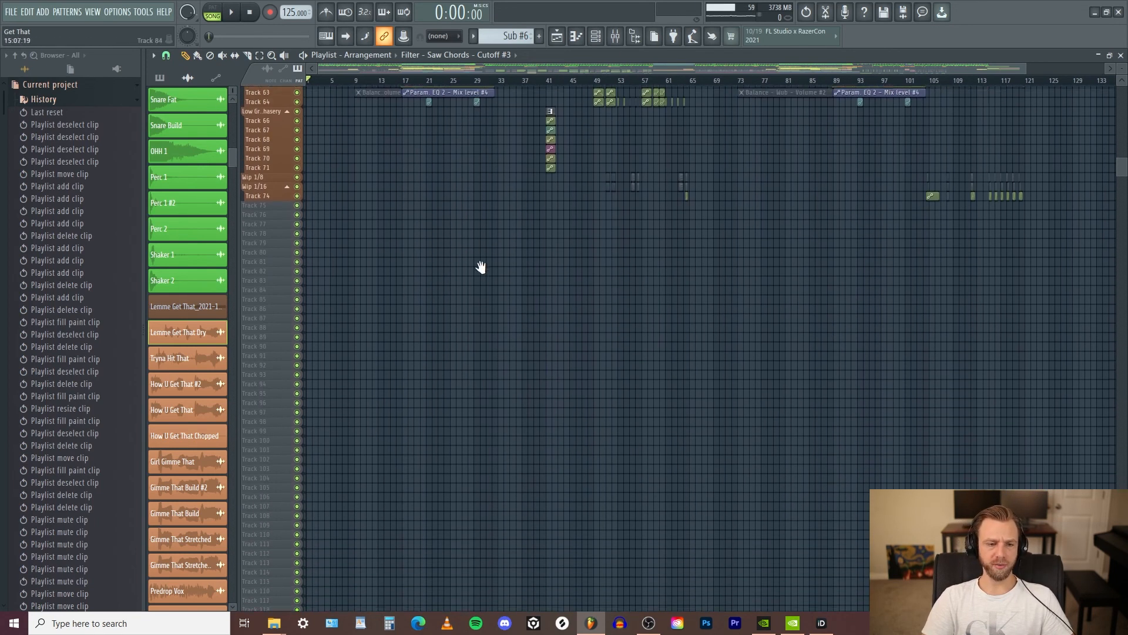
scroll(271, 221, up, 5)
scroll(261, 227, up, 5)
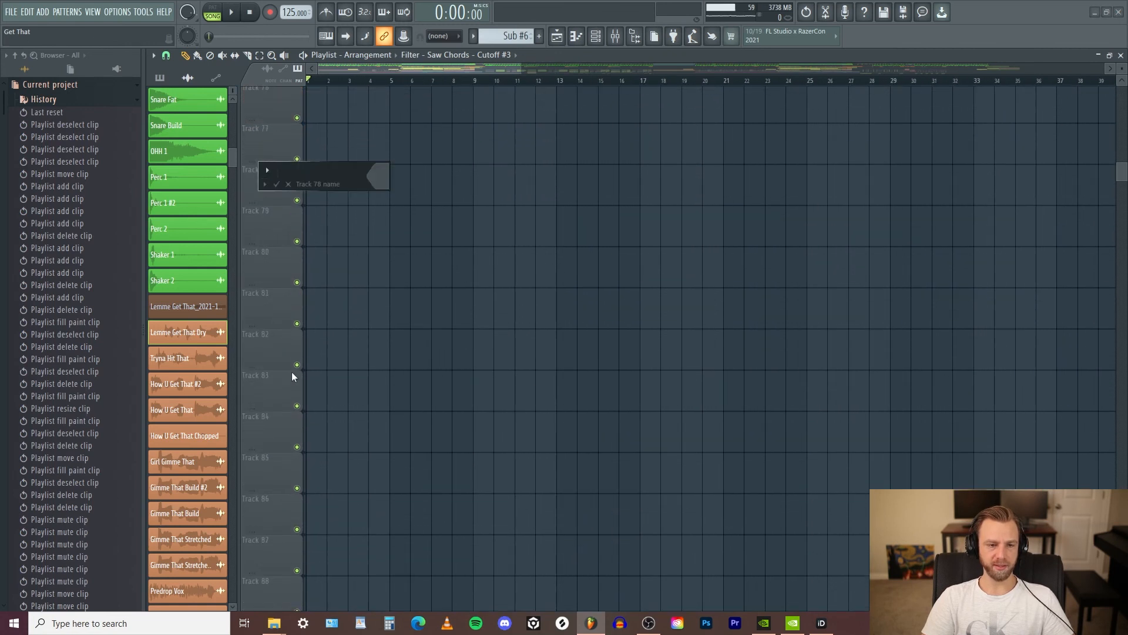
scroll(423, 381, up, 5)
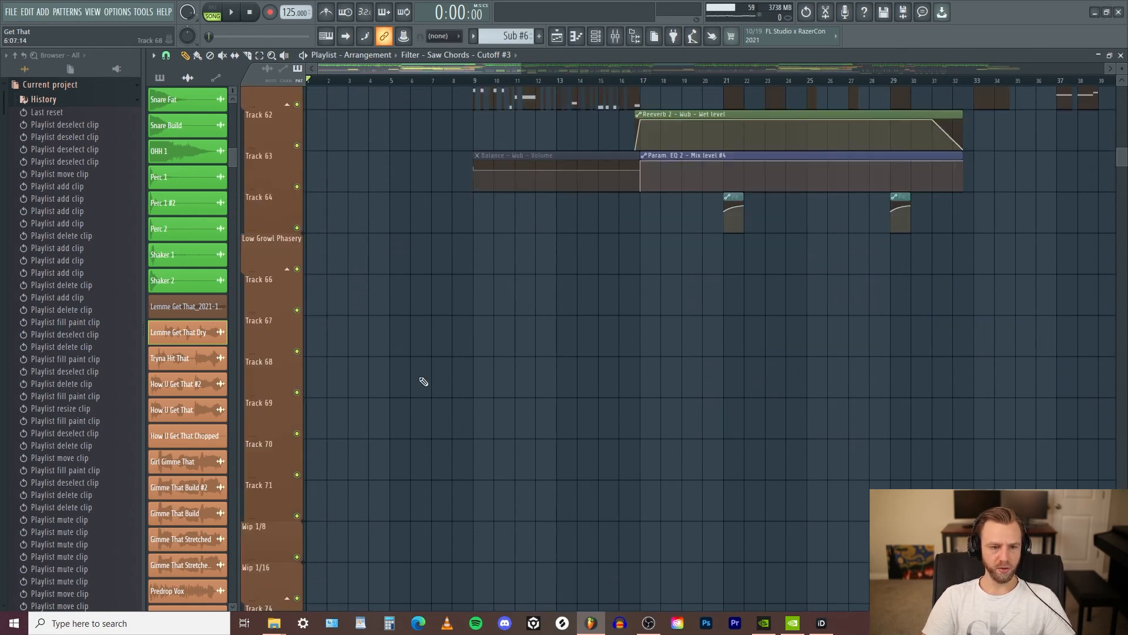
scroll(414, 348, down, 5)
scroll(355, 350, up, 3)
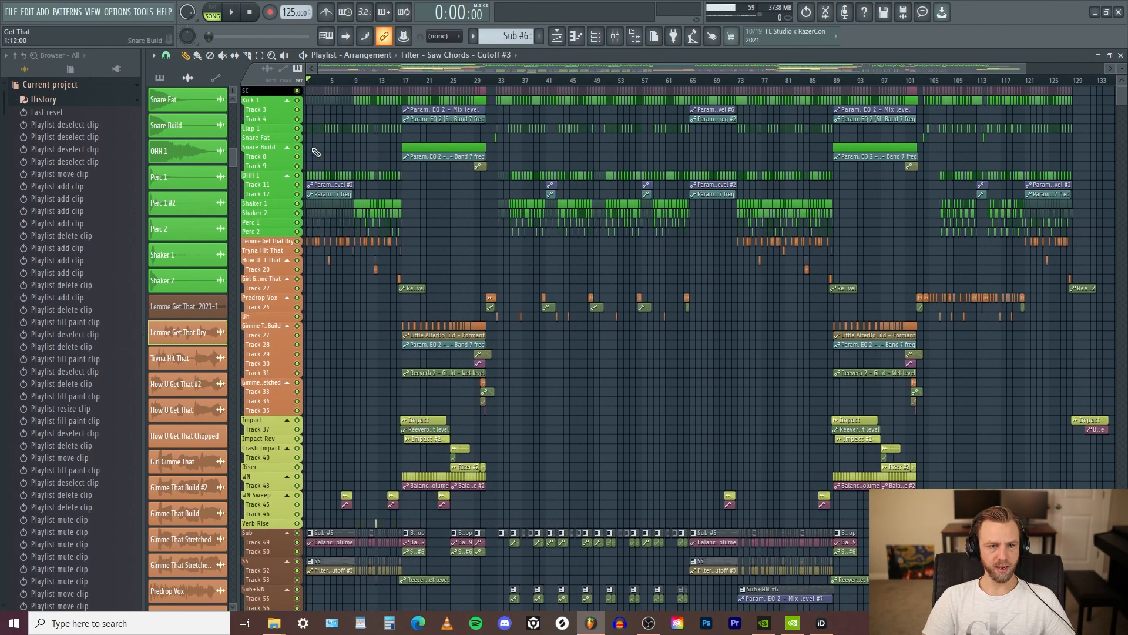
scroll(318, 153, up, 5)
scroll(636, 359, up, 2)
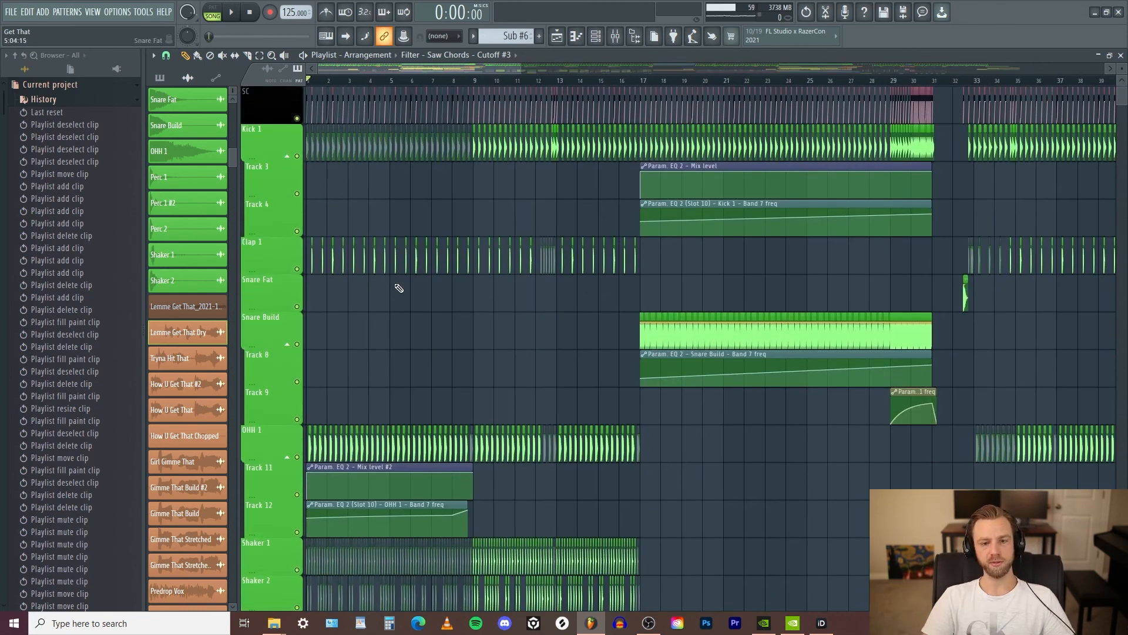
click(383, 176)
right_click(373, 180)
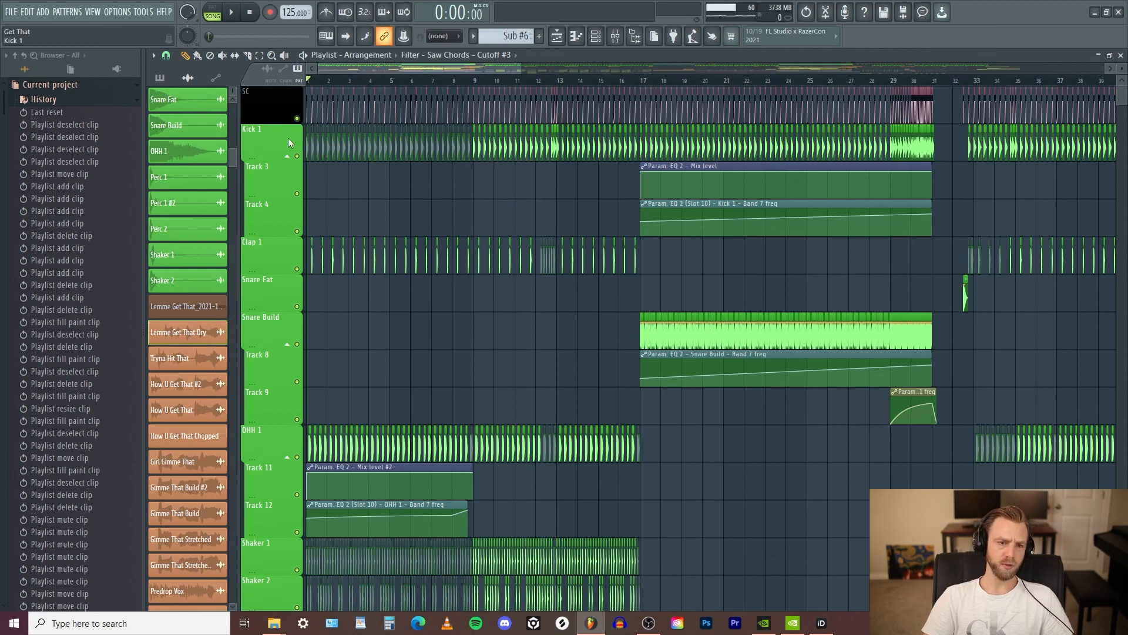
Try dark slate gray #40354A as the SC track's color, and close the color selector without accepting it
right_click(295, 101)
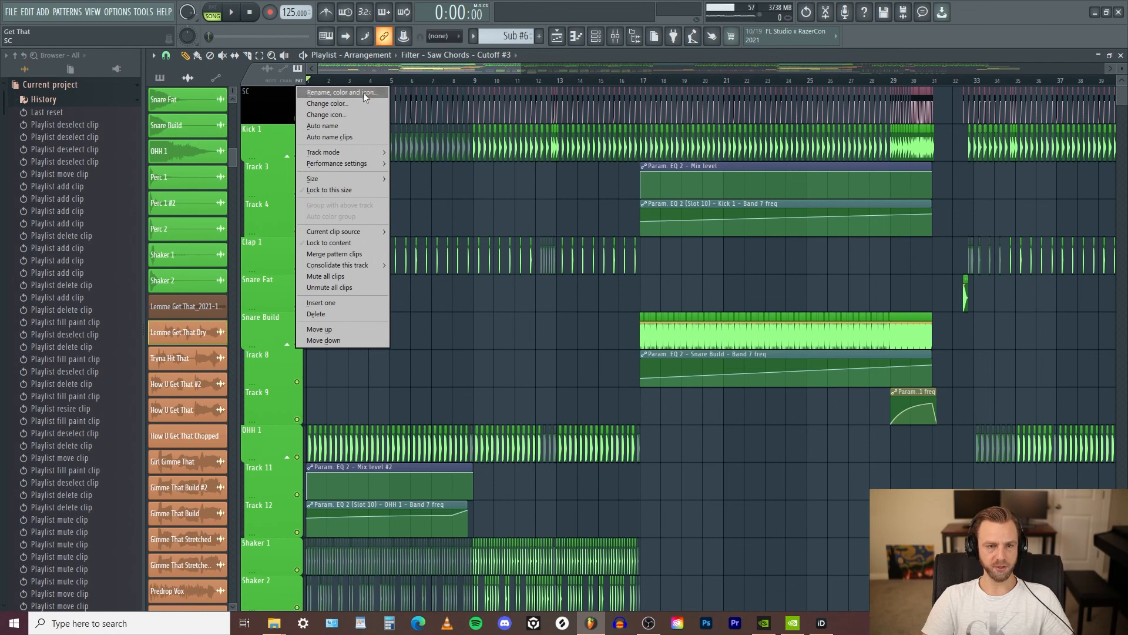
click(347, 92)
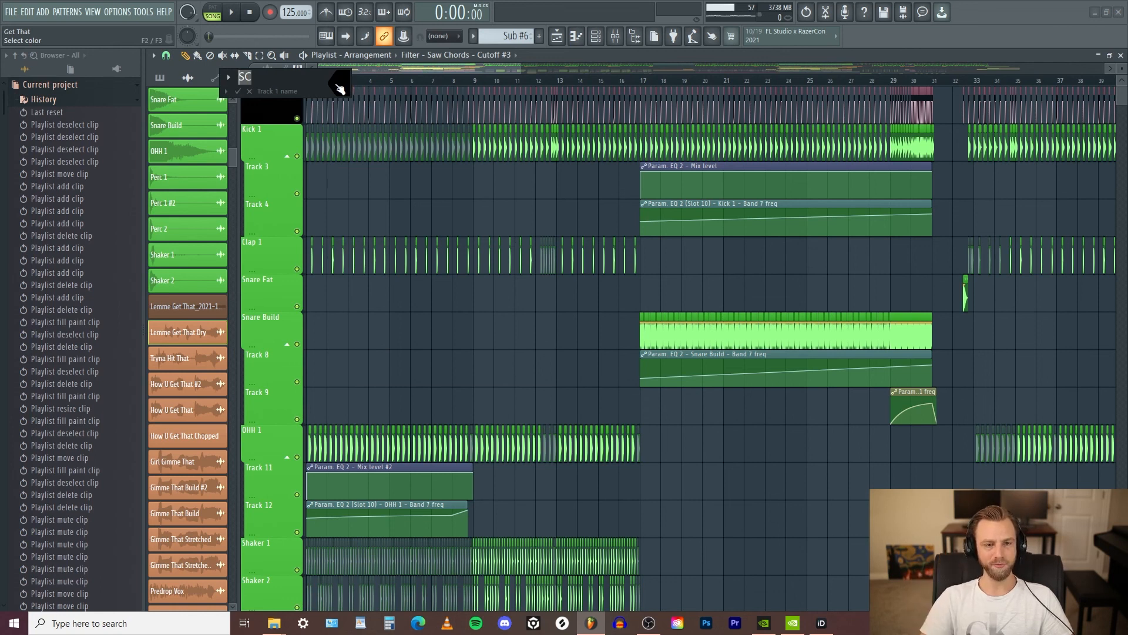
click(335, 82)
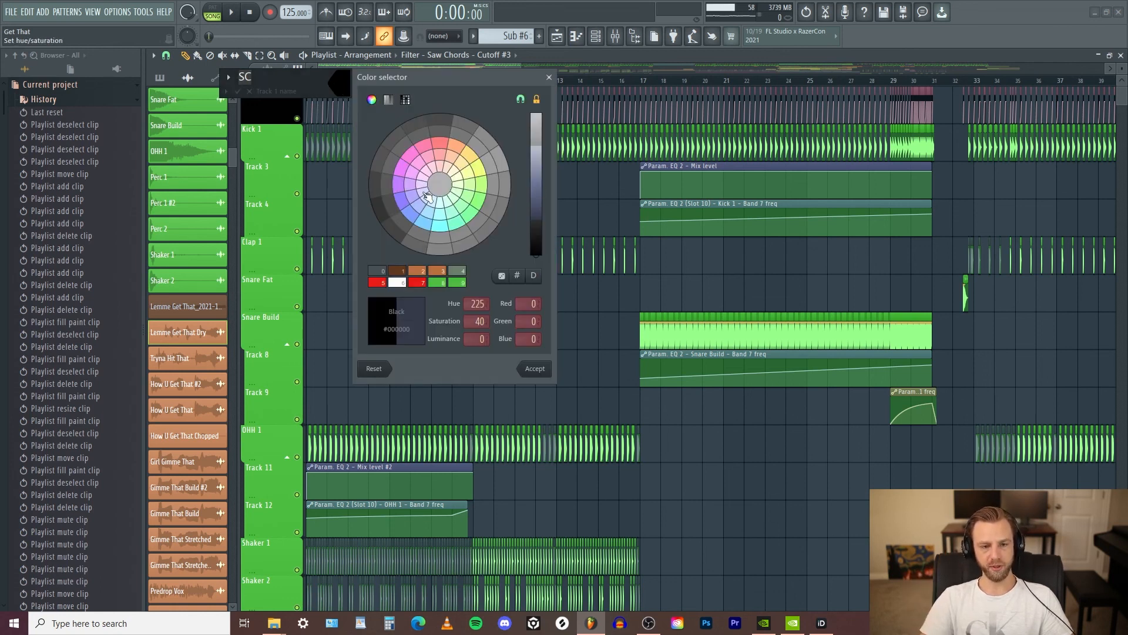
drag(425, 227, 422, 184)
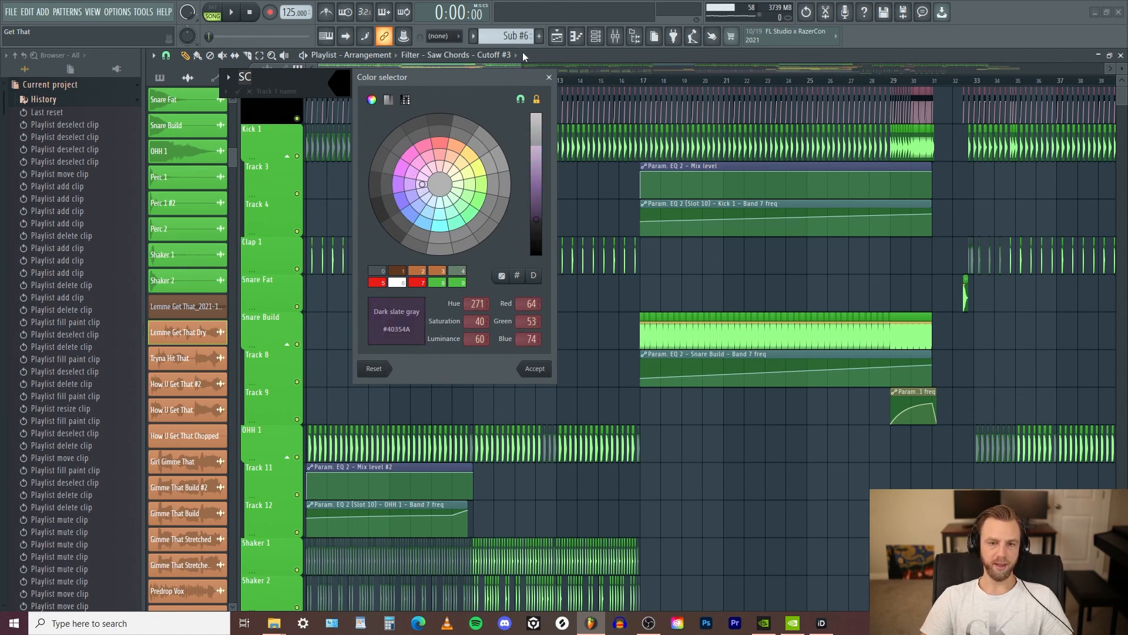
click(548, 77)
key(Return)
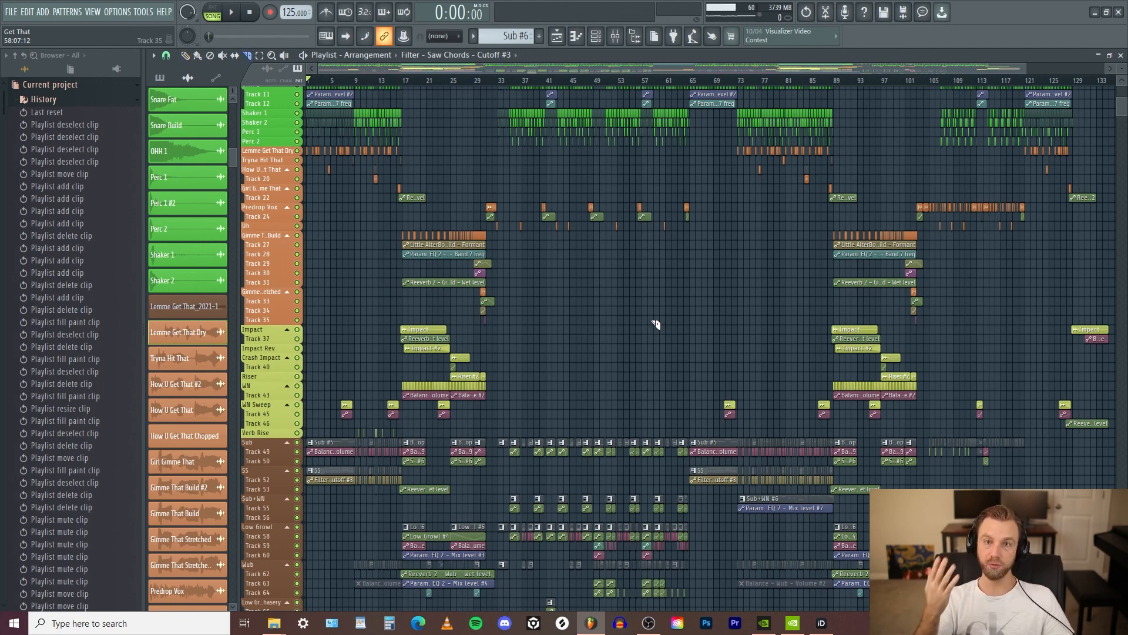
Switch to the Mute tool, and examine the Gimme That Build section around bars 17 to 31 up close before returning to the full arrangement
key(t)
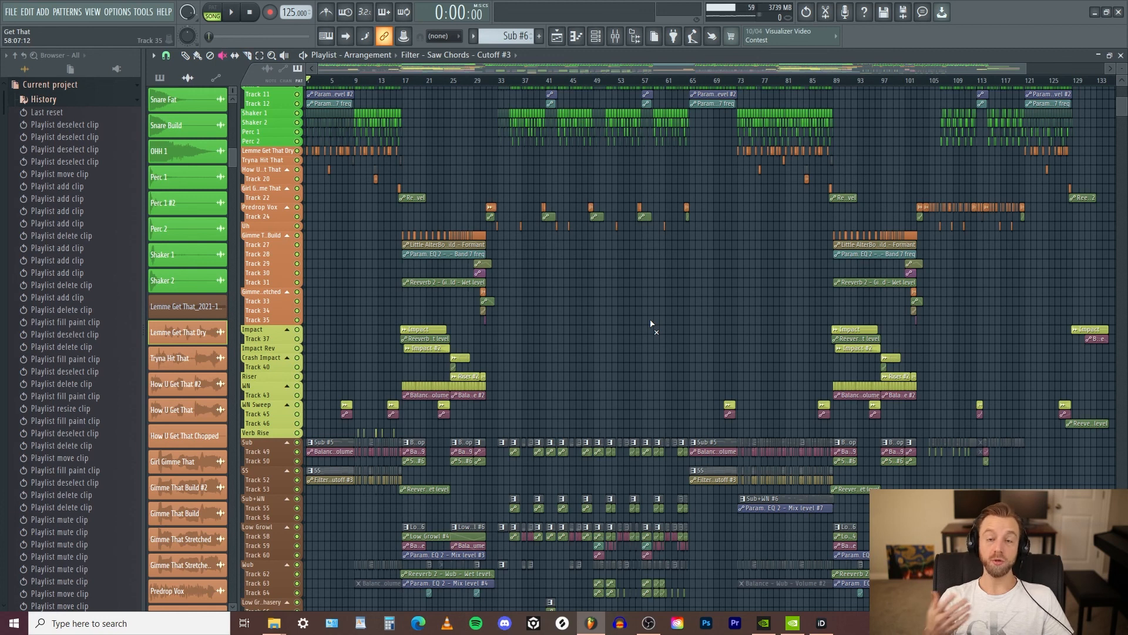
drag(514, 333, 399, 235)
ctrl+click(637, 308)
drag(534, 304, 393, 234)
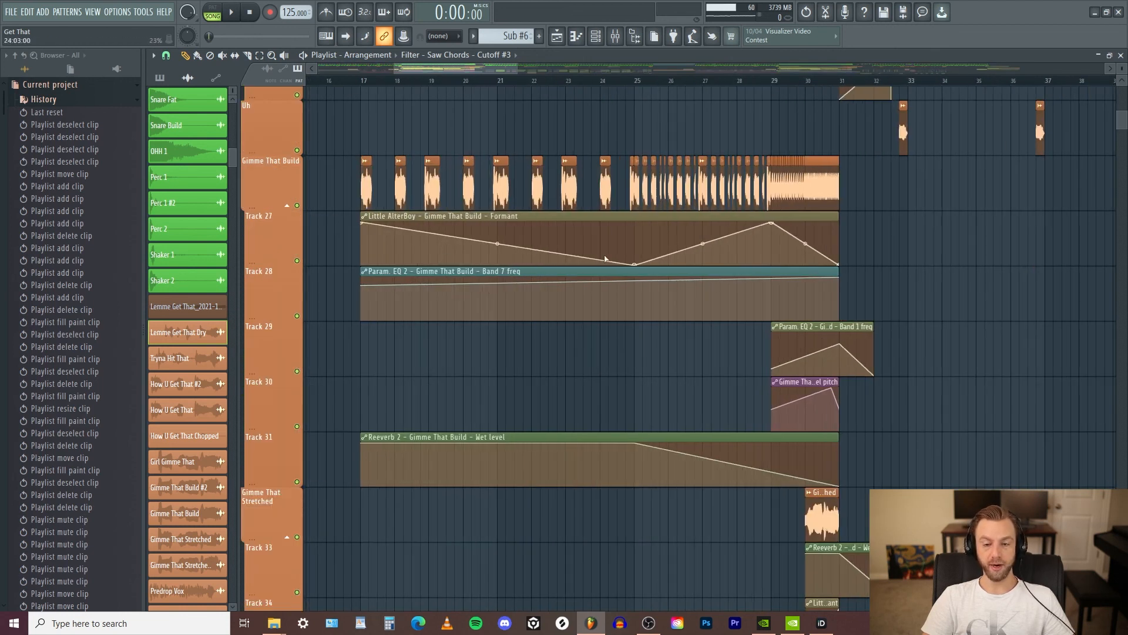
ctrl+right_click(647, 373)
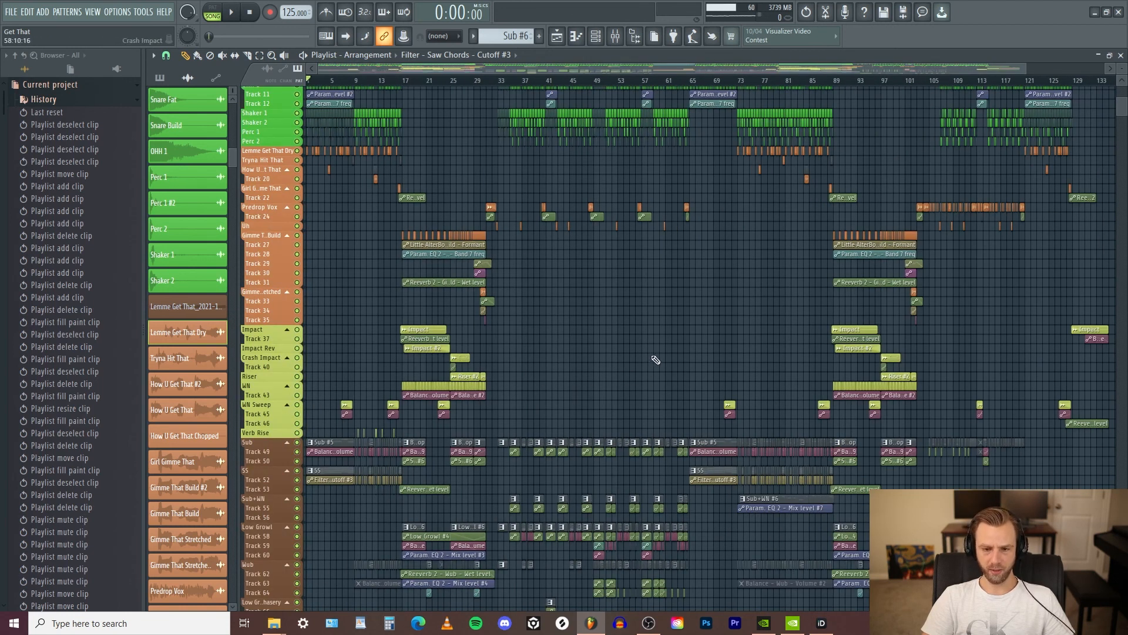
scroll(656, 359, up, 3)
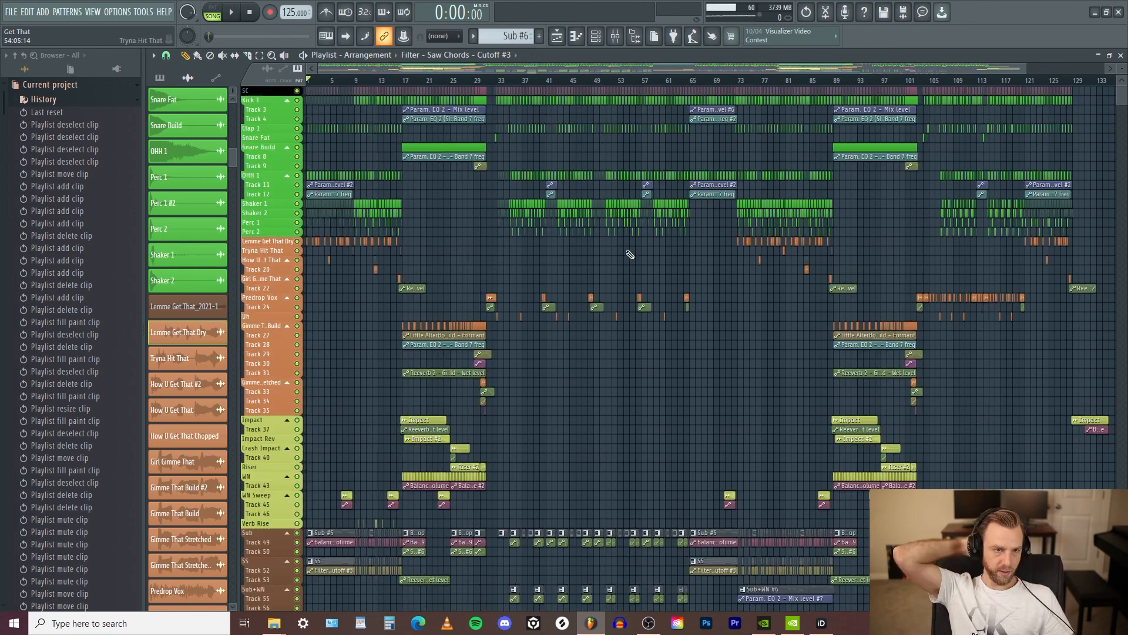
scroll(659, 300, down, 3)
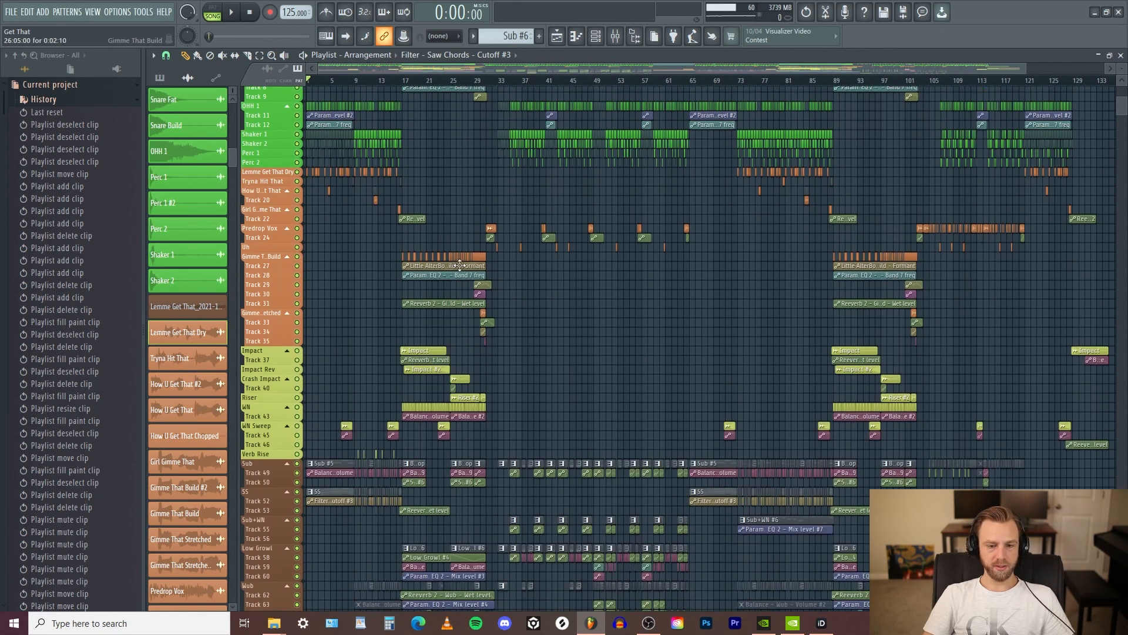
scroll(660, 300, up, 3)
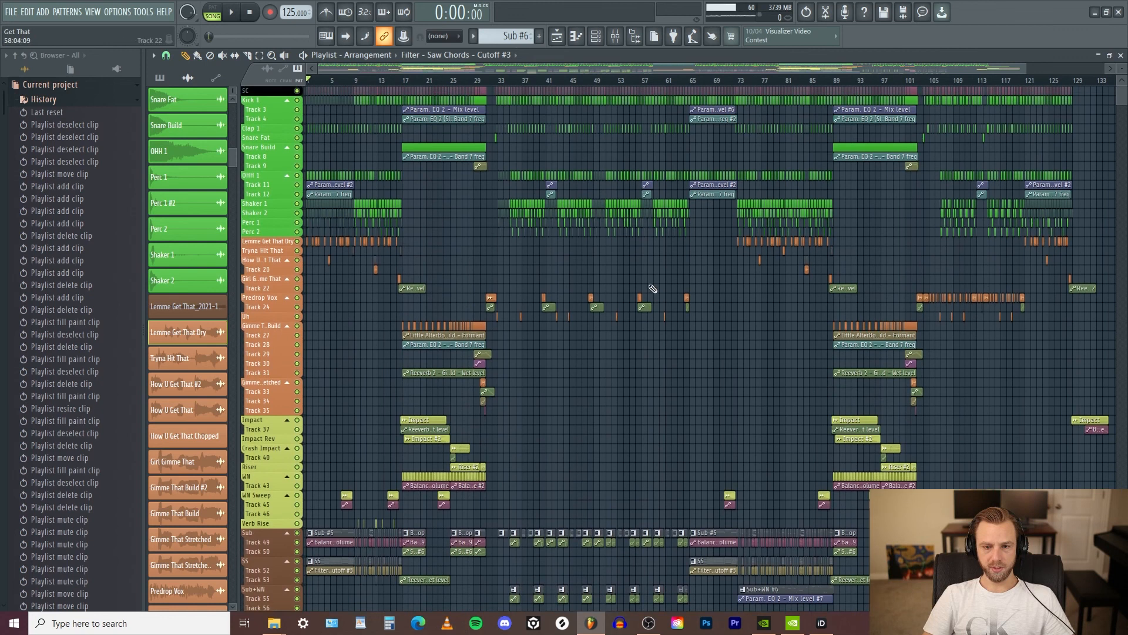